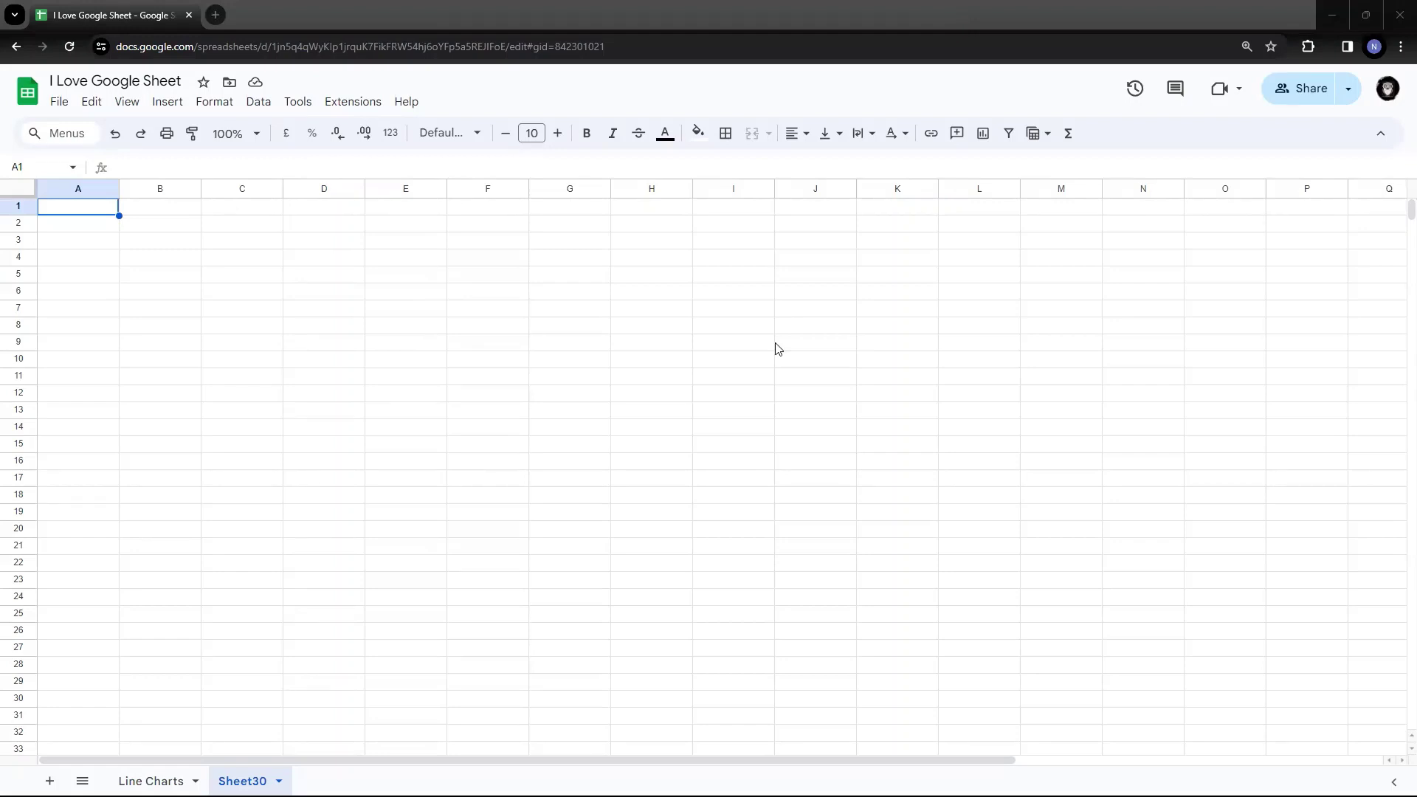
Paste the Month, Revenue and Expenses table starting at cell B2
{"action": "left_click", "coordinate": [140, 229]}
{"action": "type", "text": "Month\tRevenue\tExpenses January\t$20,000\t$14,000 February\t$24,000\t$18,000 March\t$32,000\t$15,500"}
{"action": "left_click", "coordinate": [538, 362]}
Remove every $ sign from the Revenue and Expenses figures, then select B2:D5
{"action": "left_click", "coordinate": [224, 234]}
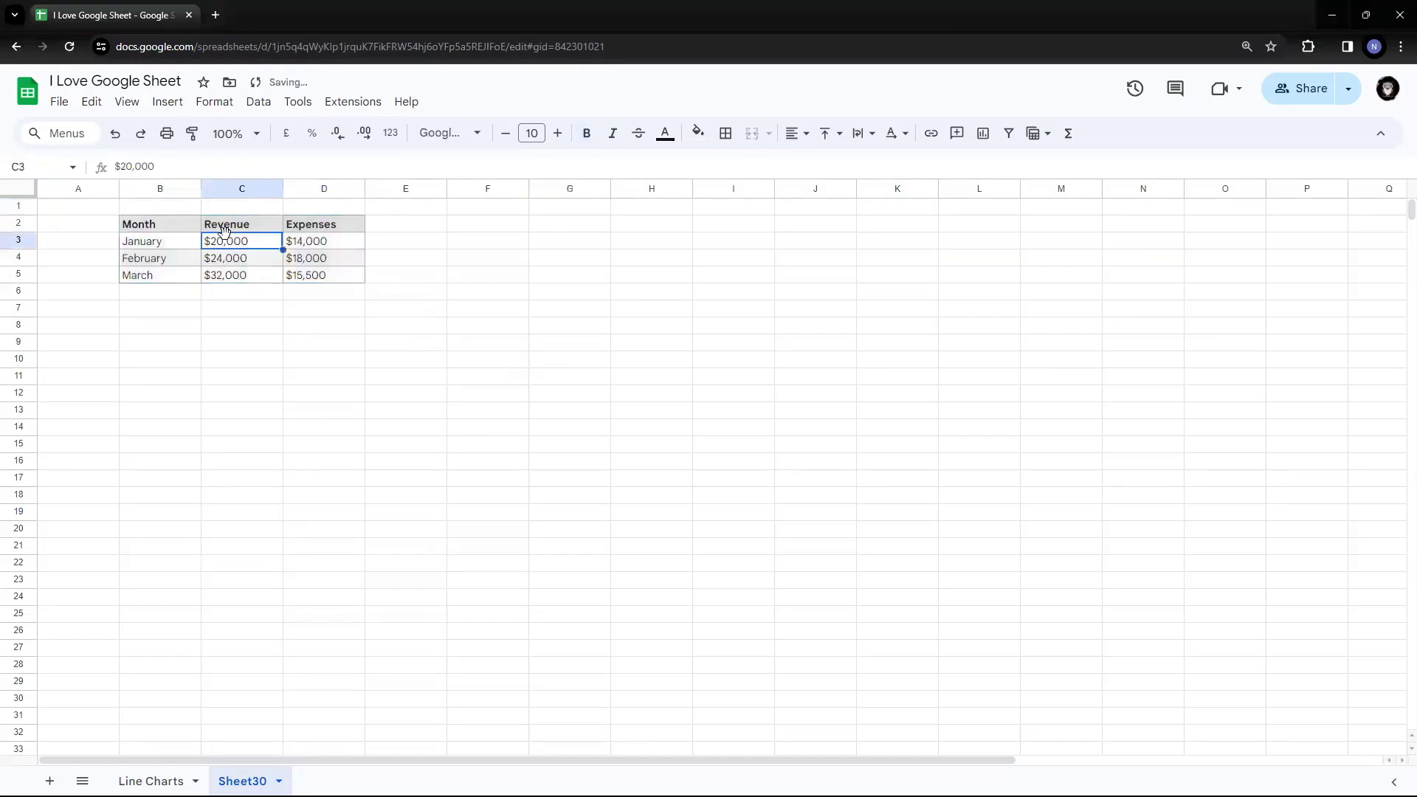
{"action": "left_click", "coordinate": [331, 277], "text": "shift"}
{"action": "key", "text": "ctrl+f"}
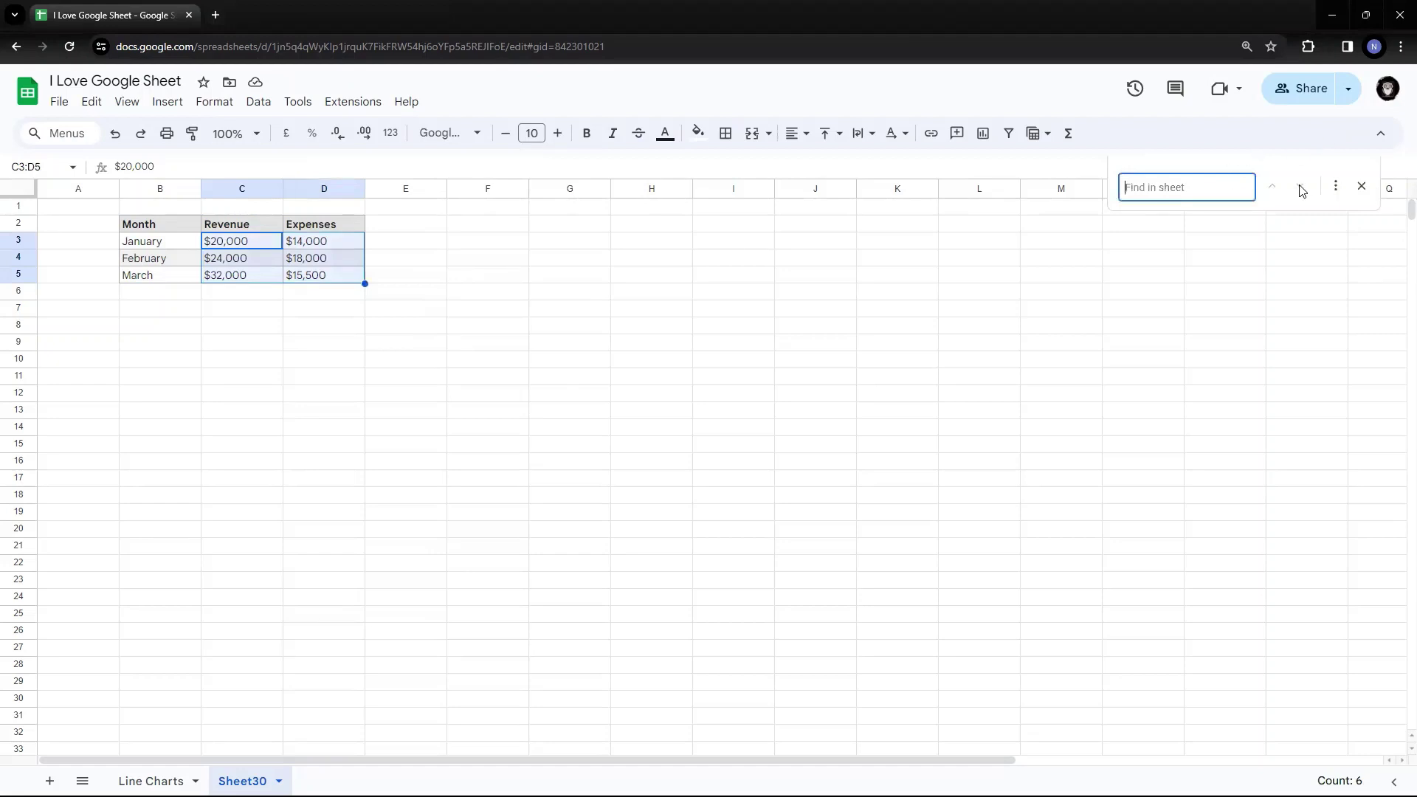
{"action": "type", "text": "$"}
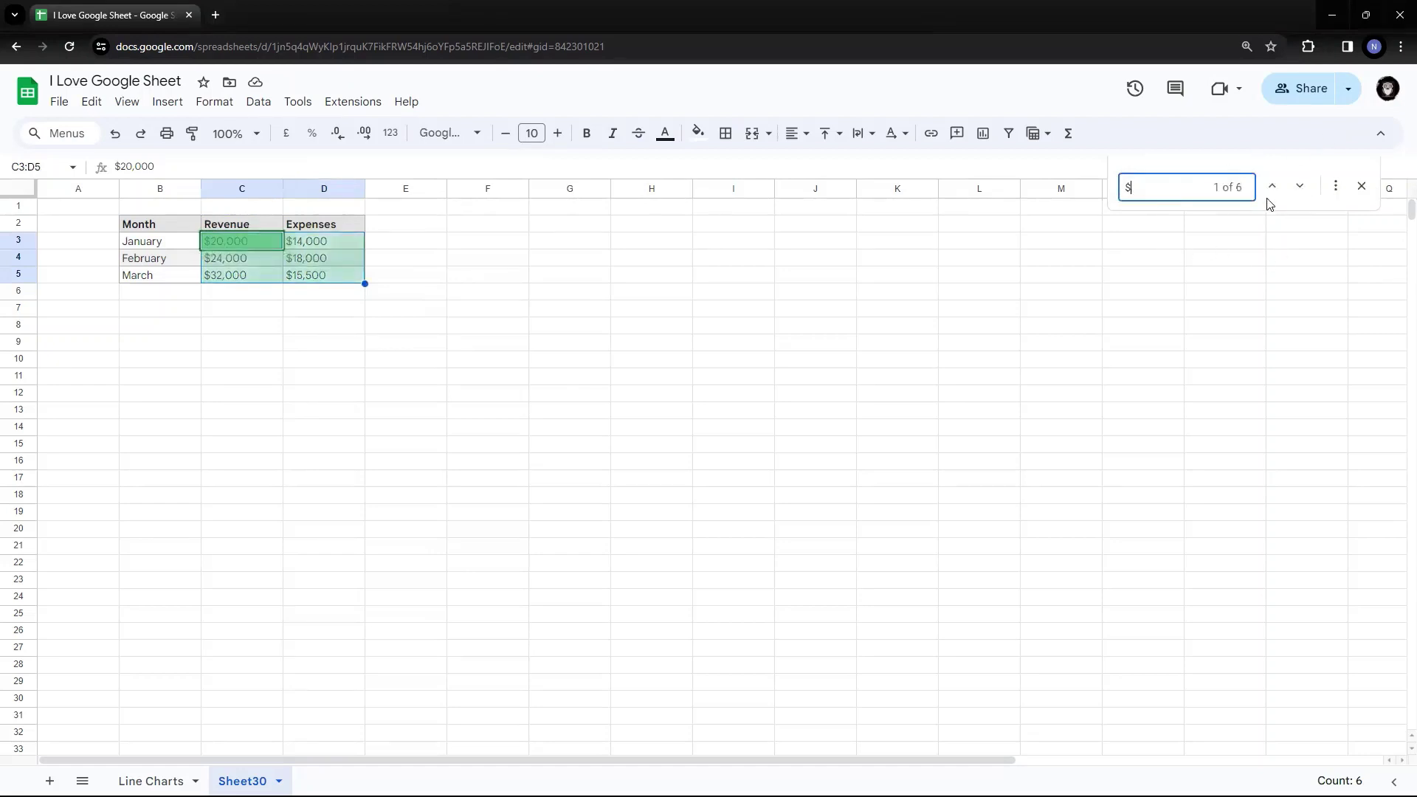
{"action": "left_click", "coordinate": [1335, 186]}
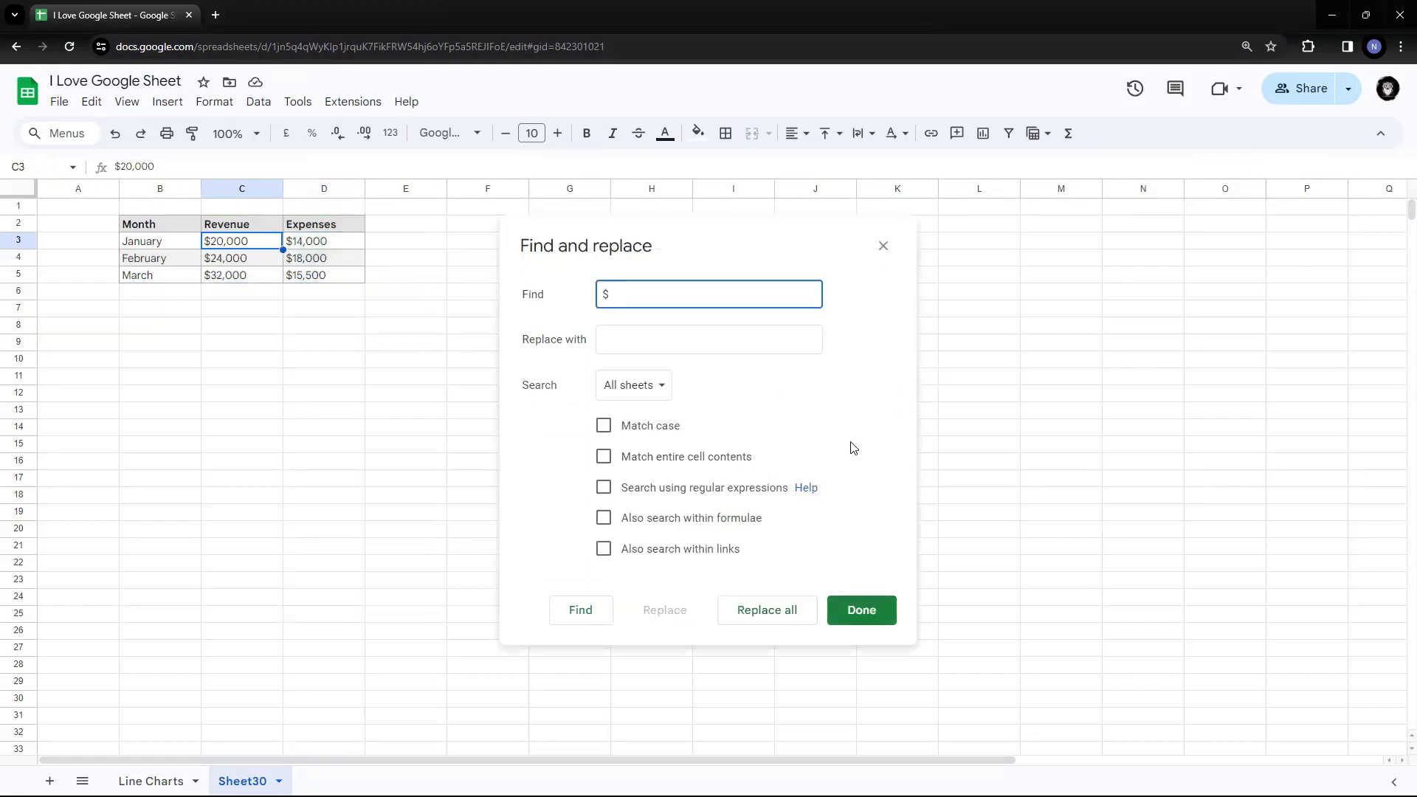
{"action": "left_click", "coordinate": [747, 598]}
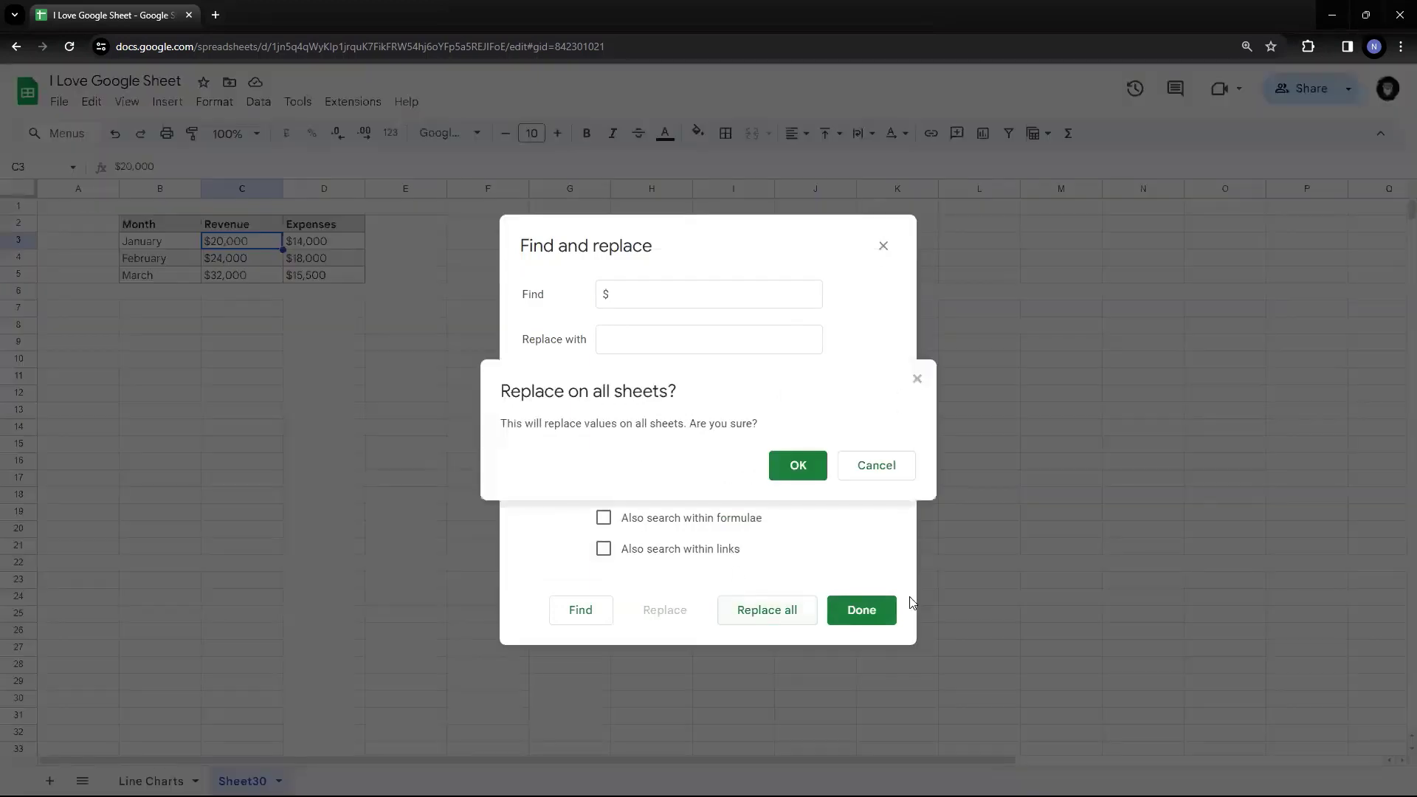
{"action": "left_click", "coordinate": [803, 467]}
{"action": "left_click", "coordinate": [862, 602]}
{"action": "left_click", "coordinate": [300, 377]}
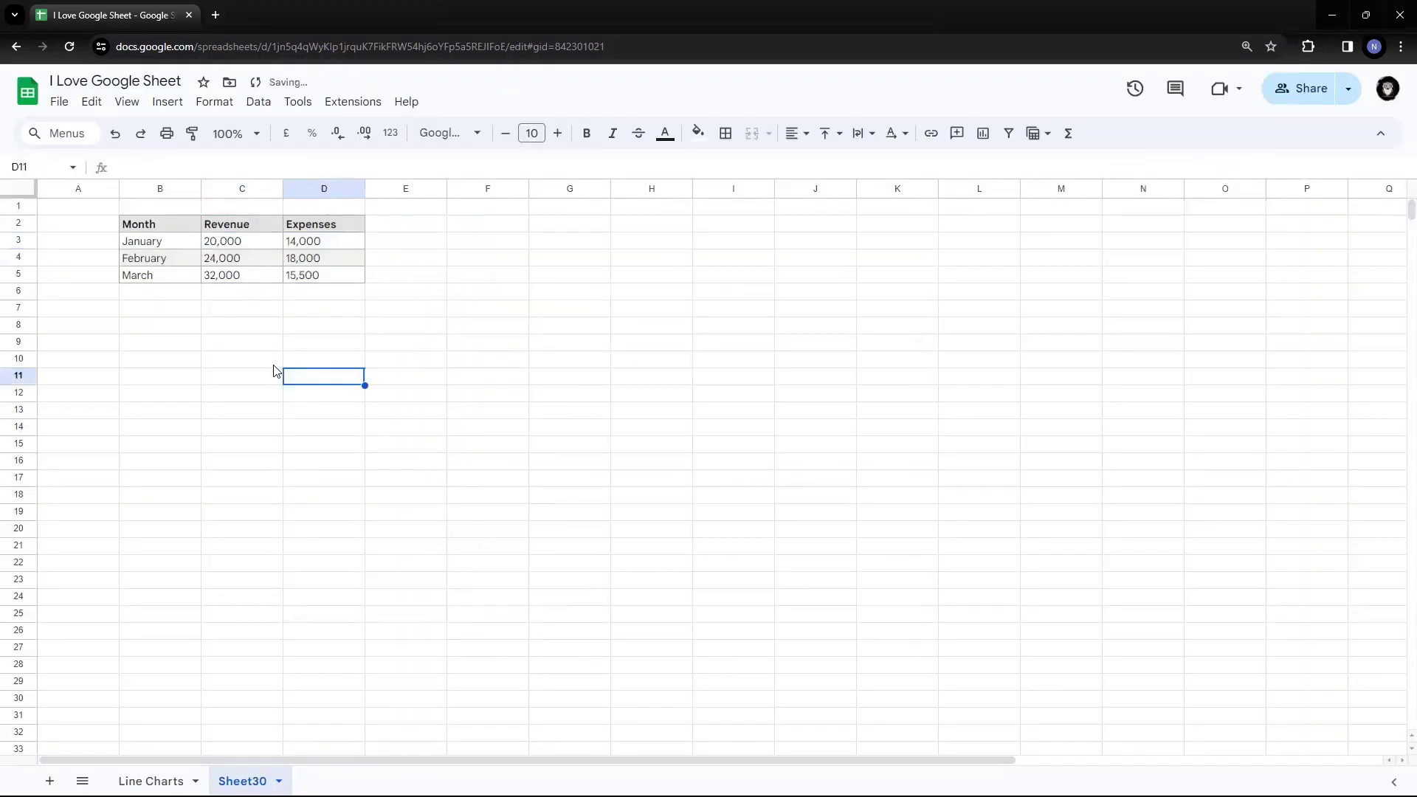
{"action": "left_click_drag", "start_coordinate": [186, 227], "coordinate": [331, 282]}
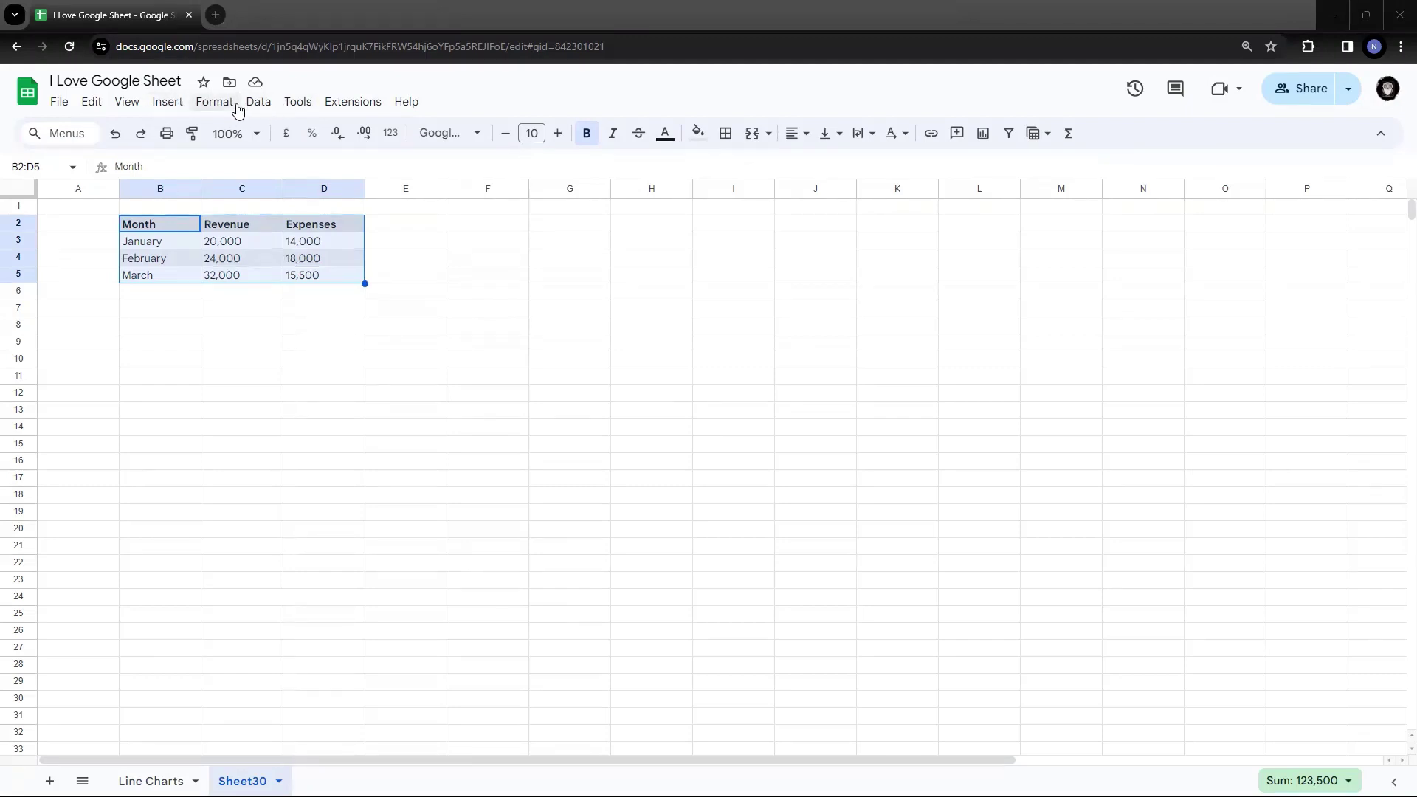
Insert a chart from the selected table and browse the chart type list
{"action": "left_click", "coordinate": [168, 108]}
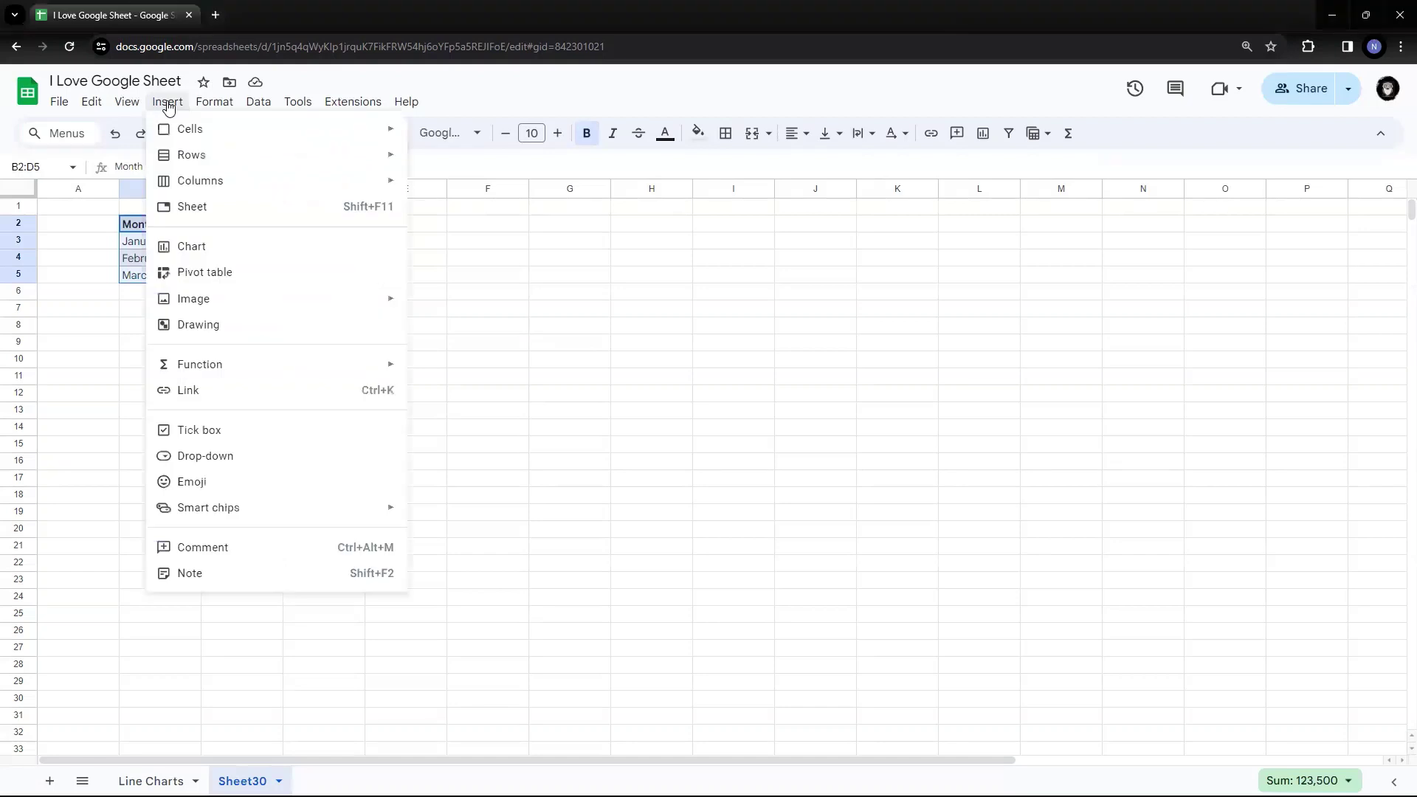
{"action": "key", "text": "Escape"}
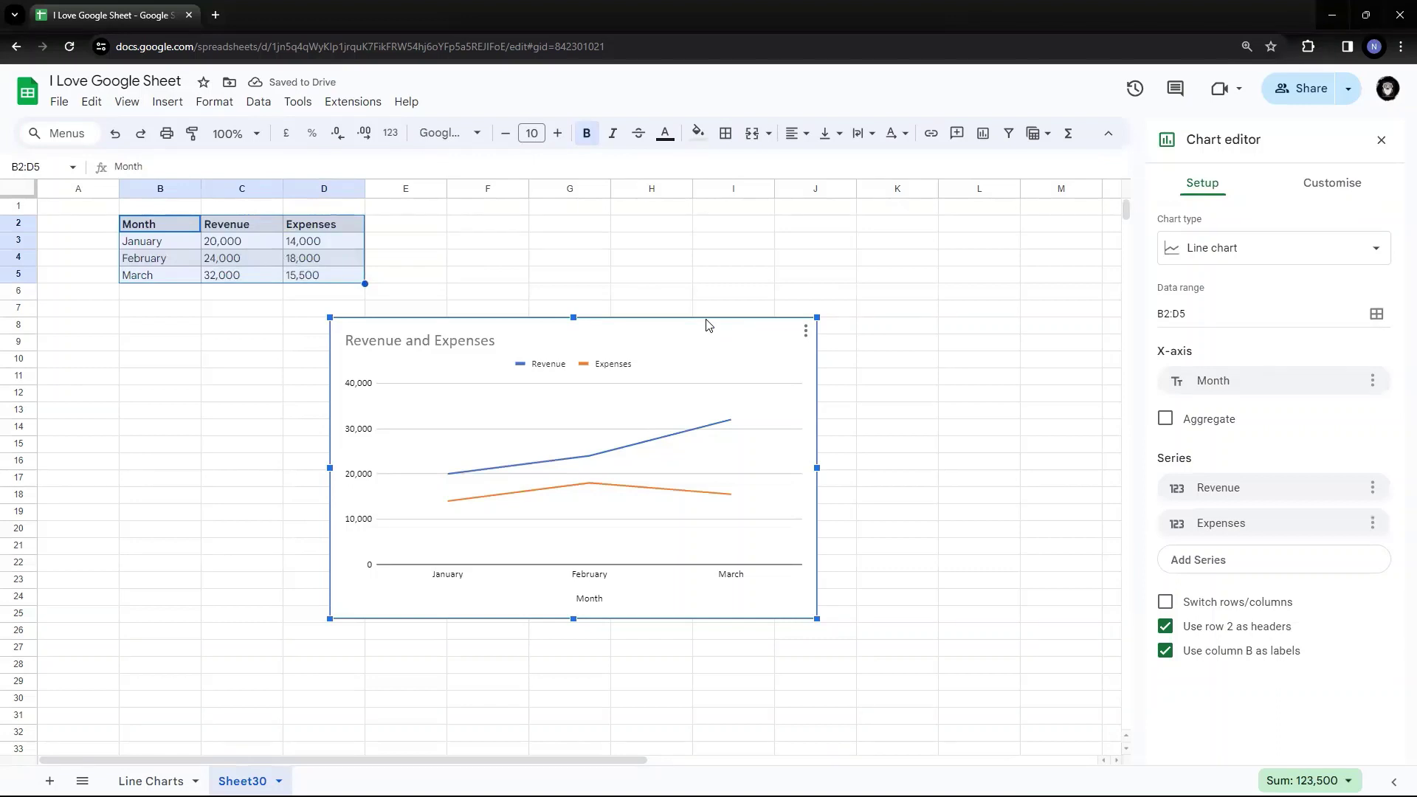
{"action": "left_click", "coordinate": [1241, 256]}
{"action": "scroll", "coordinate": [1277, 402], "scroll_direction": "down", "scroll_amount": 2}
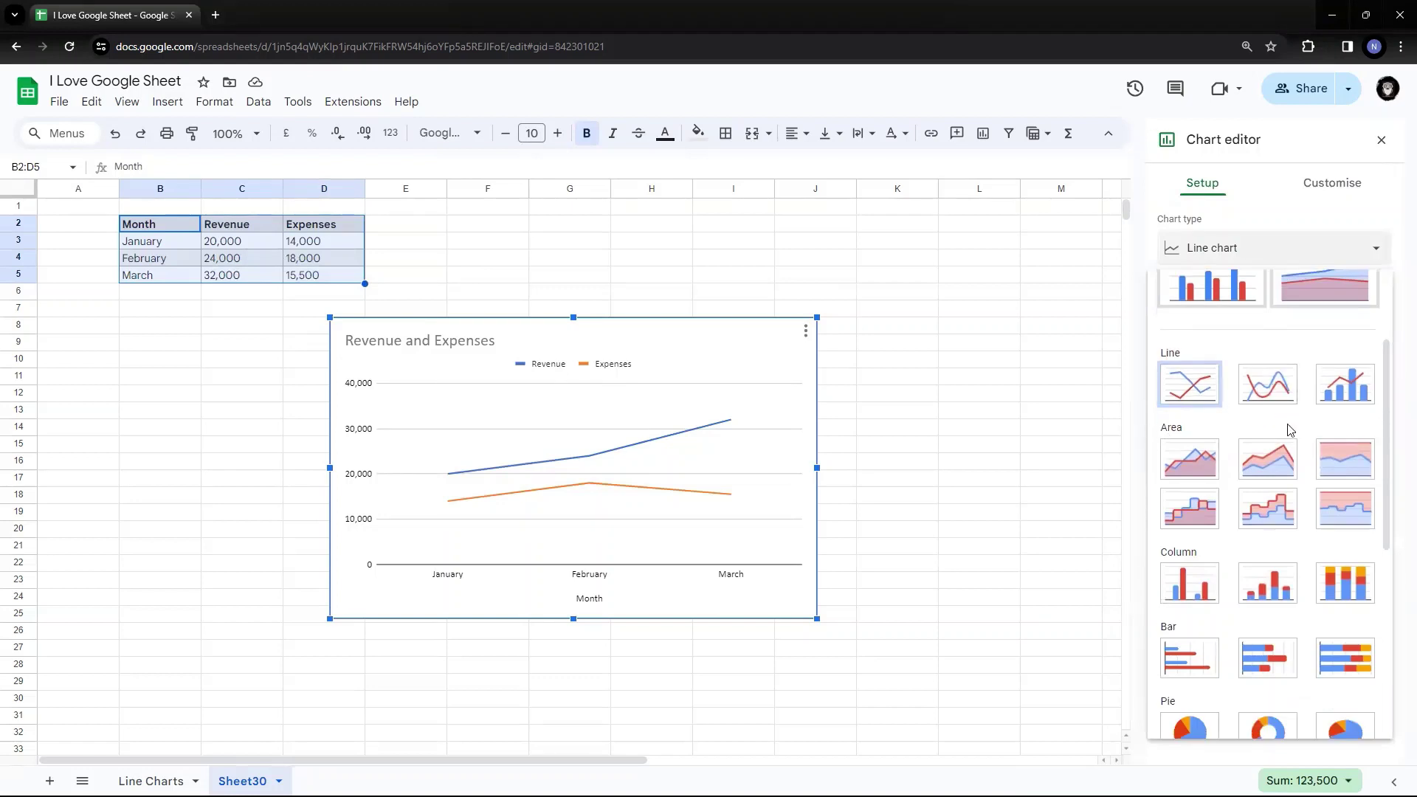
{"action": "scroll", "coordinate": [1336, 426], "scroll_direction": "down", "scroll_amount": 1}
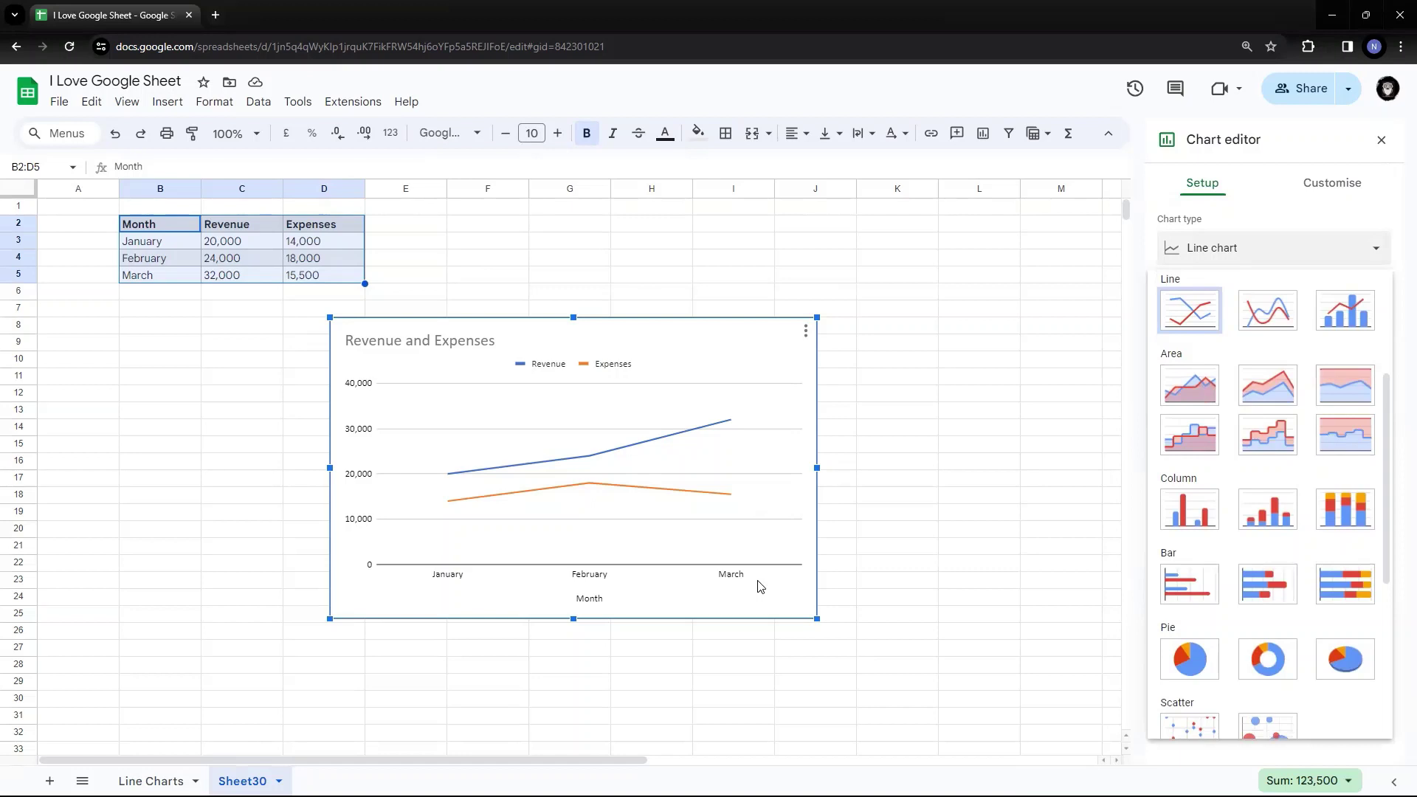
{"action": "left_click", "coordinate": [788, 471]}
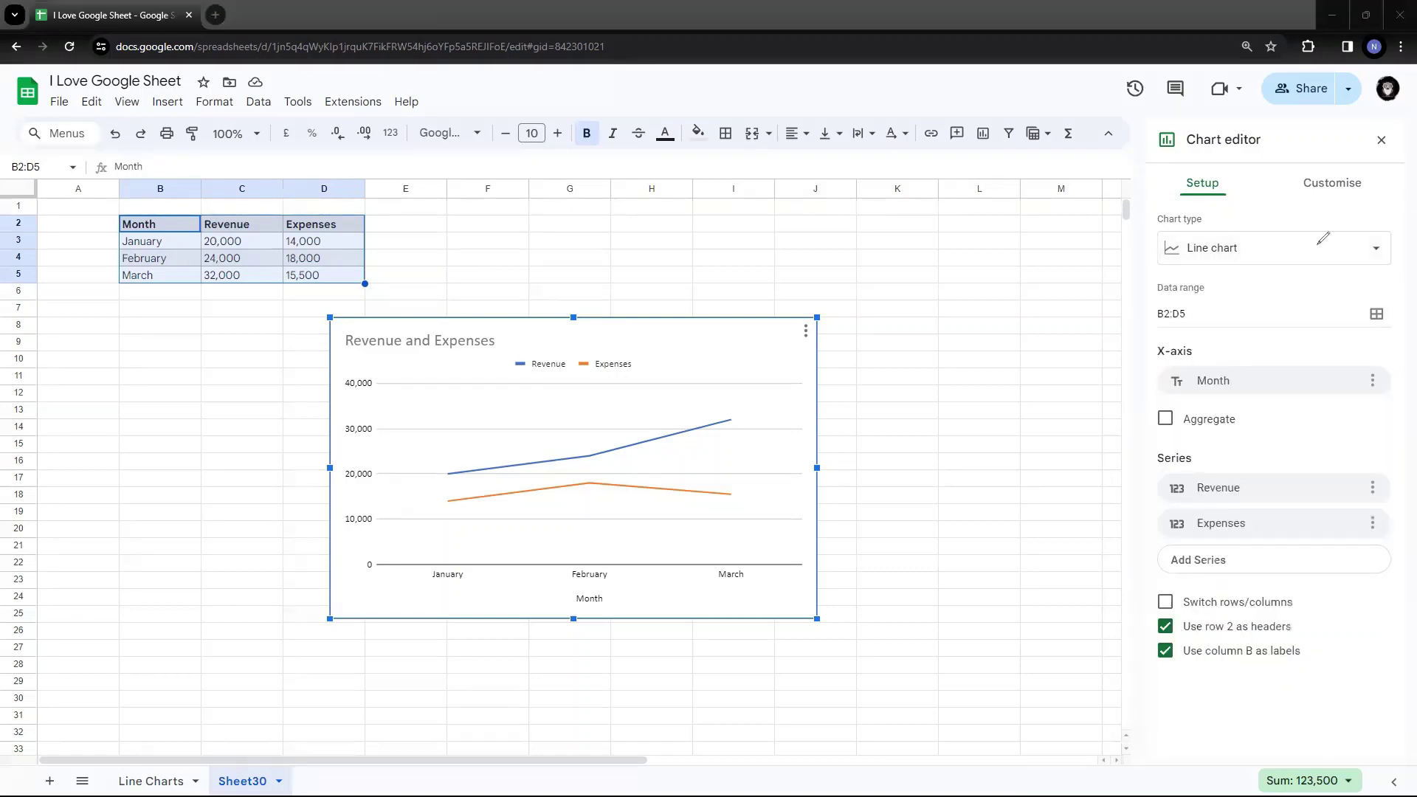
Browse the chart type gallery again, keeping the line chart
{"action": "left_click", "coordinate": [1370, 250]}
{"action": "scroll", "coordinate": [1278, 452], "scroll_direction": "down", "scroll_amount": 5}
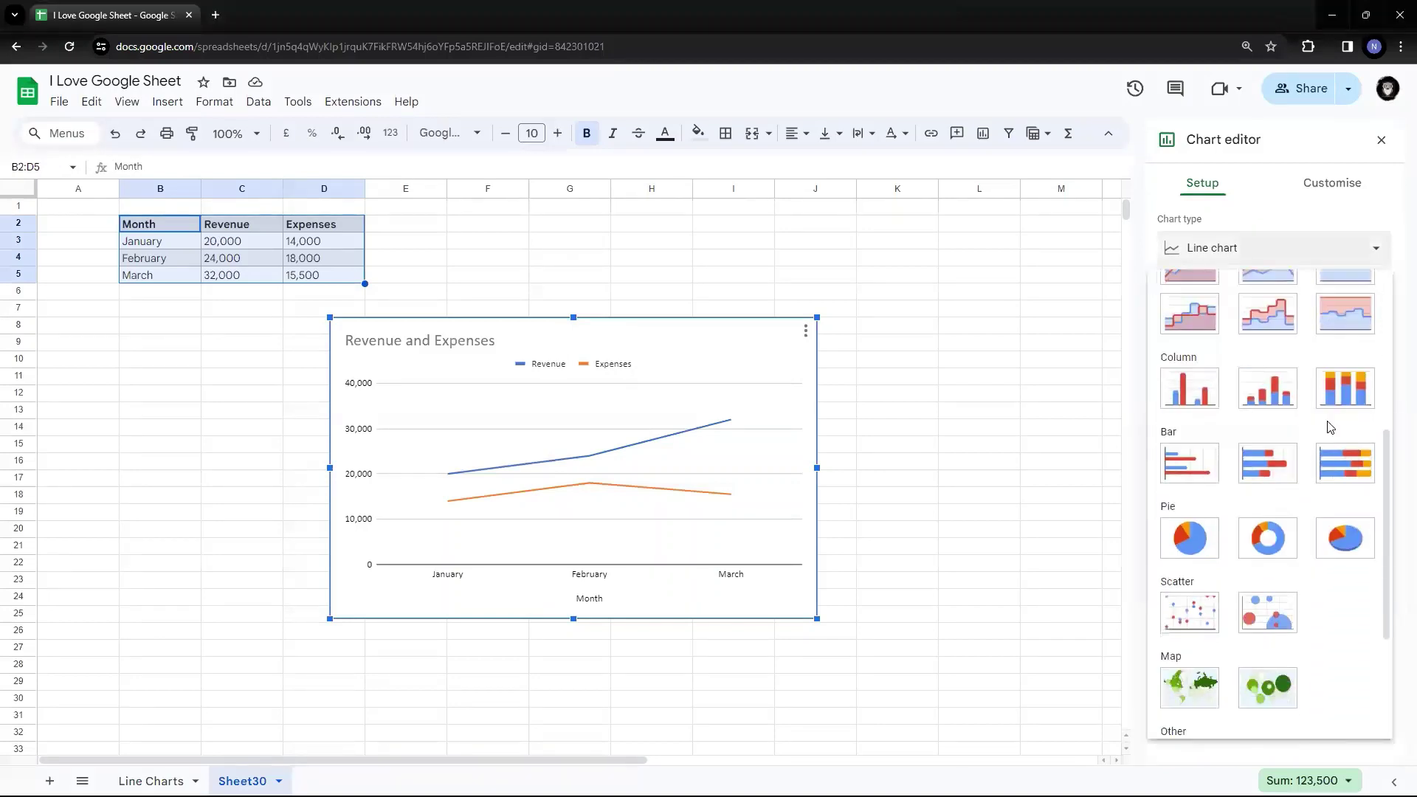
{"action": "scroll", "coordinate": [1329, 428], "scroll_direction": "up", "scroll_amount": 3}
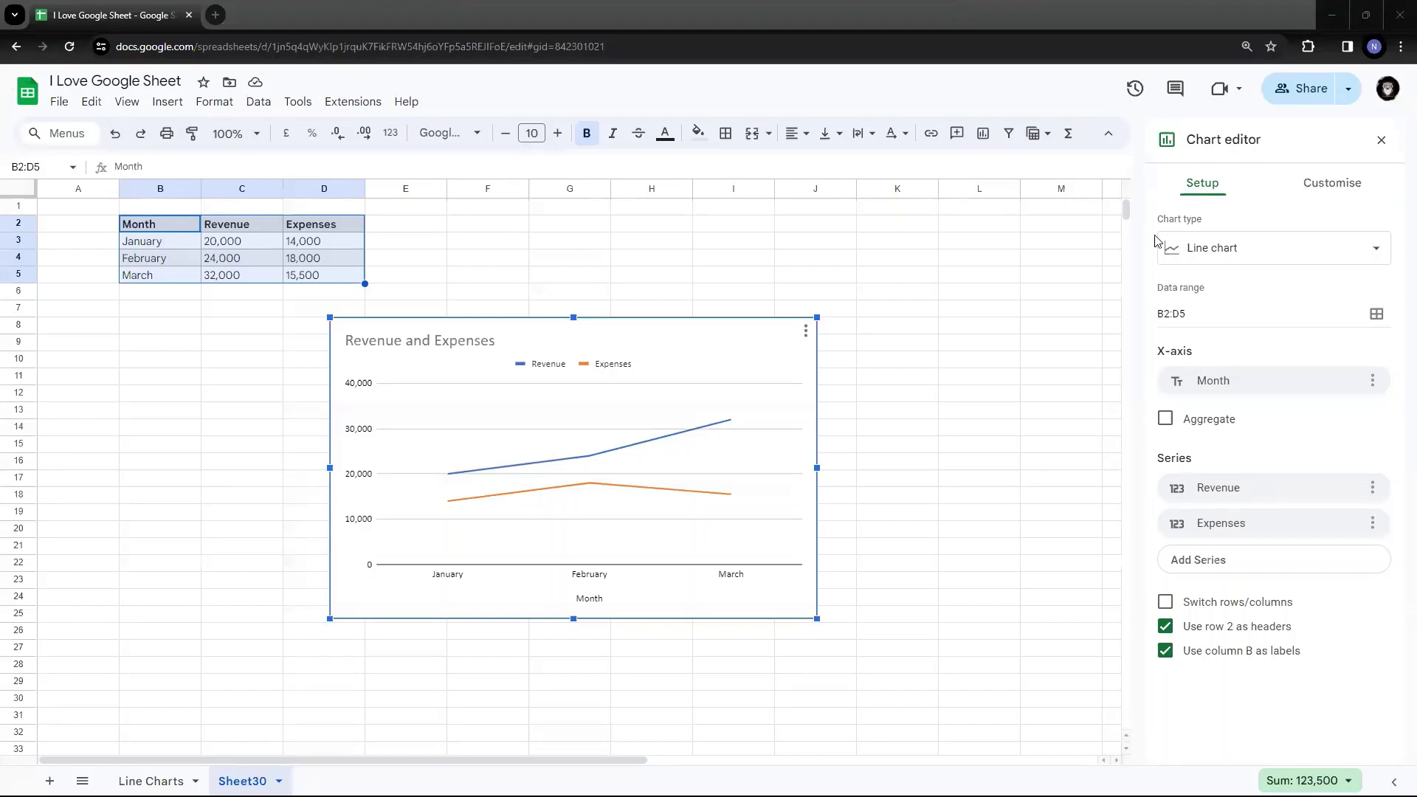
{"action": "left_click", "coordinate": [1374, 251]}
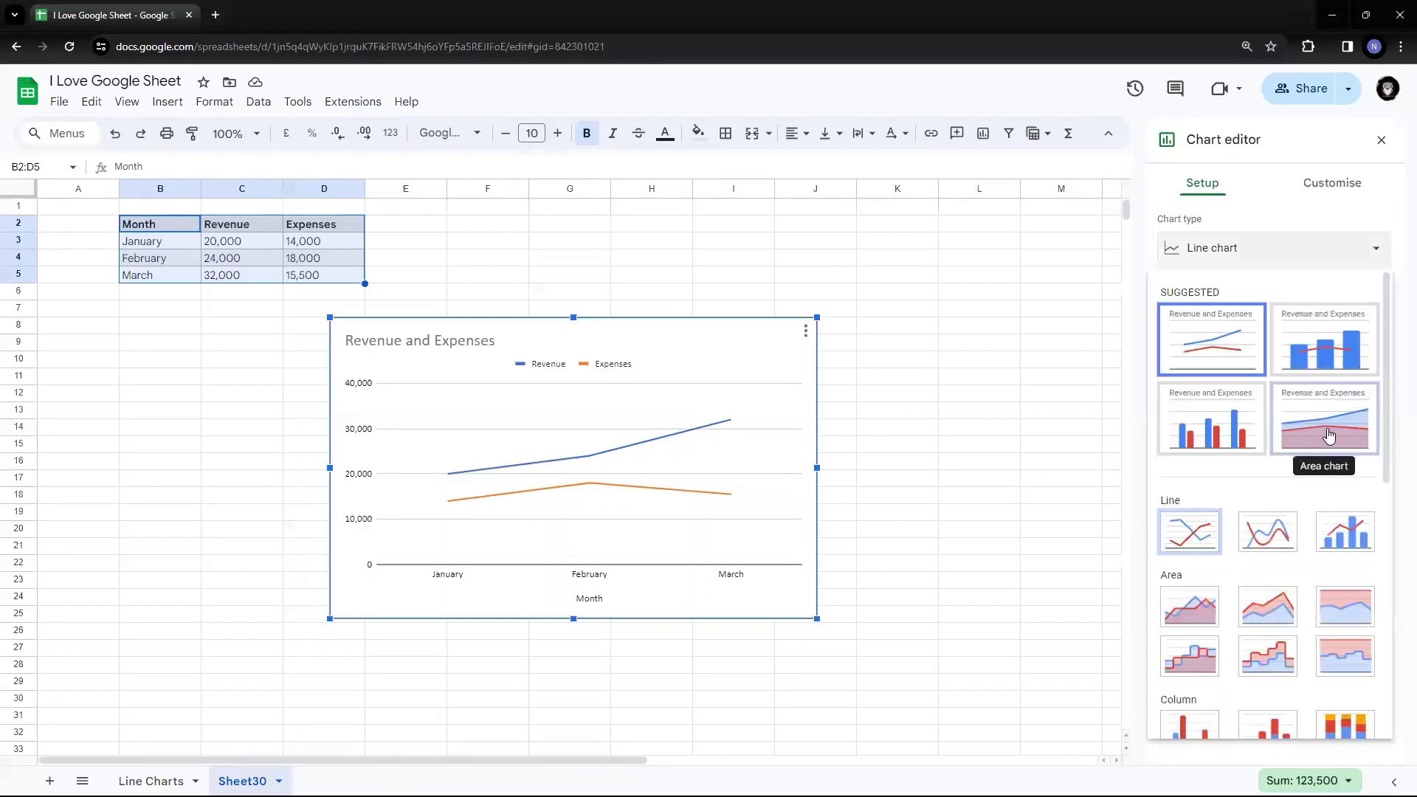
{"action": "scroll", "coordinate": [1328, 436], "scroll_direction": "down", "scroll_amount": 4}
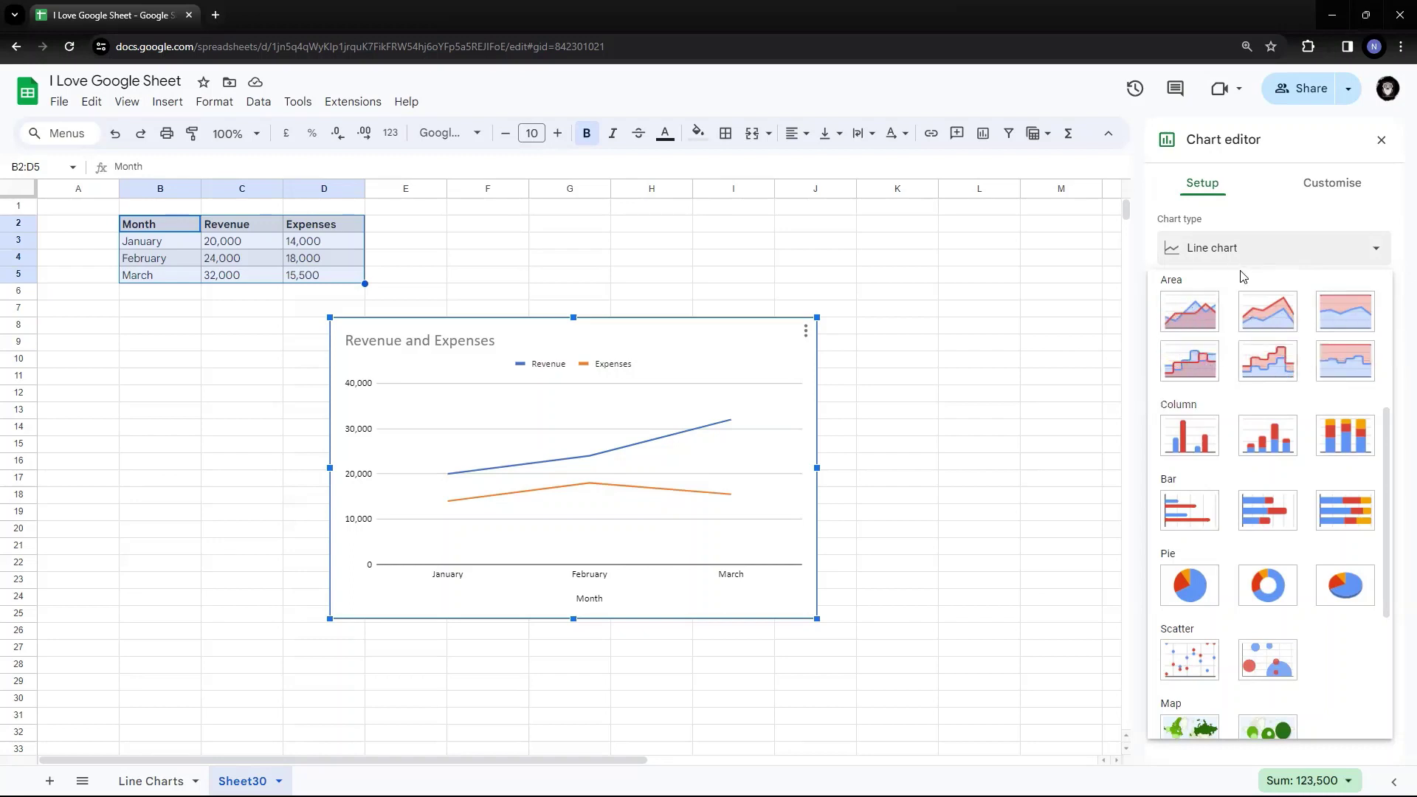
{"action": "left_click", "coordinate": [1262, 211]}
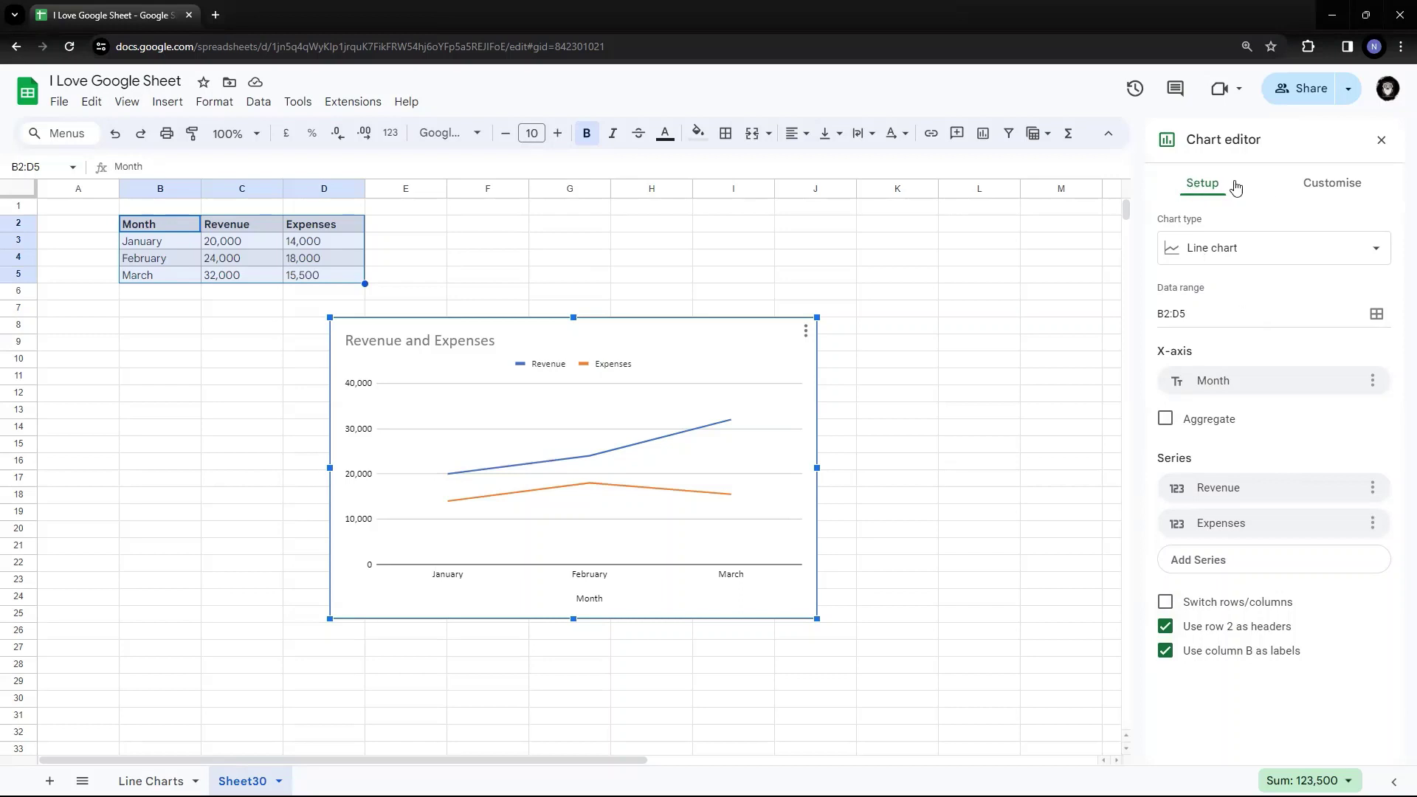
Glance at the chart styling options, then reopen the chart type list at Area
{"action": "left_click", "coordinate": [1328, 185]}
{"action": "left_click", "coordinate": [1201, 189]}
{"action": "left_click", "coordinate": [1336, 254]}
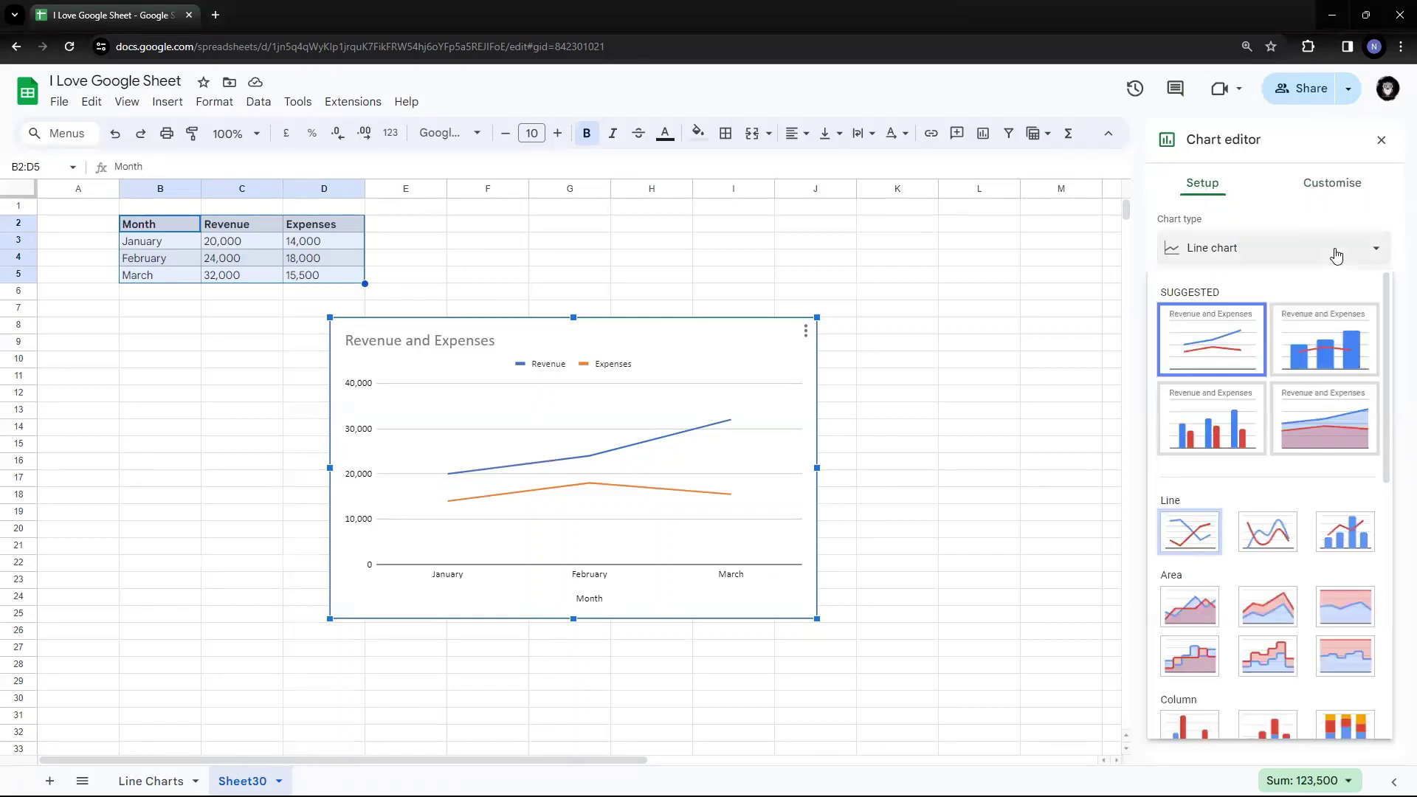
{"action": "scroll", "coordinate": [1305, 326], "scroll_direction": "down", "scroll_amount": 4}
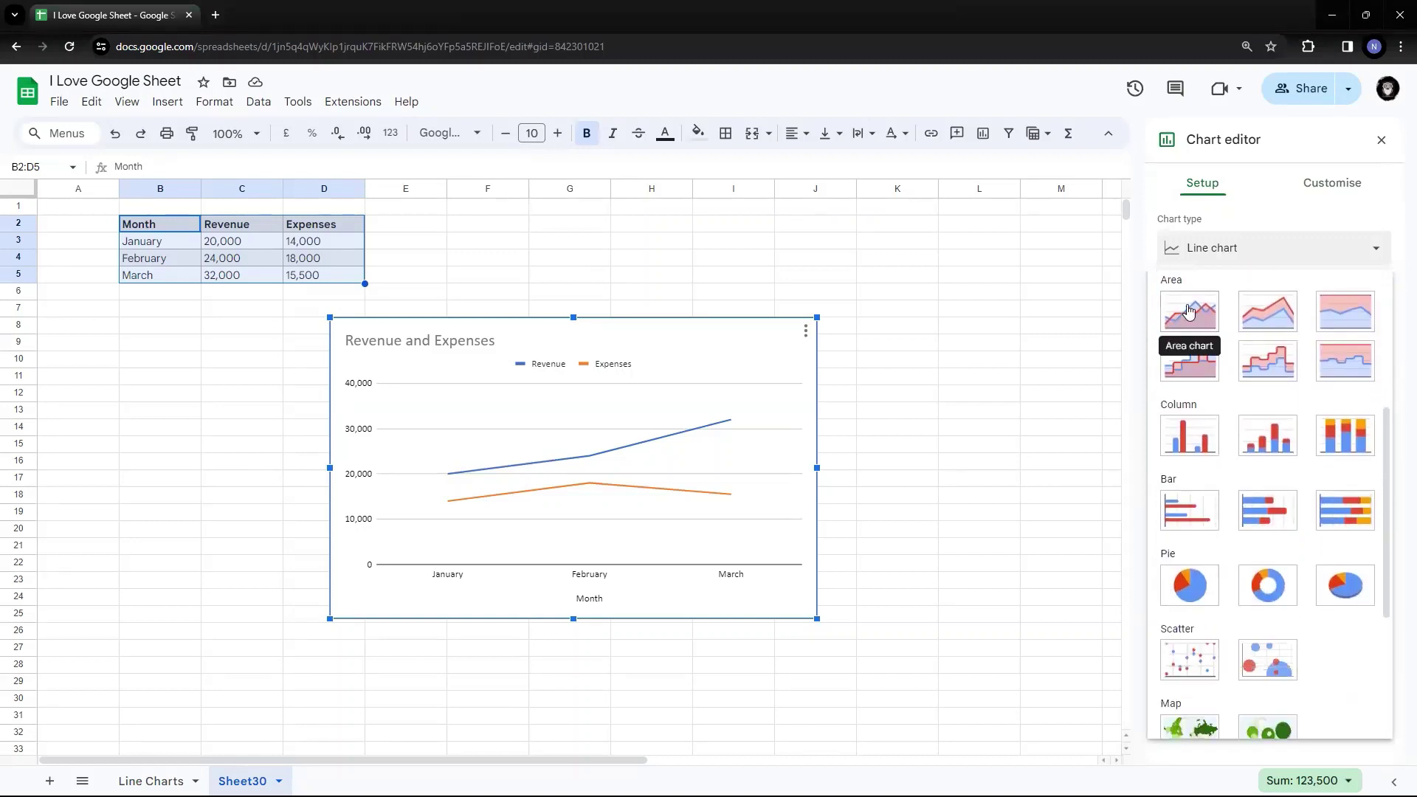
Switch to the plain Area chart and move it up beside the Revenue table
{"action": "left_click", "coordinate": [1189, 312]}
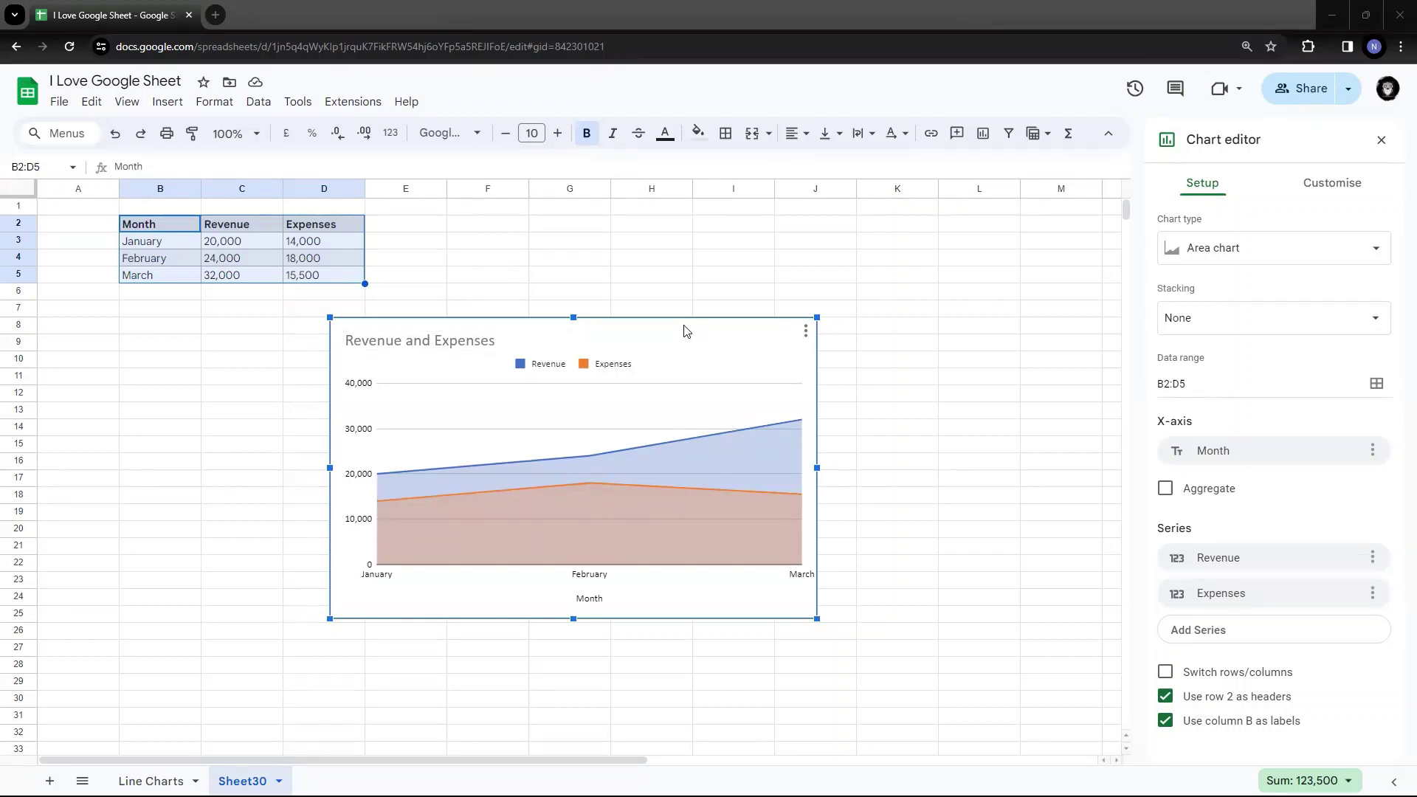
{"action": "left_click_drag", "start_coordinate": [684, 329], "coordinate": [742, 234]}
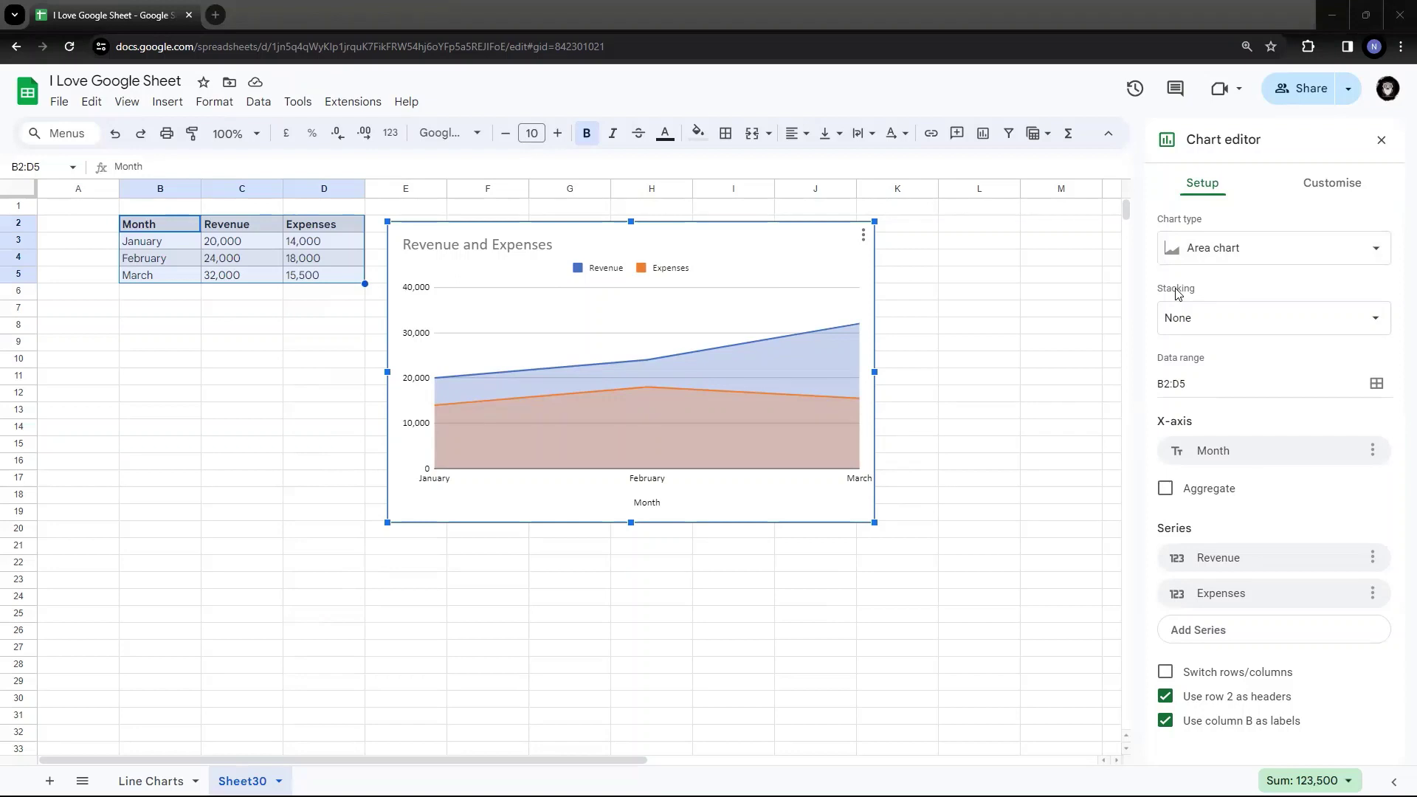
Paste the Month, Imports and Exports table starting at cell L2
{"action": "left_click", "coordinate": [157, 336]}
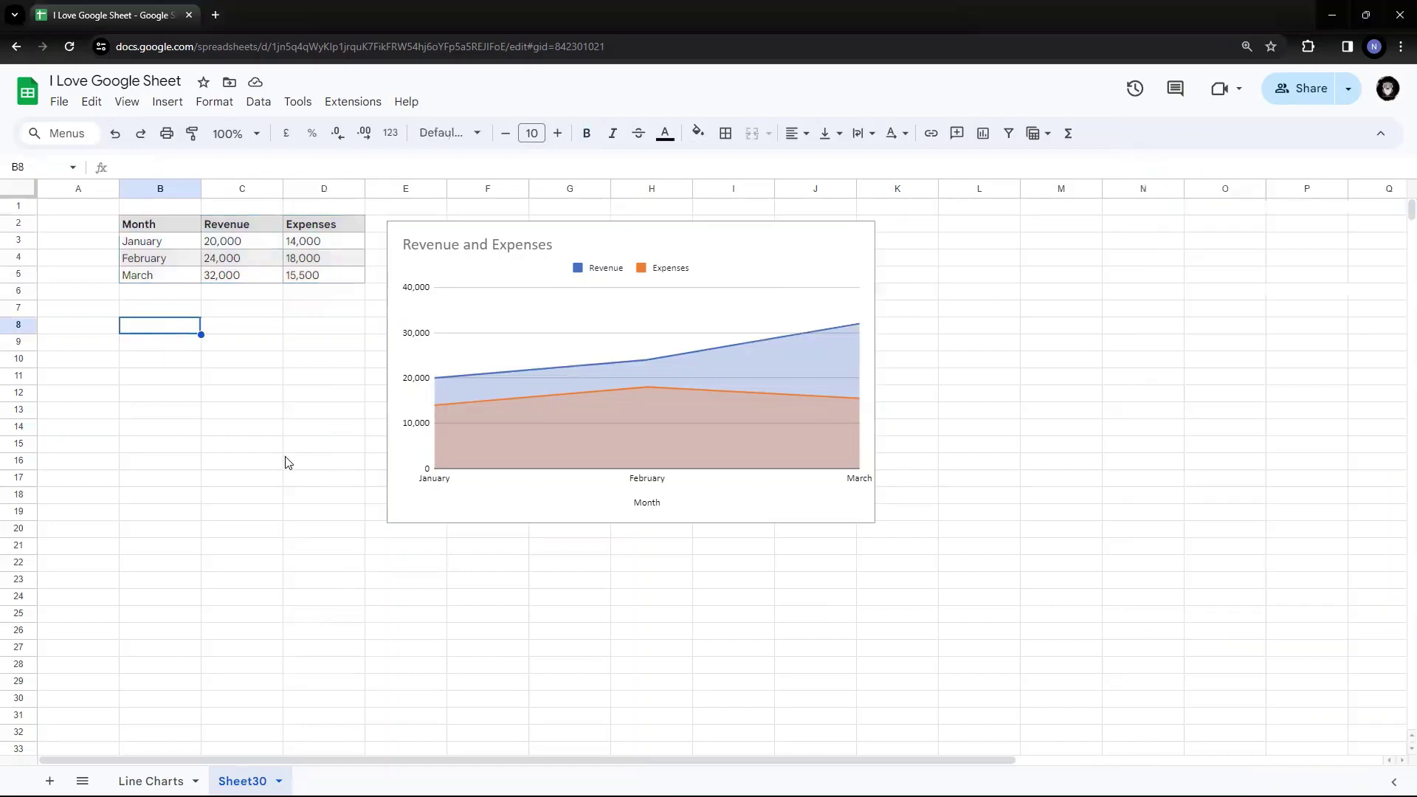
{"action": "left_click", "coordinate": [988, 229]}
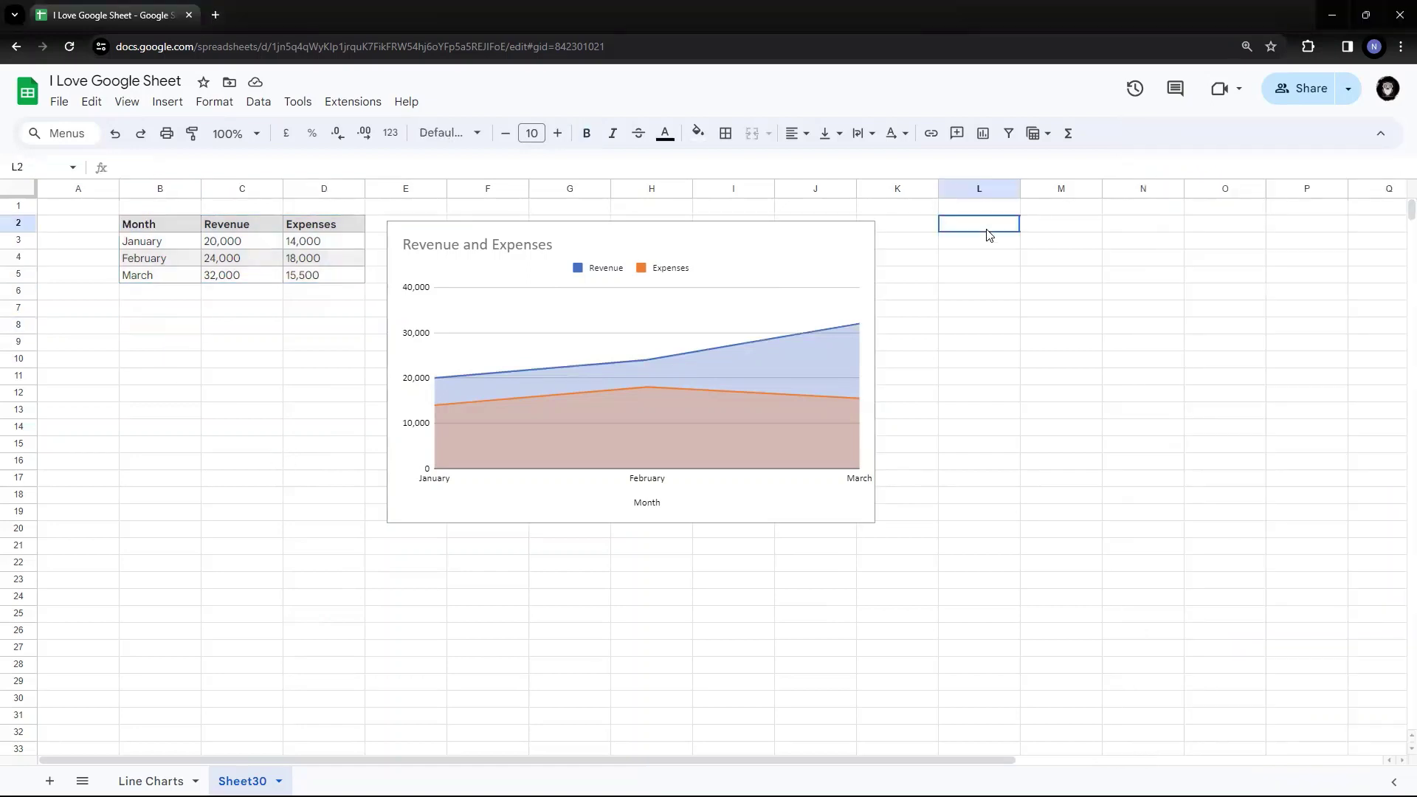
{"action": "type", "text": "Month\tImports\tExports January\t$20,000,000\t$10,000,000 February\t$15,000,000\t$20,000,000 March\t$25,000,000\t$25,000,000"}
{"action": "left_click_drag", "start_coordinate": [990, 754], "coordinate": [1205, 748]}
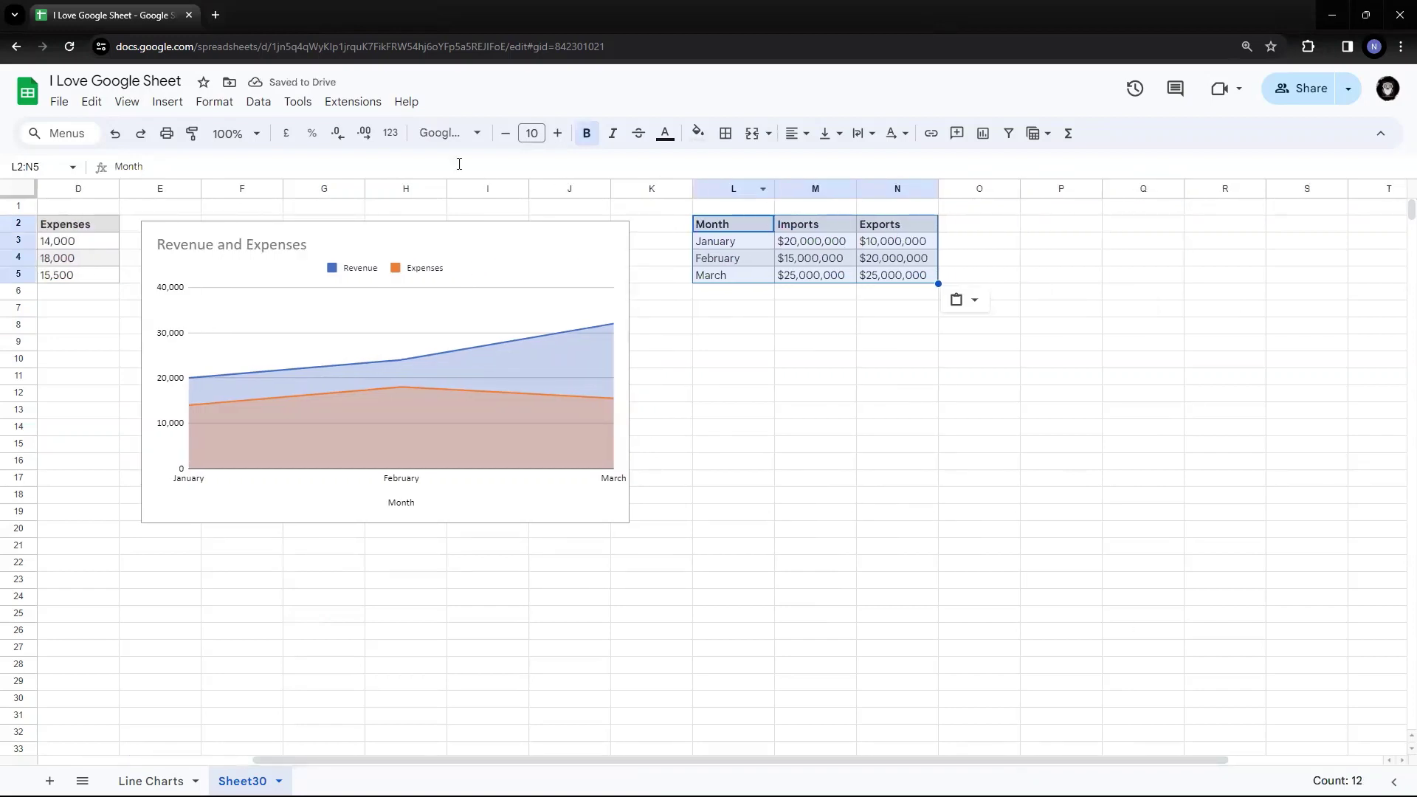
Strip all $ signs from the Imports and Exports figures and select L2:N5
{"action": "key", "text": "ctrl+f"}
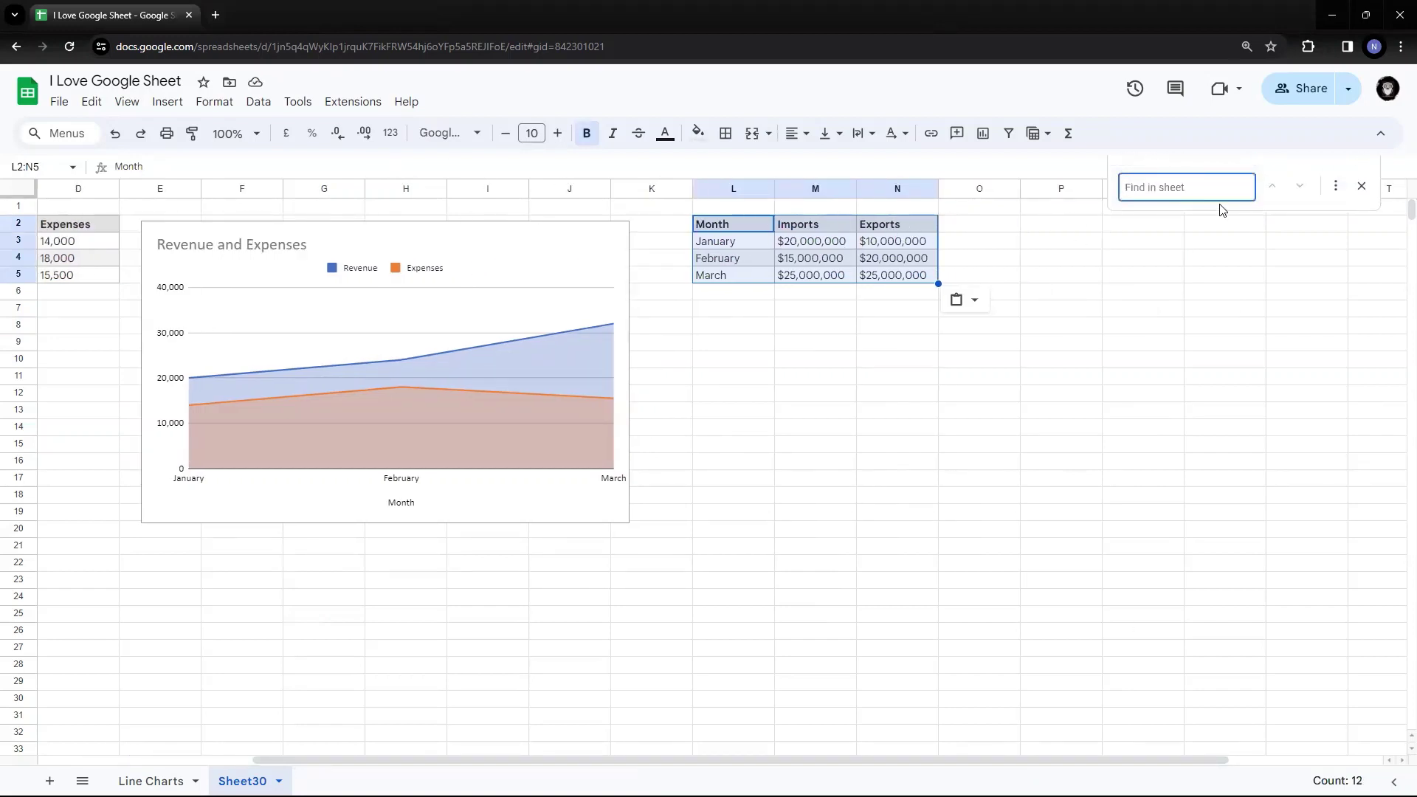
{"action": "type", "text": "$"}
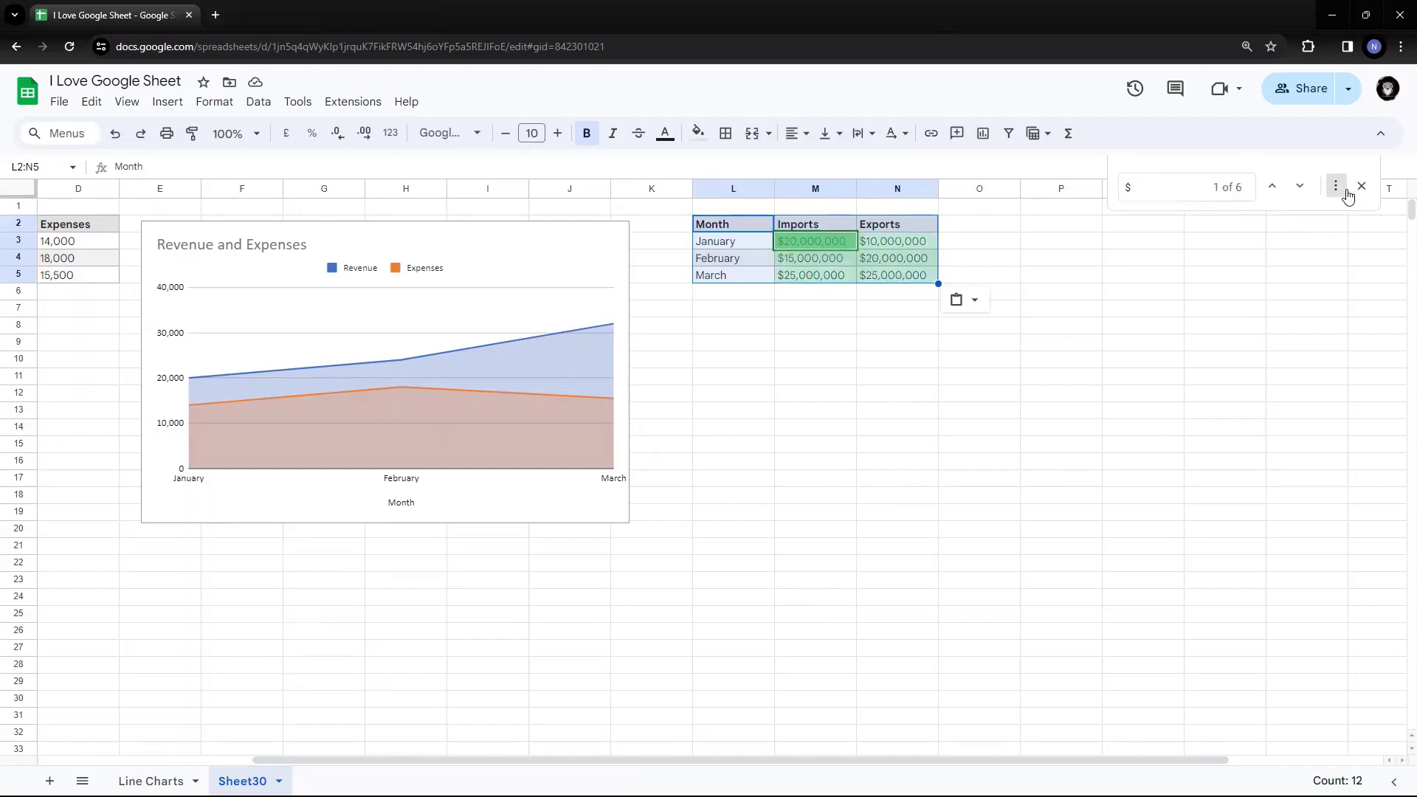
{"action": "left_click", "coordinate": [1336, 187]}
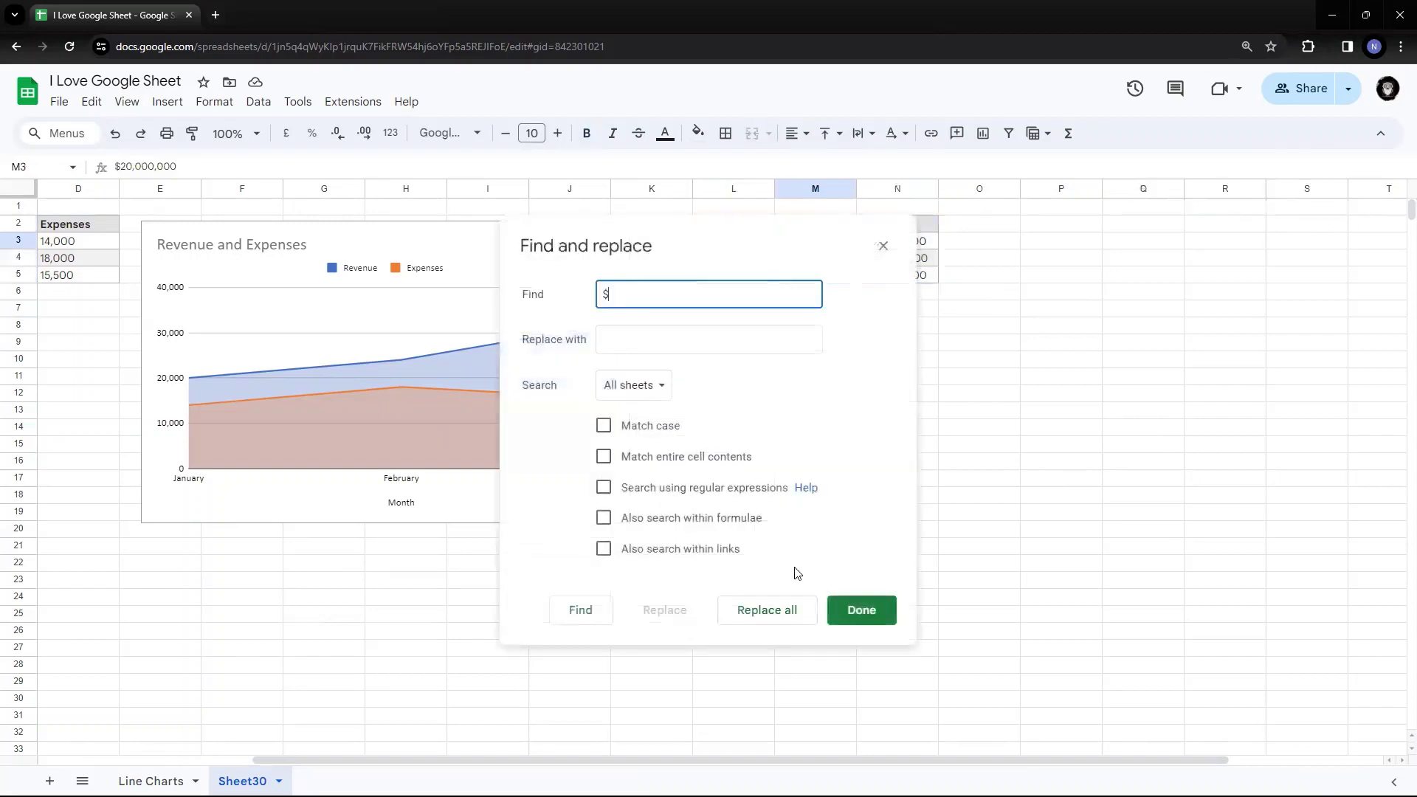
{"action": "left_click", "coordinate": [775, 609]}
{"action": "left_click", "coordinate": [812, 472]}
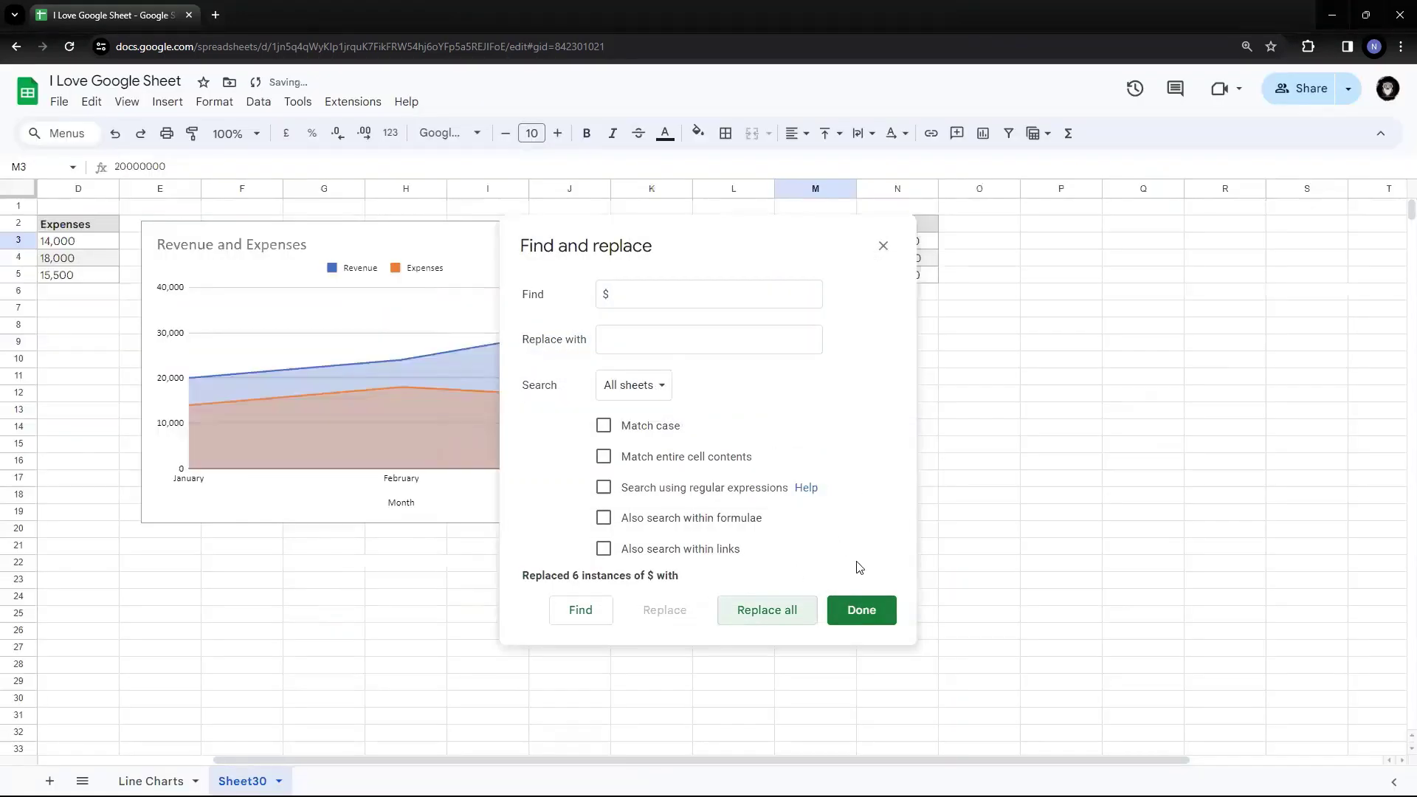
{"action": "left_click", "coordinate": [861, 609]}
{"action": "left_click", "coordinate": [897, 343]}
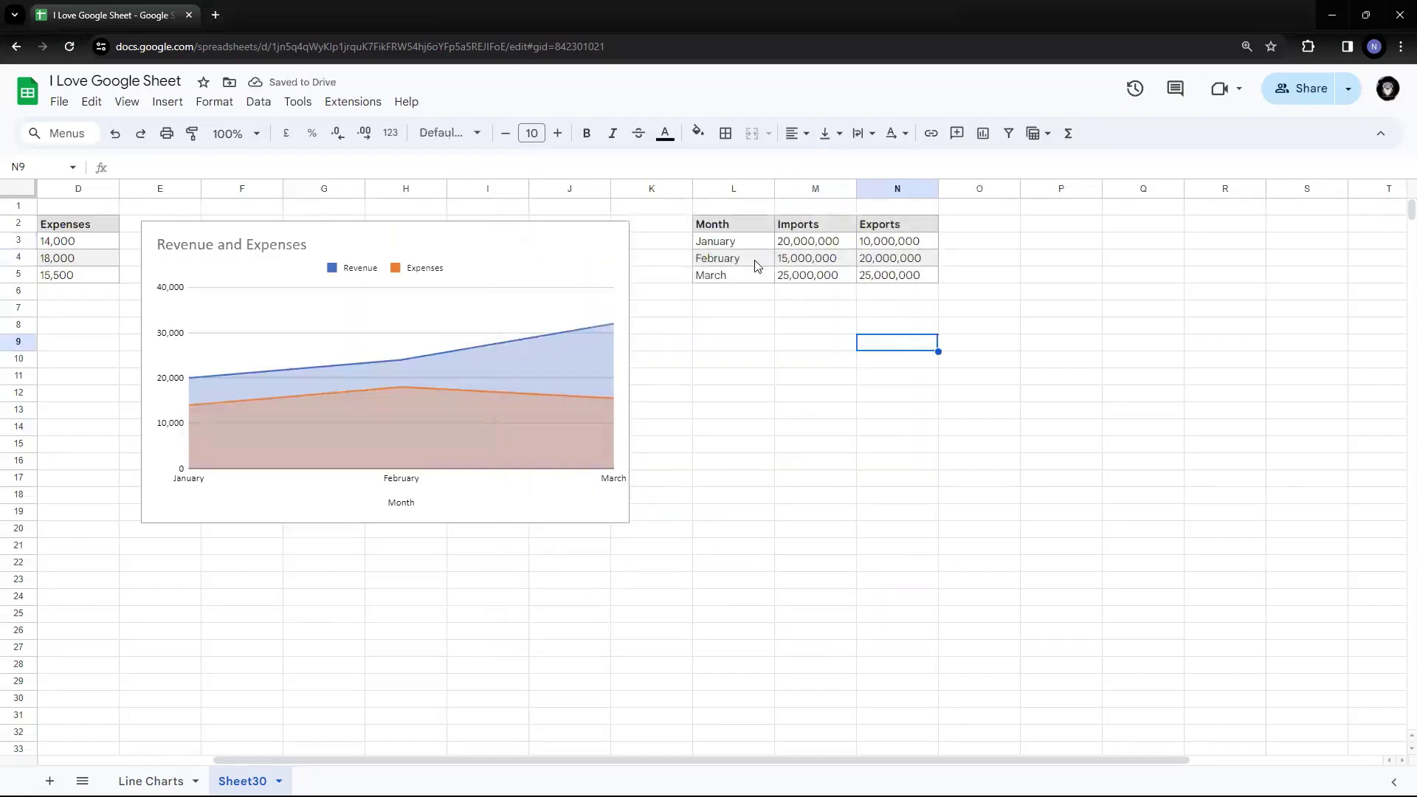
{"action": "left_click_drag", "start_coordinate": [721, 221], "coordinate": [907, 277]}
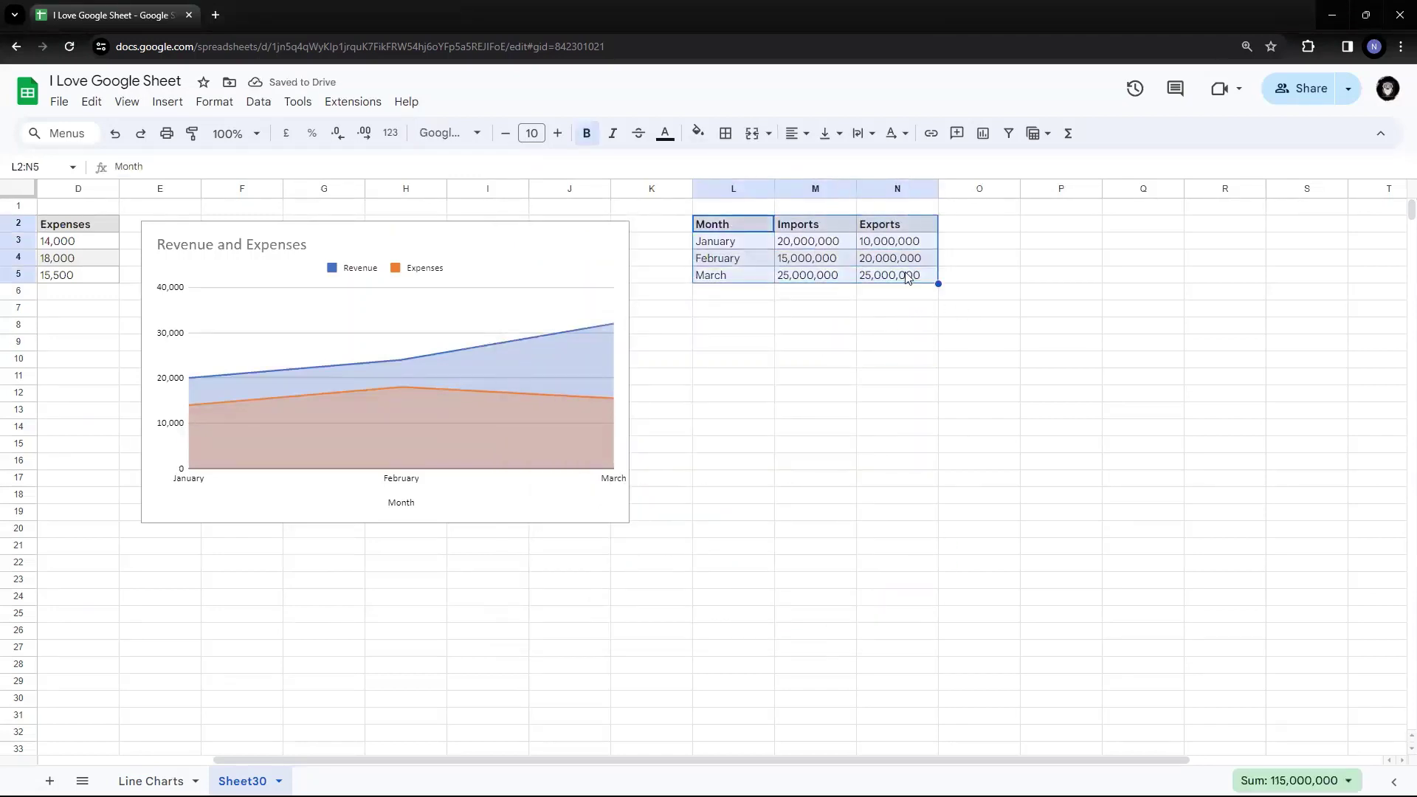
Insert an area chart from L2:N5 and drag it beside the Revenue and Expenses chart
{"action": "left_click", "coordinate": [166, 102]}
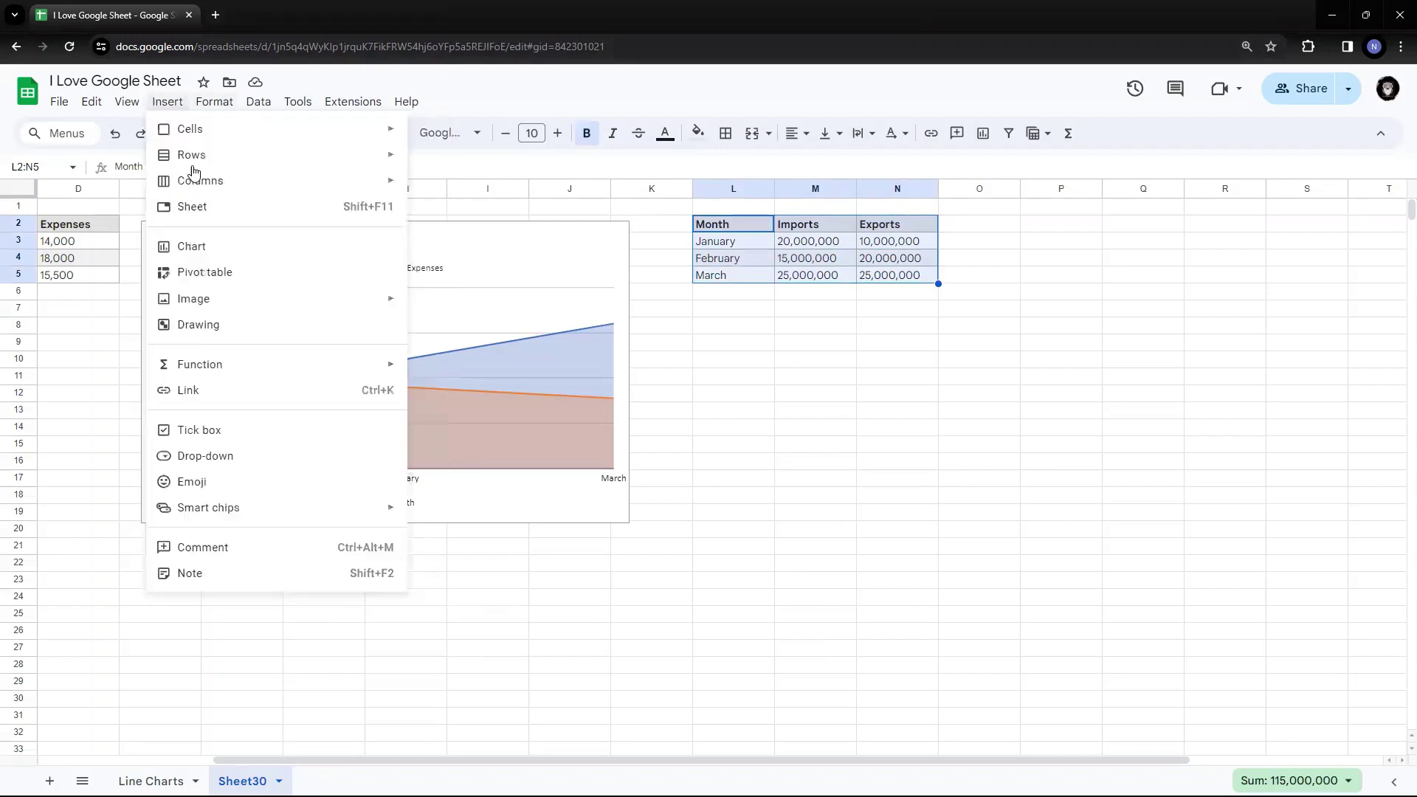
{"action": "left_click", "coordinate": [189, 246]}
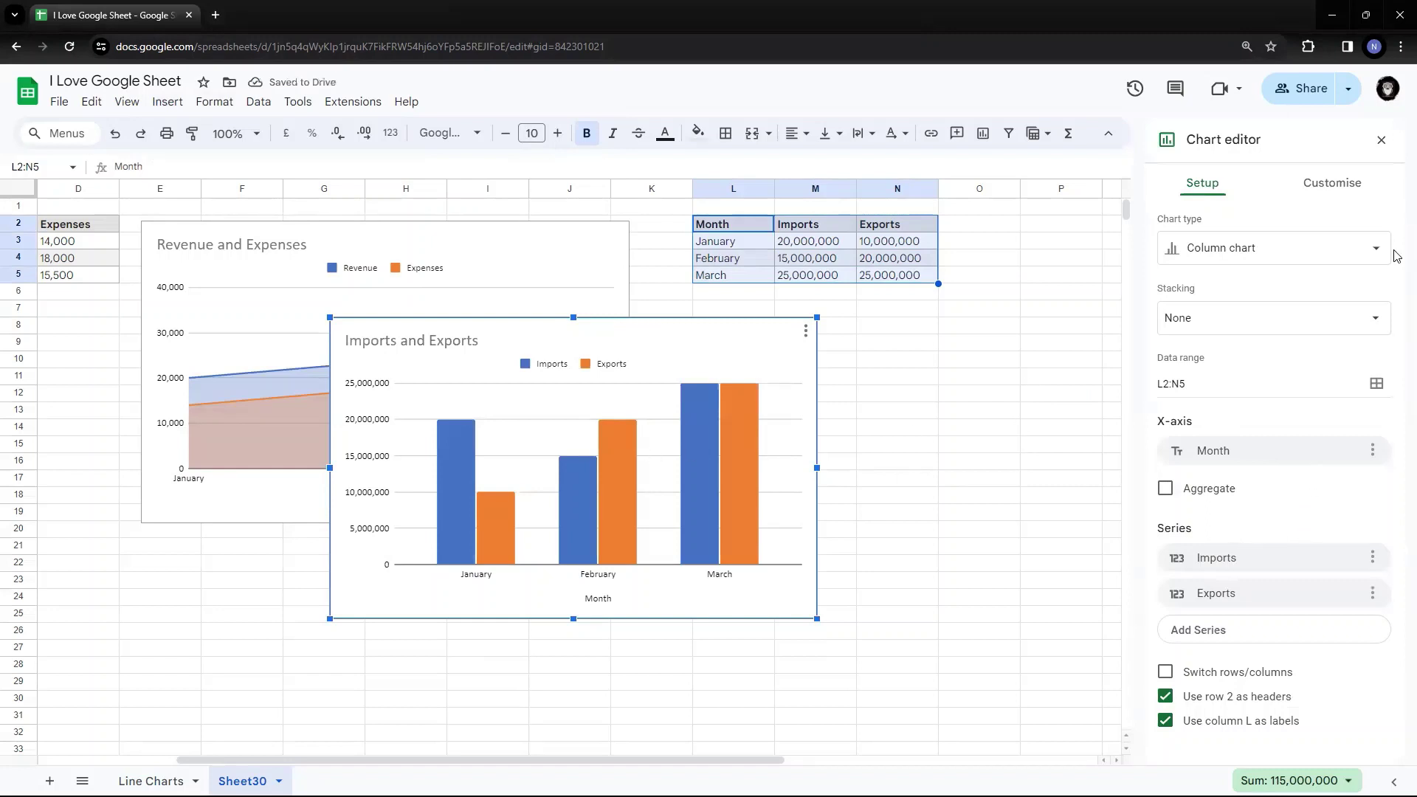
{"action": "left_click", "coordinate": [1272, 254]}
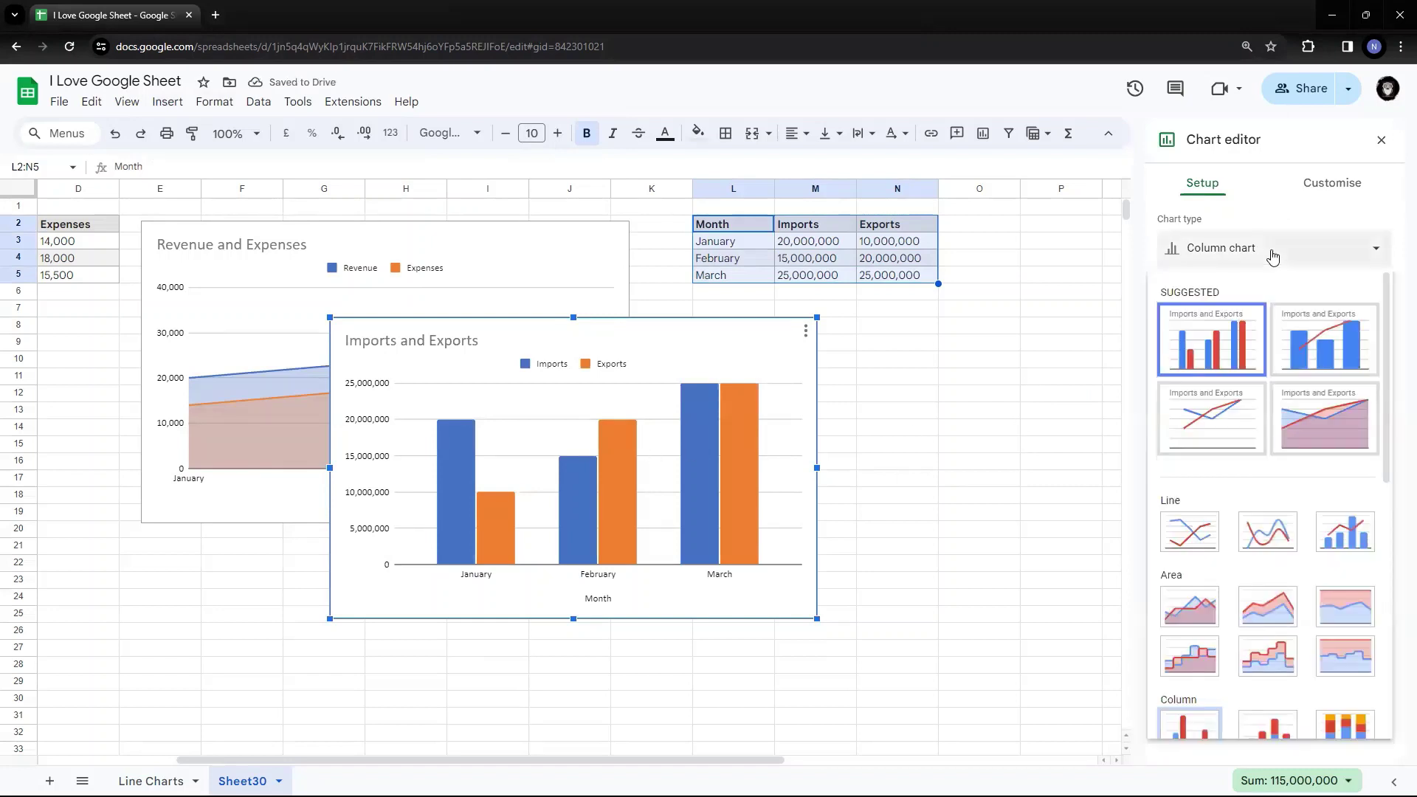
{"action": "left_click", "coordinate": [1326, 417]}
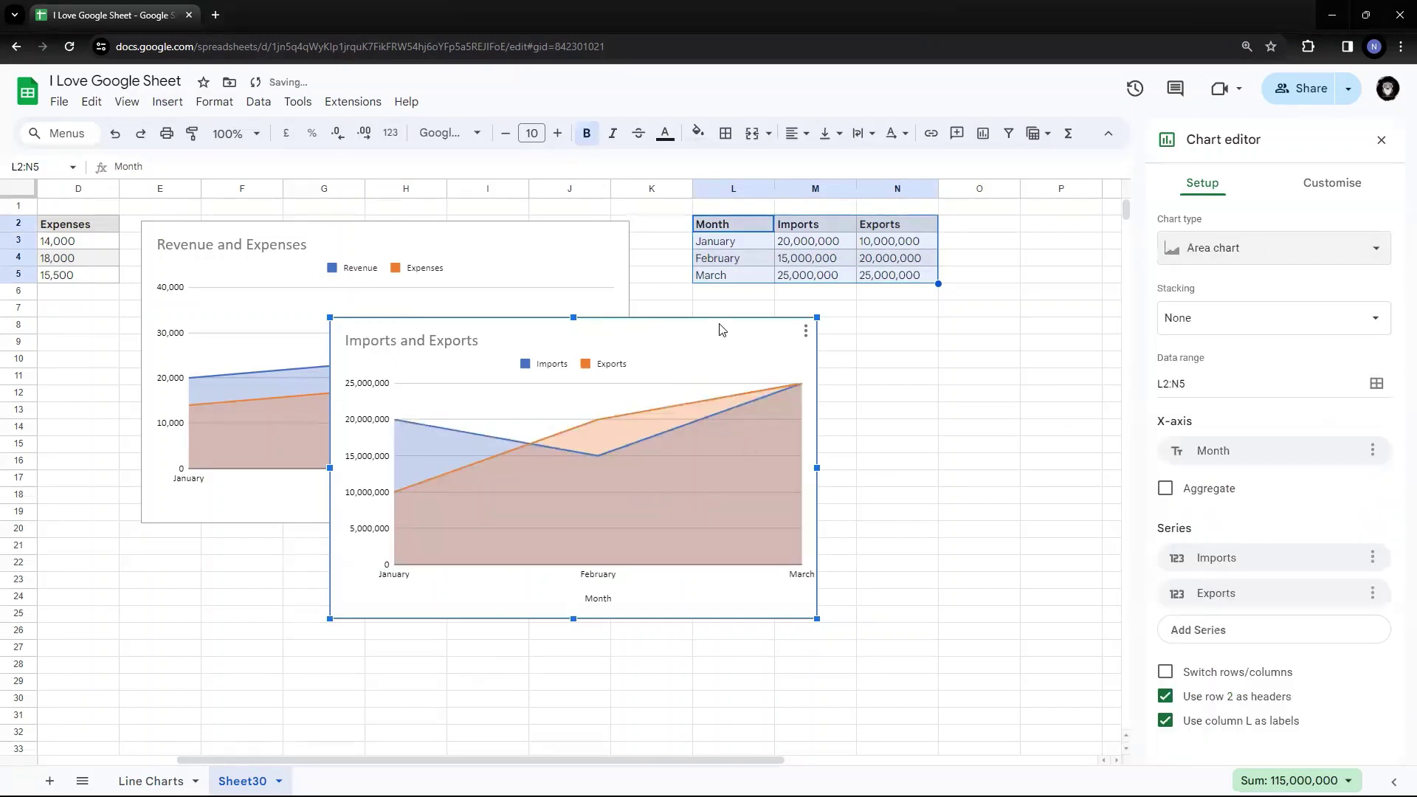
{"action": "left_click_drag", "start_coordinate": [720, 329], "coordinate": [1090, 307]}
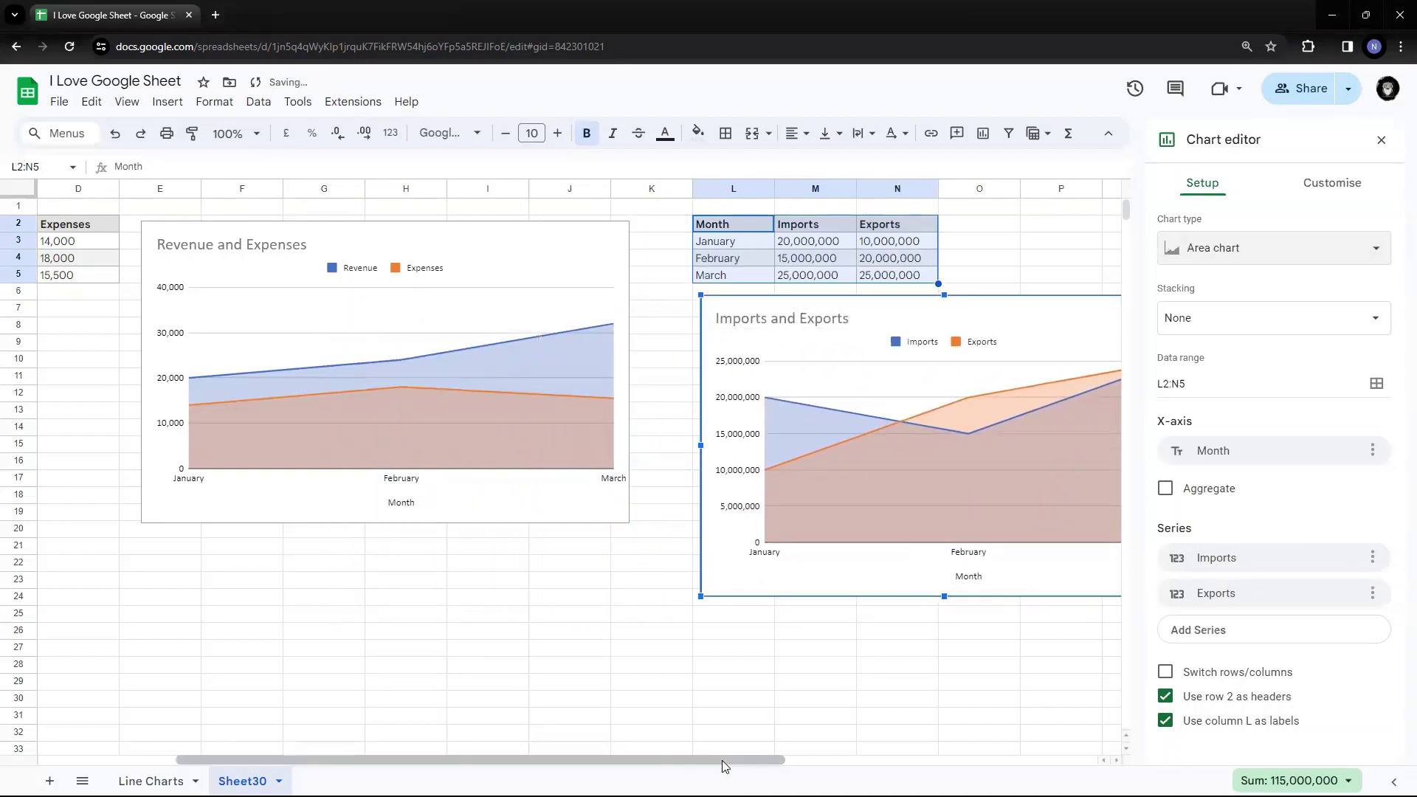
{"action": "left_click_drag", "start_coordinate": [722, 760], "coordinate": [481, 738]}
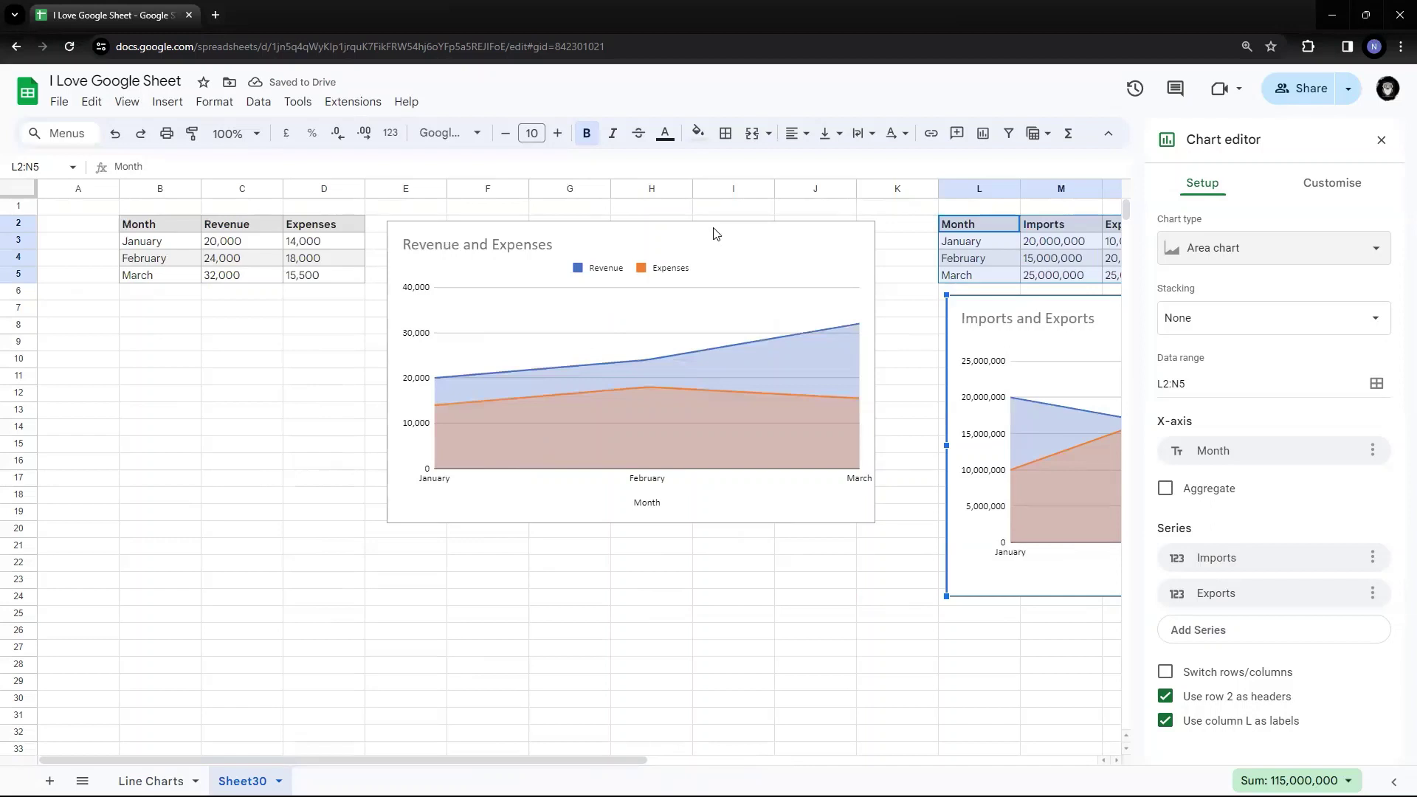
Move the Revenue chart and the Imports chart each under its own table
{"action": "left_click", "coordinate": [495, 325]}
{"action": "left_click_drag", "start_coordinate": [604, 227], "coordinate": [339, 294]}
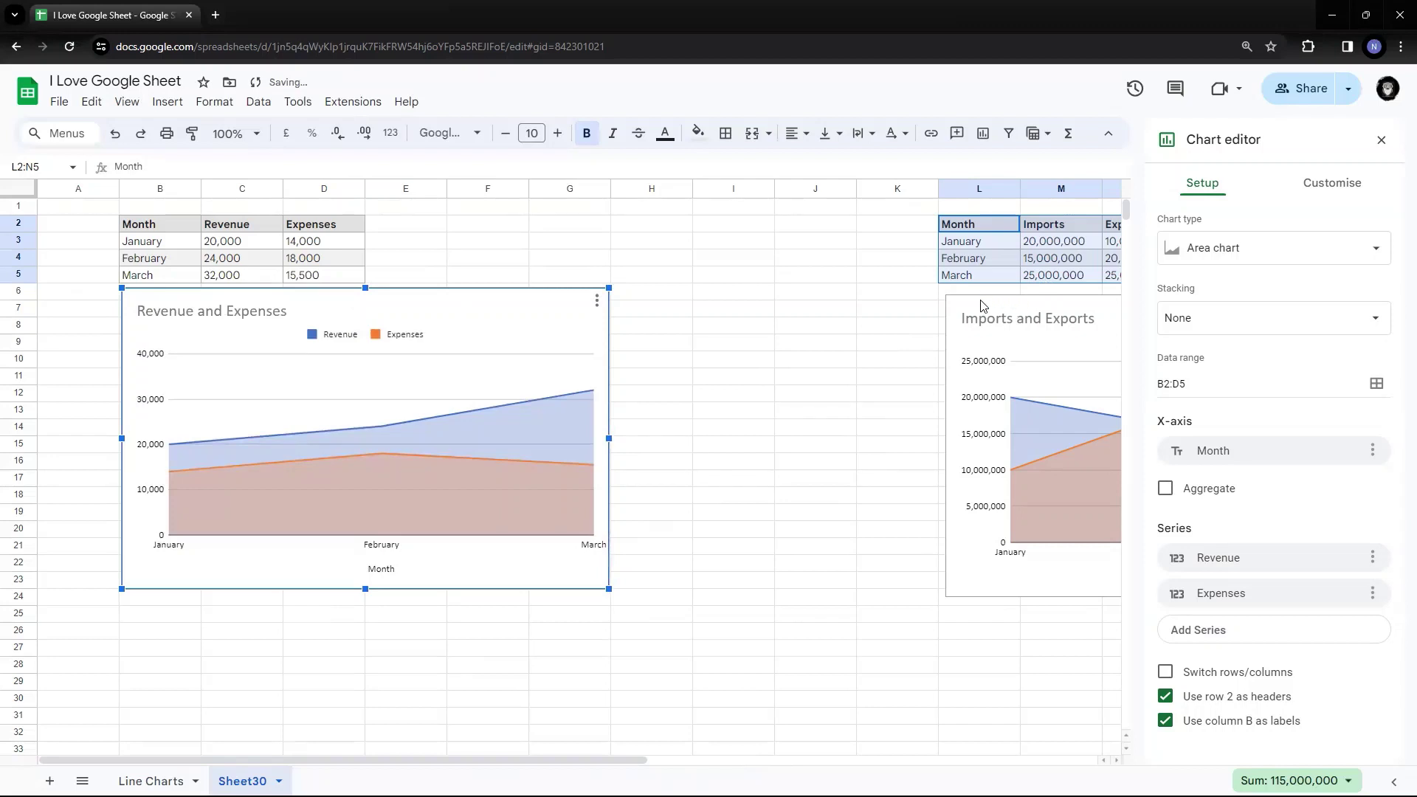
{"action": "left_click_drag", "start_coordinate": [953, 306], "coordinate": [943, 298]}
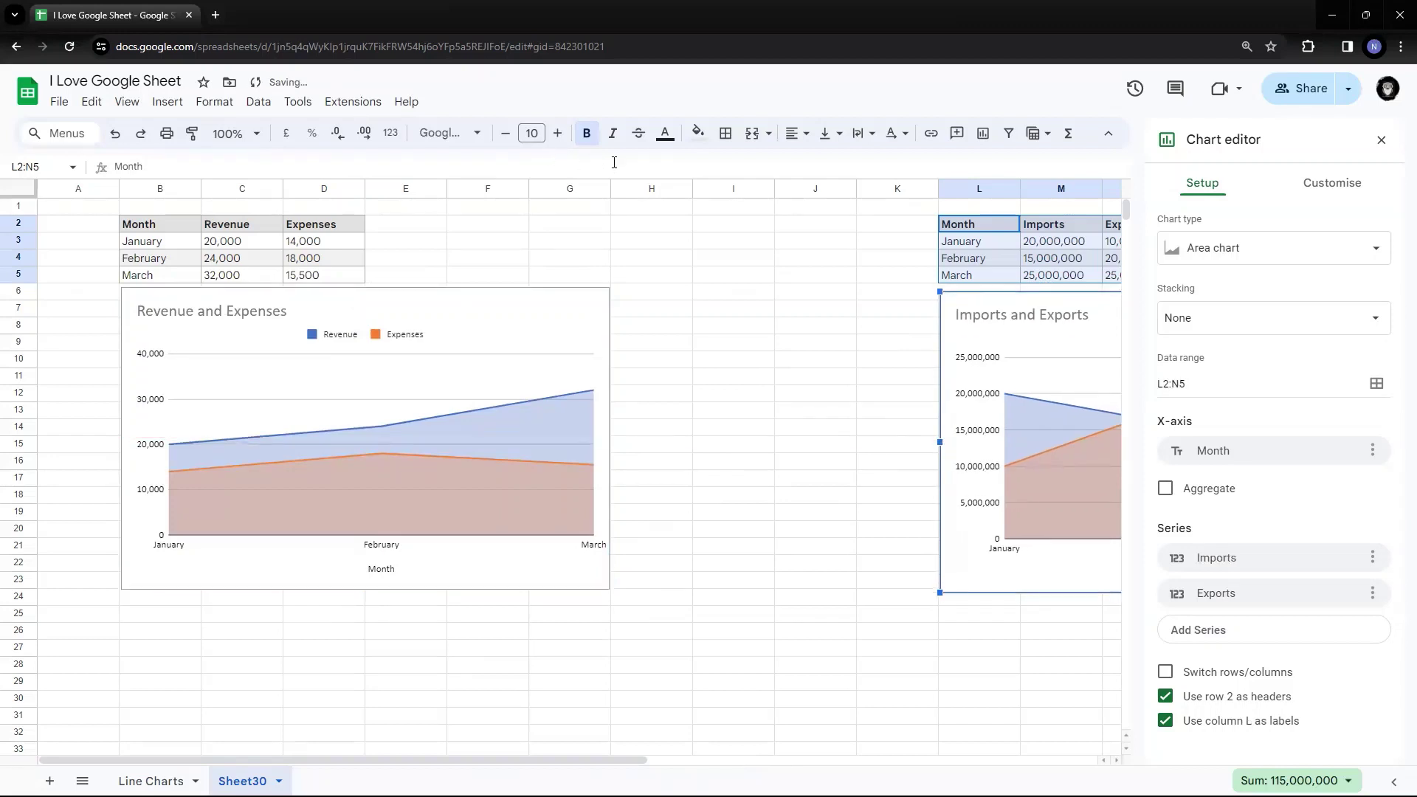
Delete the empty columns H–J so the two tables sit closer
{"action": "left_click", "coordinate": [648, 190]}
{"action": "left_click", "coordinate": [815, 189], "text": "shift"}
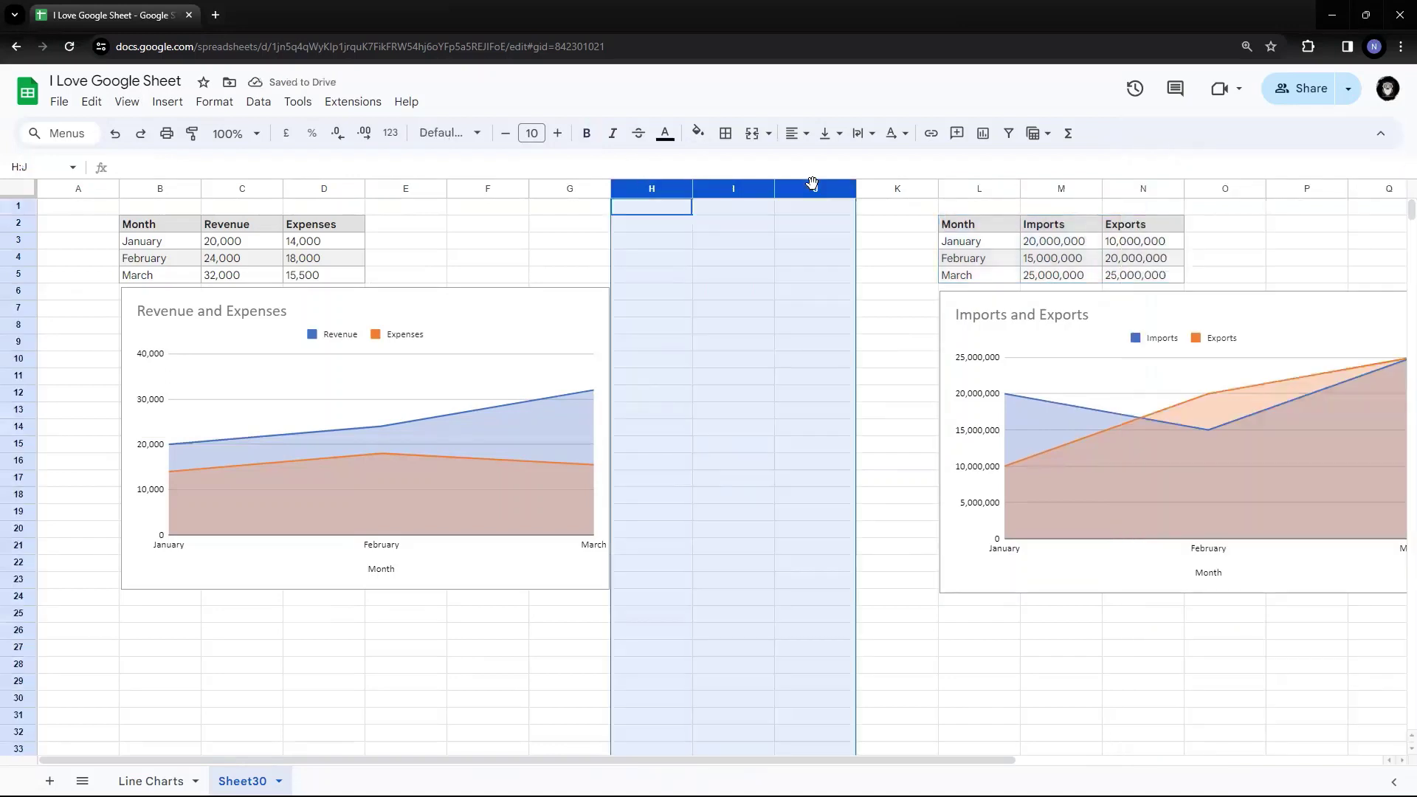
{"action": "right_click", "coordinate": [815, 189]}
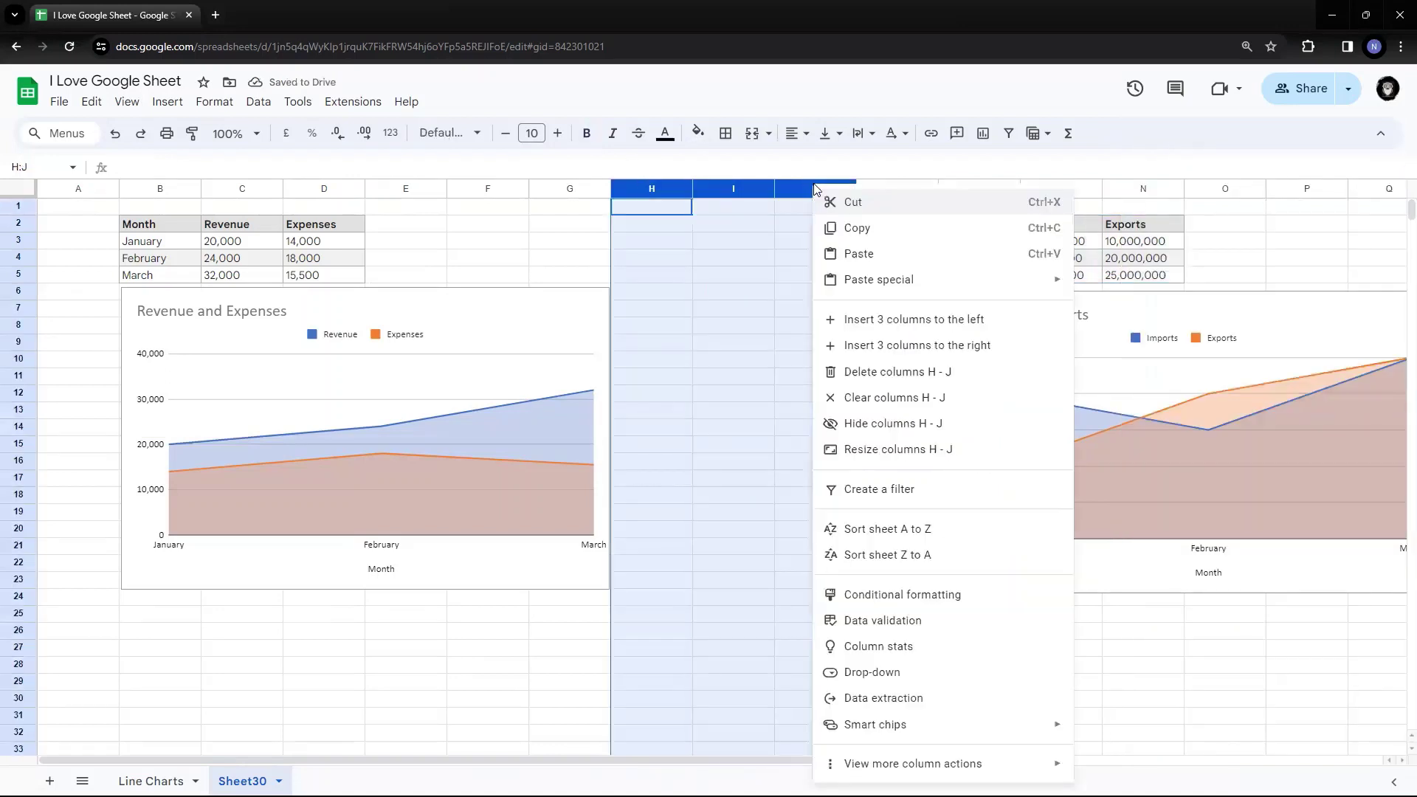
{"action": "left_click", "coordinate": [869, 372]}
{"action": "left_click", "coordinate": [1256, 344]}
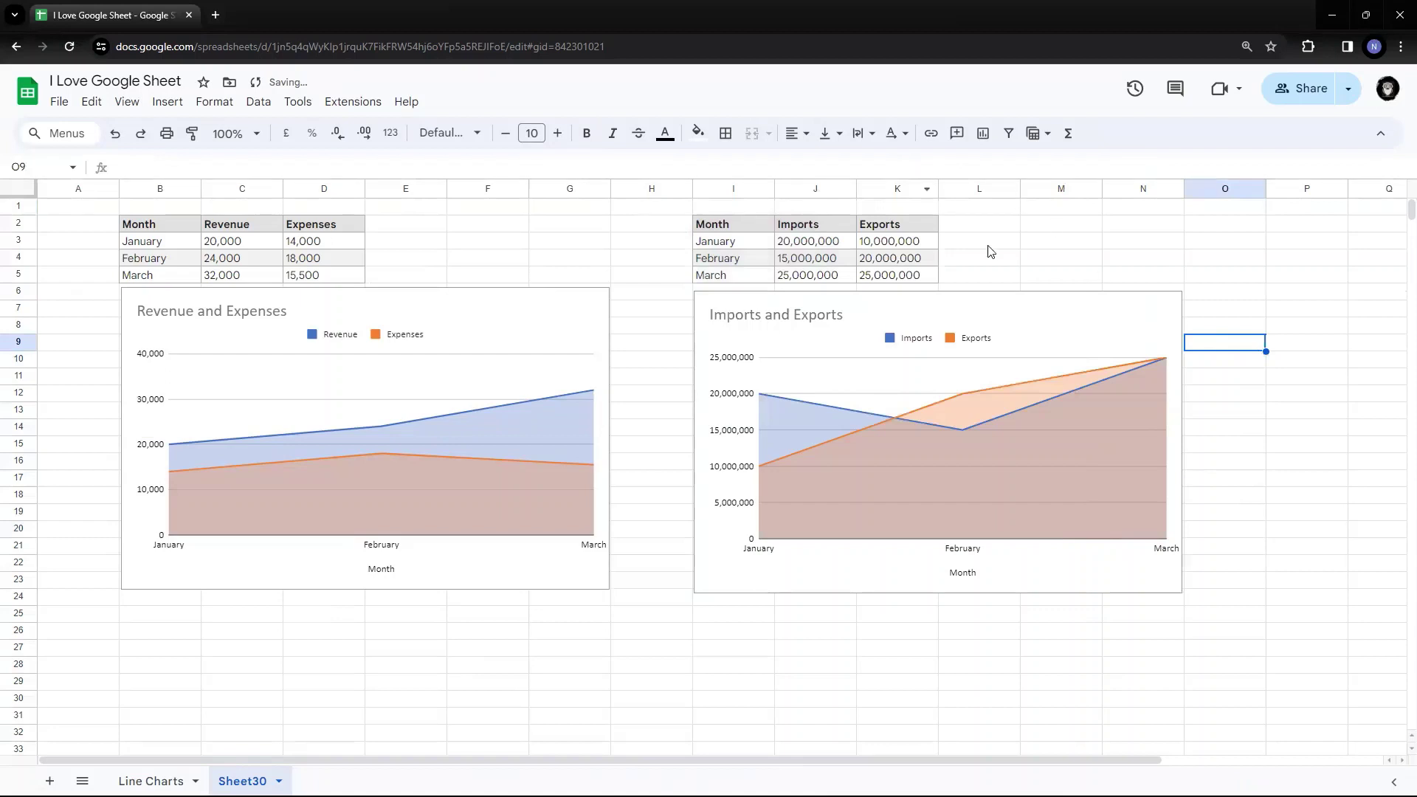
{"action": "scroll", "coordinate": [1039, 216], "scroll_direction": "down", "scroll_amount": 1}
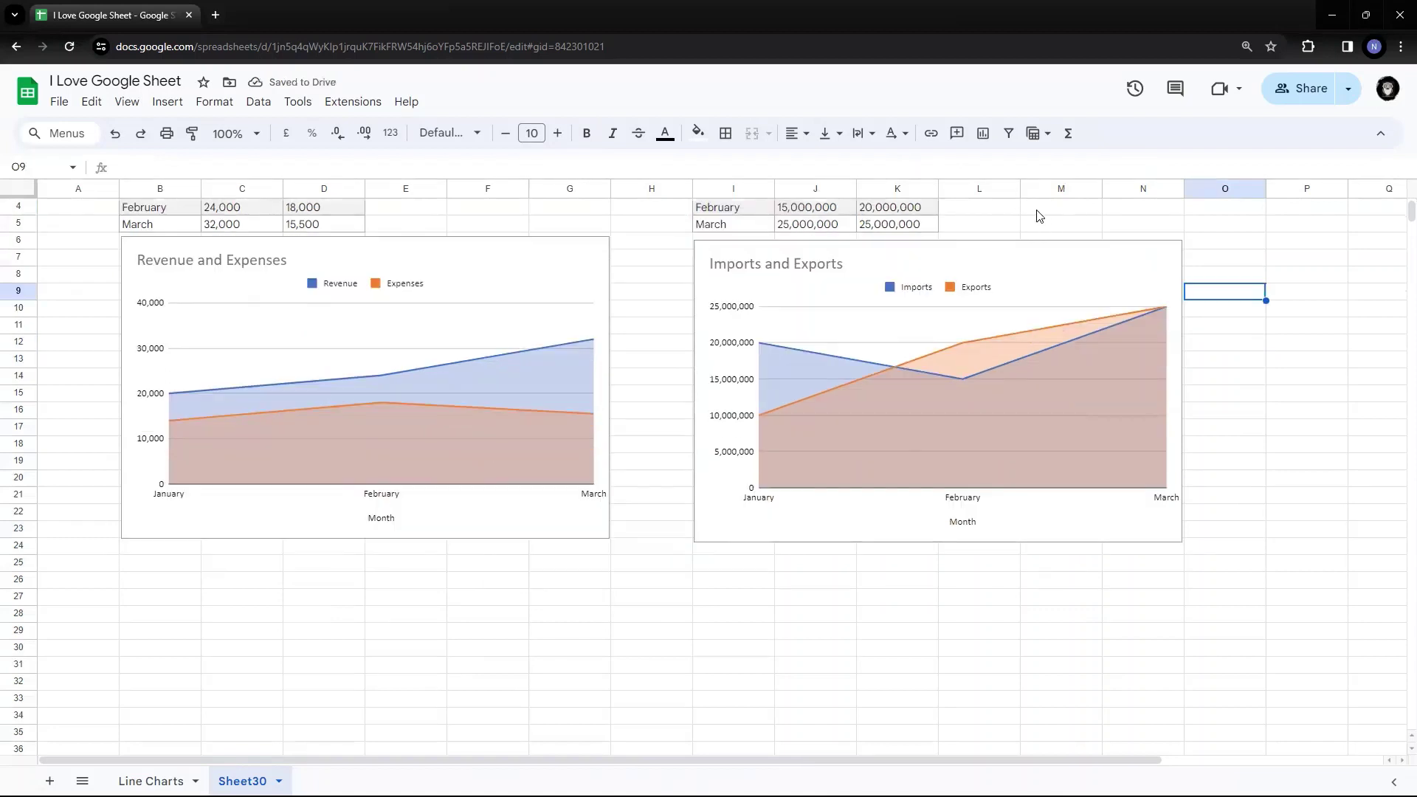
{"action": "scroll", "coordinate": [1039, 225], "scroll_direction": "up", "scroll_amount": 1}
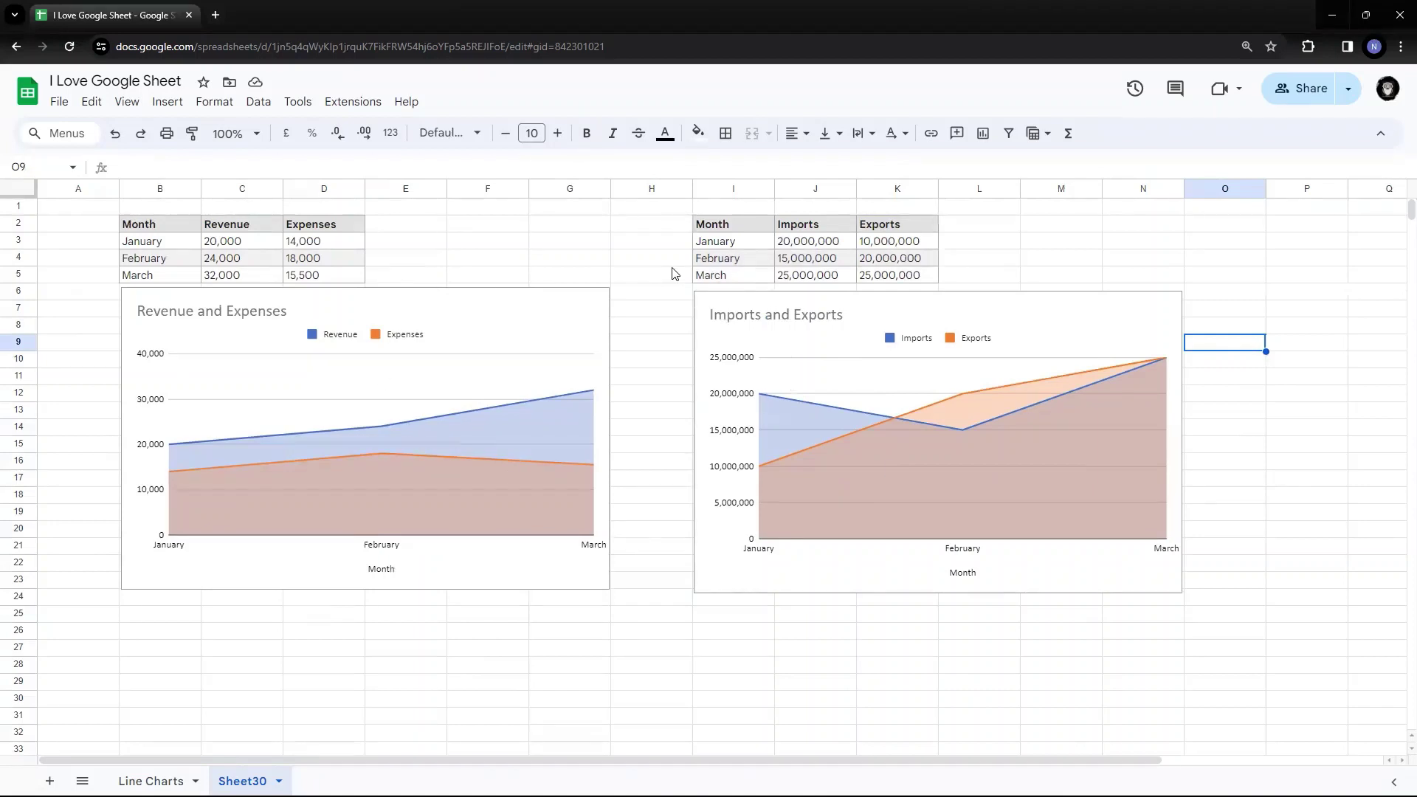
{"action": "scroll", "coordinate": [659, 279], "scroll_direction": "down", "scroll_amount": 3}
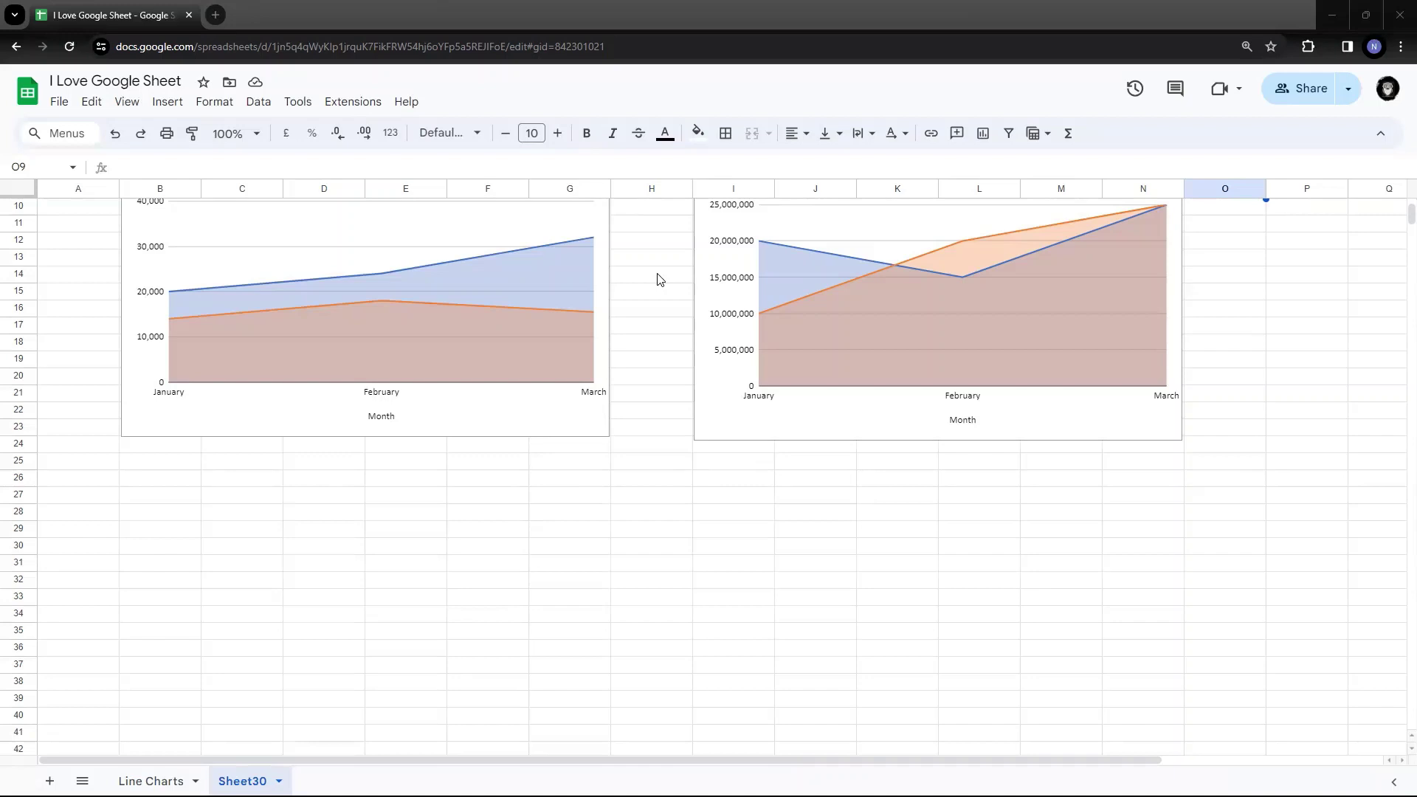
Paste the school enrolment table at B25 and check the 2015 values
{"action": "left_click", "coordinate": [148, 465]}
{"action": "type", "text": "Year\tElementary\tMiddle School\tHigh school 2015\t8,000\t10,000\t12,000 2016\t9,000\t11,000\t11,000 2017\t10,000\t12,000\t13,000 2018\t10,000\t13,000\t14,000"}
{"action": "left_click", "coordinate": [340, 615]}
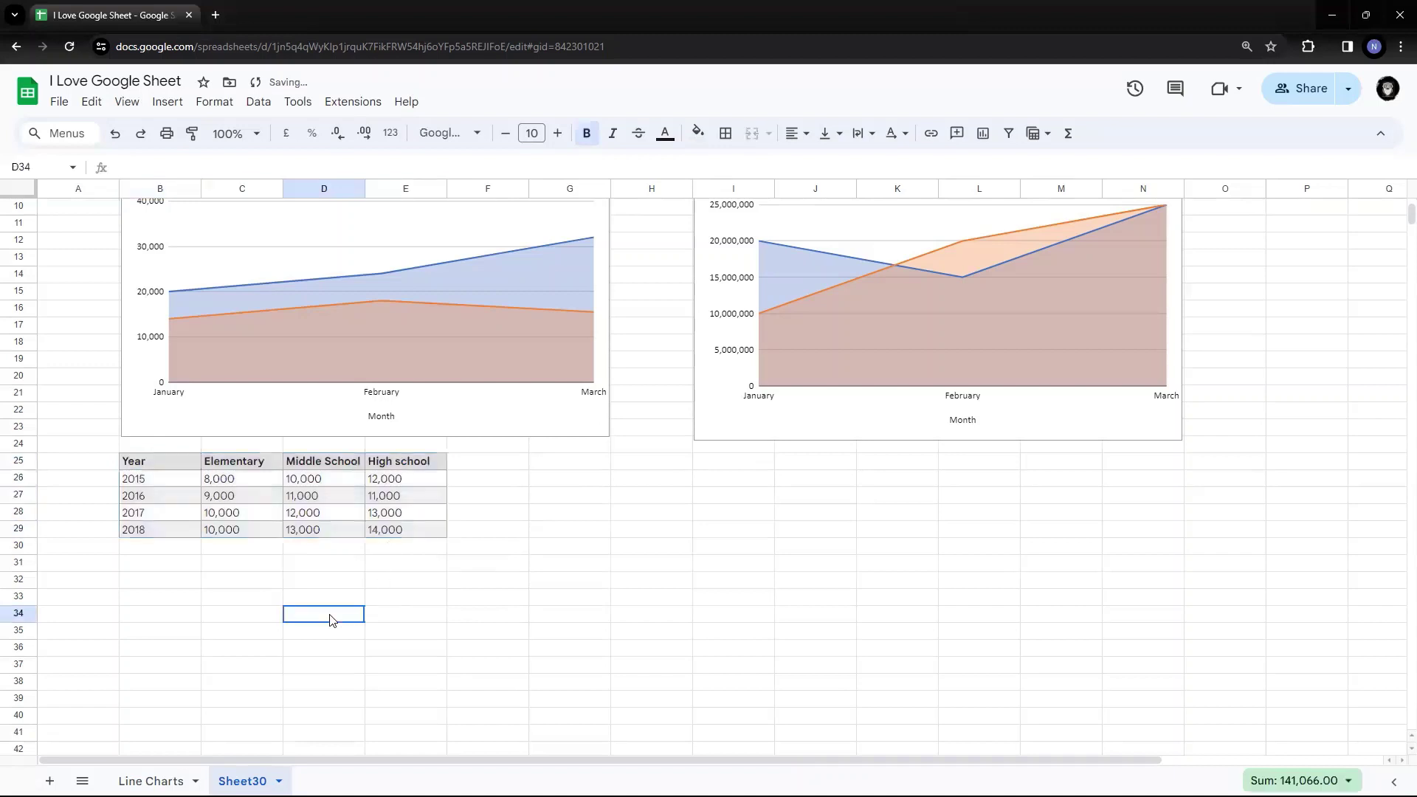
{"action": "left_click", "coordinate": [171, 480]}
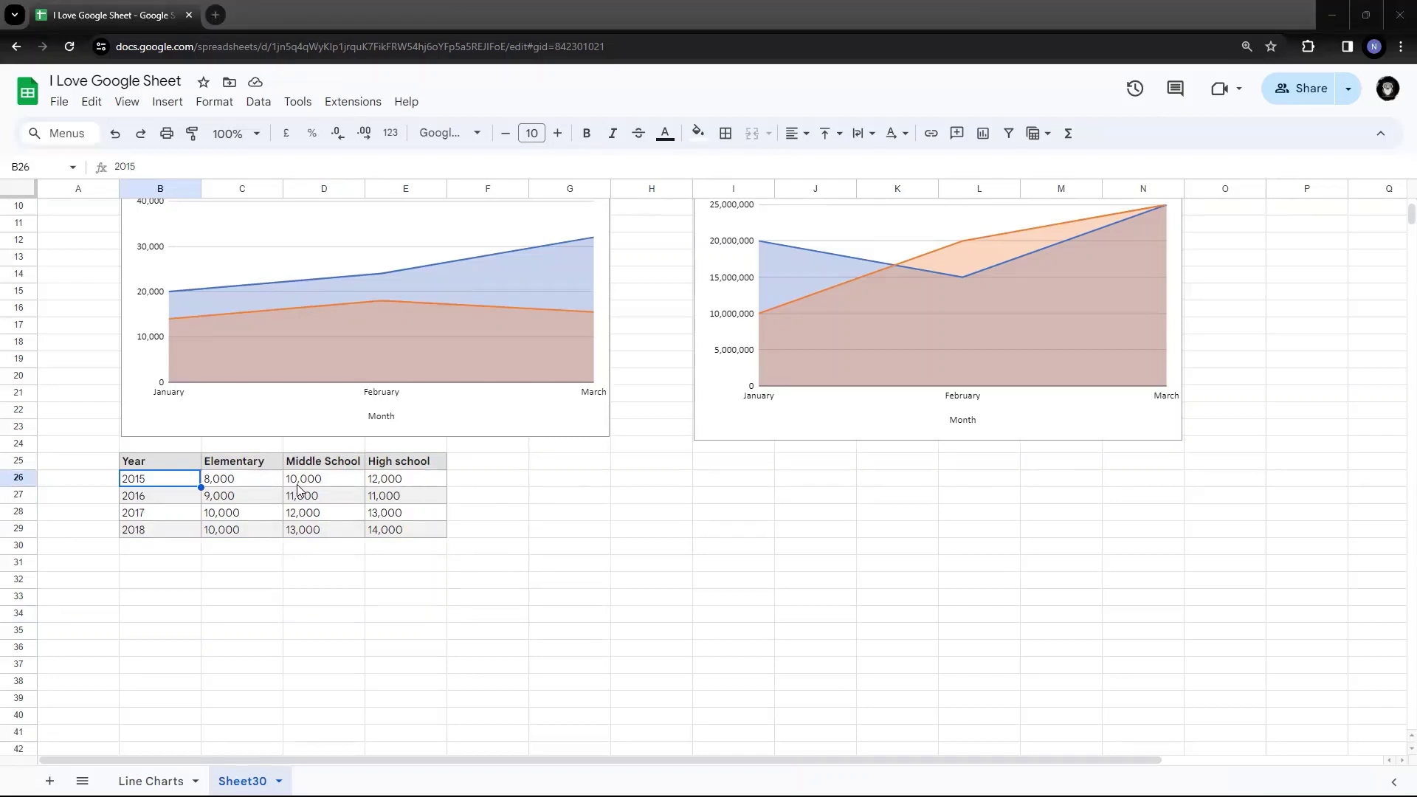
{"action": "left_click", "coordinate": [248, 484]}
{"action": "left_click", "coordinate": [326, 488]}
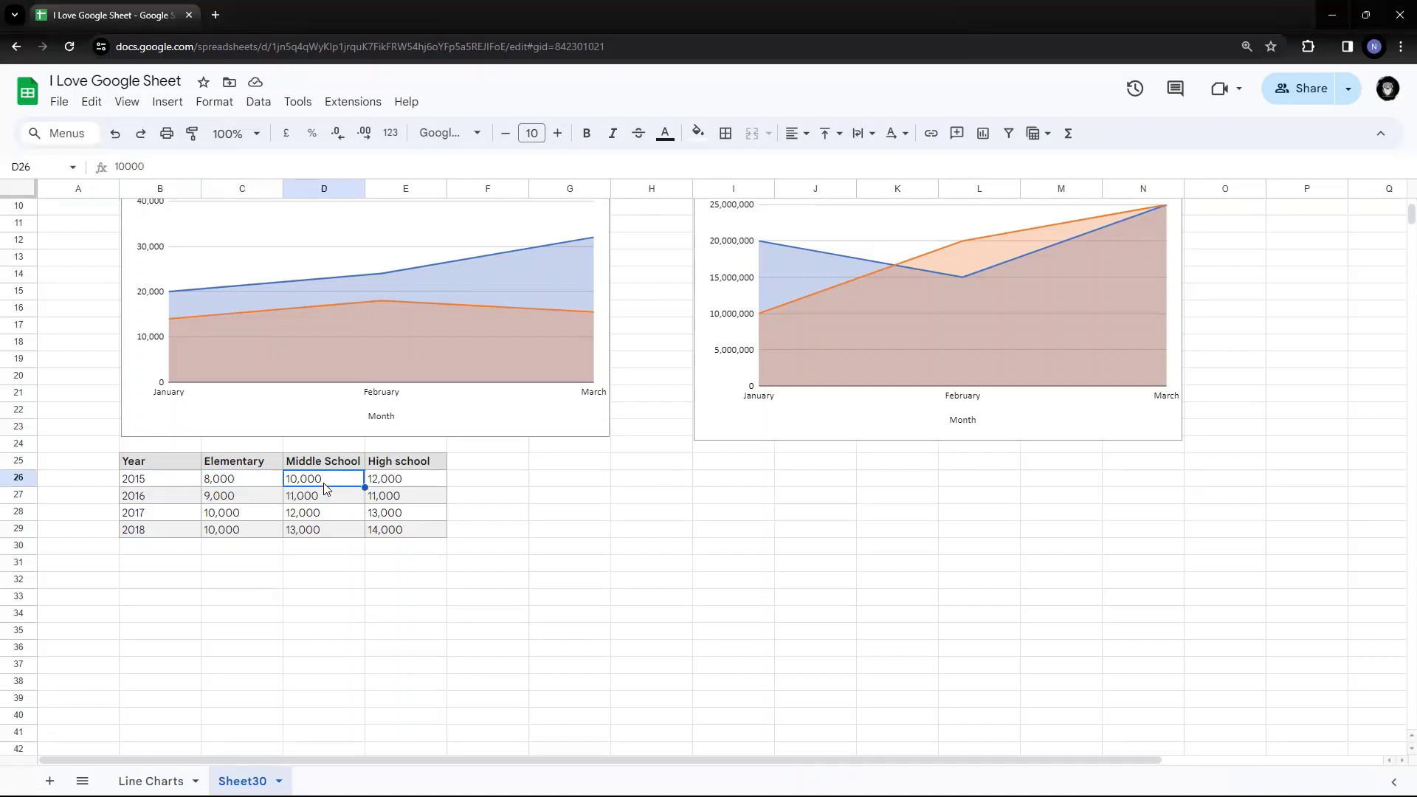
{"action": "left_click", "coordinate": [422, 482]}
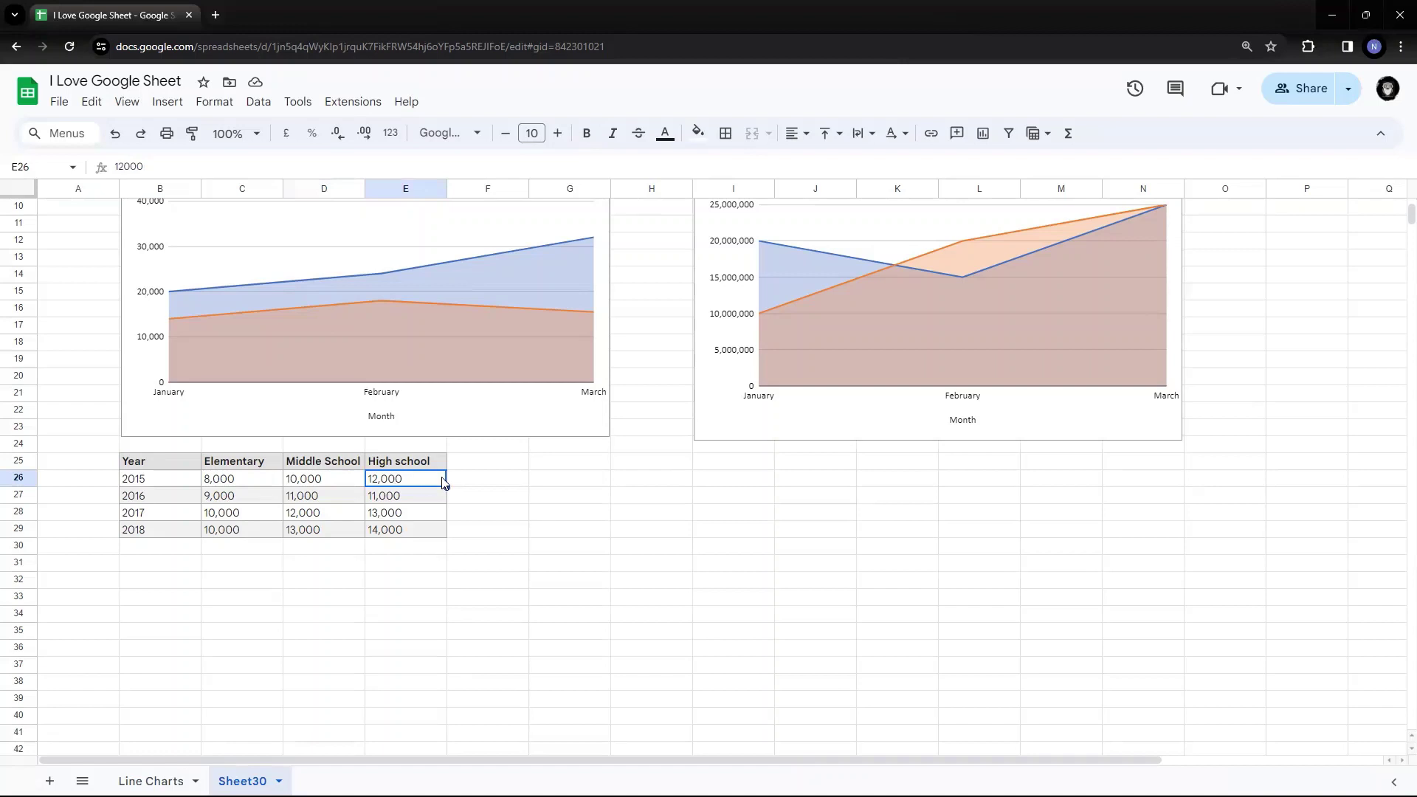
Add a =SUM(C26:E26) total in F26 and paste it into F27:F29
{"action": "left_click", "coordinate": [486, 483]}
{"action": "type", "text": "=sum("}
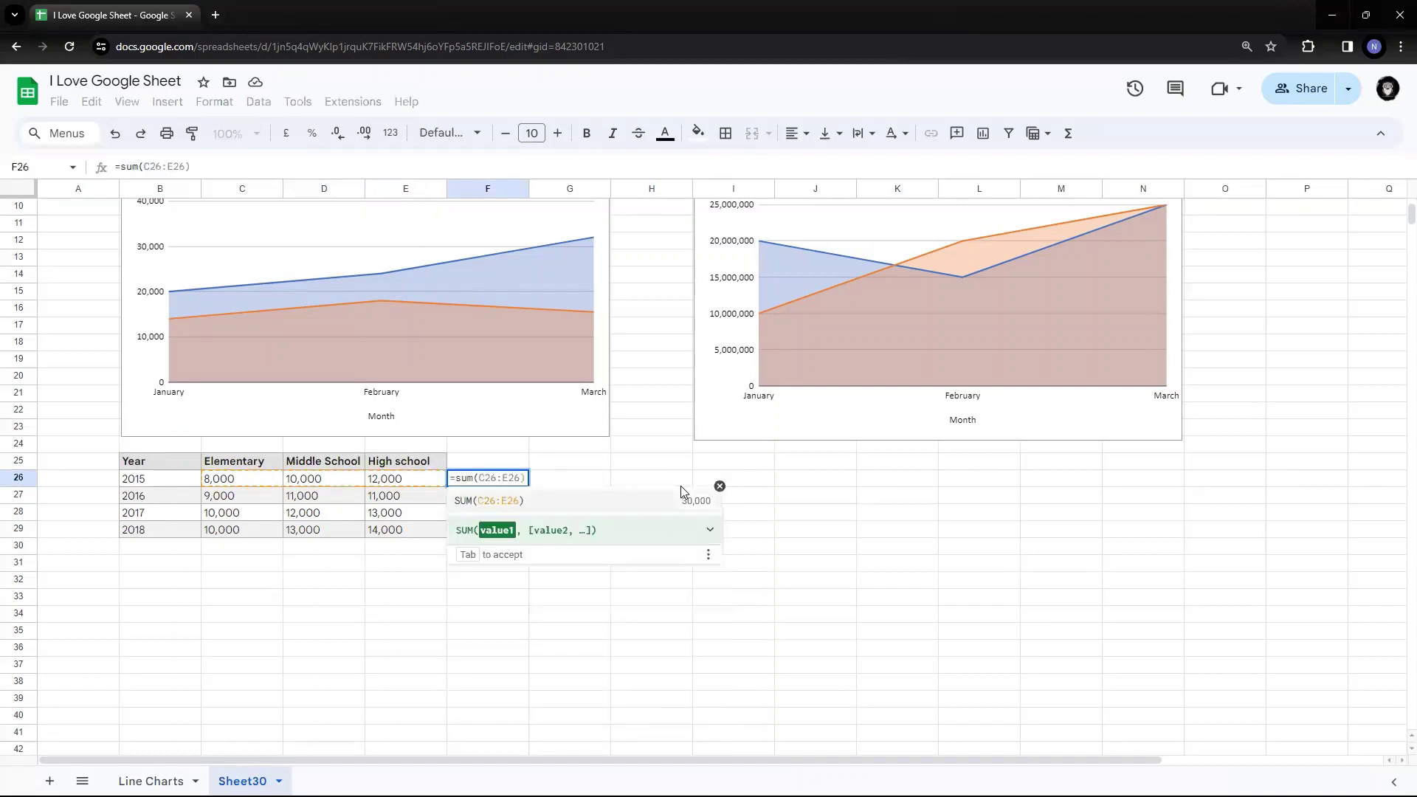
{"action": "type", "text": "D26:E26"}
{"action": "key", "text": "shift+Left"}
{"action": "key", "text": "Return"}
{"action": "key", "text": "Up"}
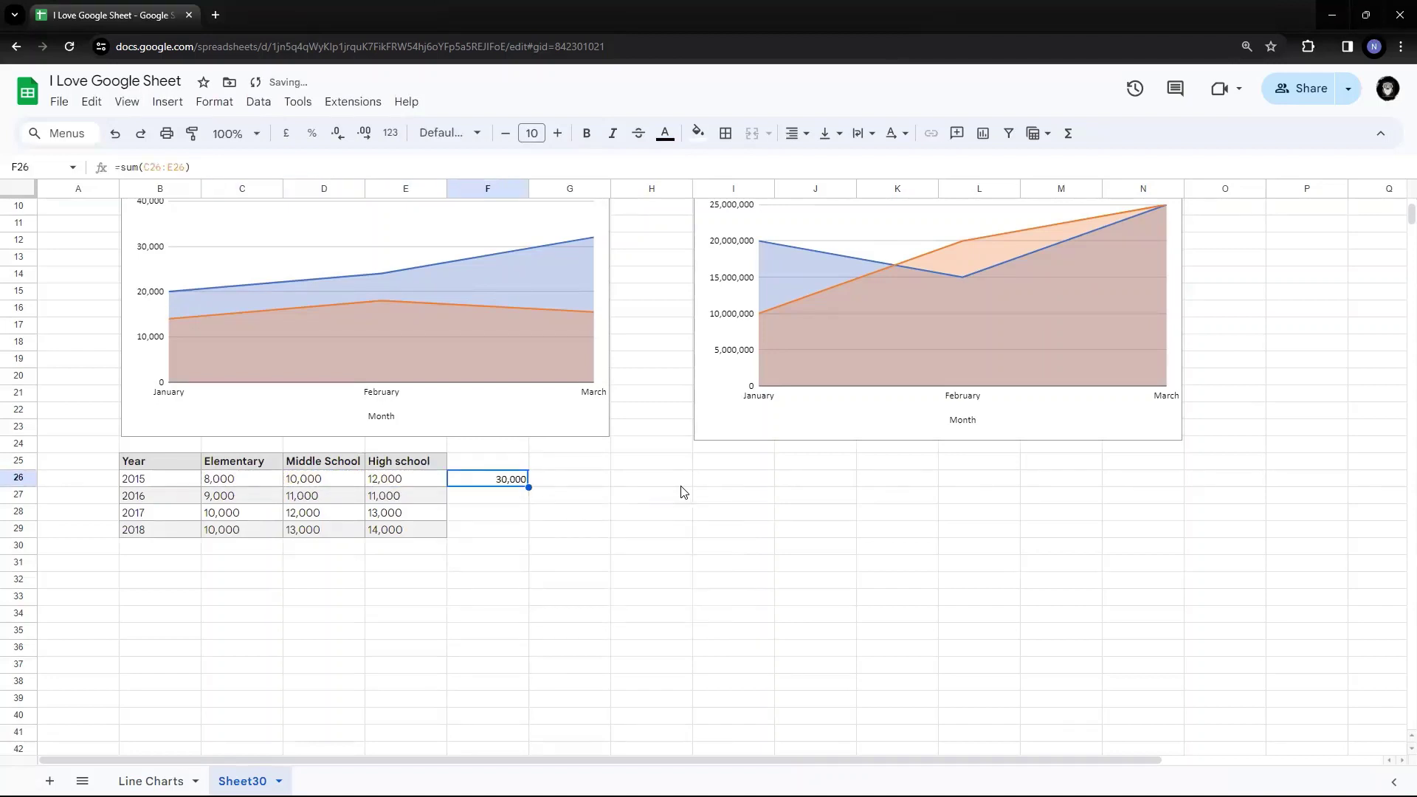
{"action": "key", "text": "Down"}
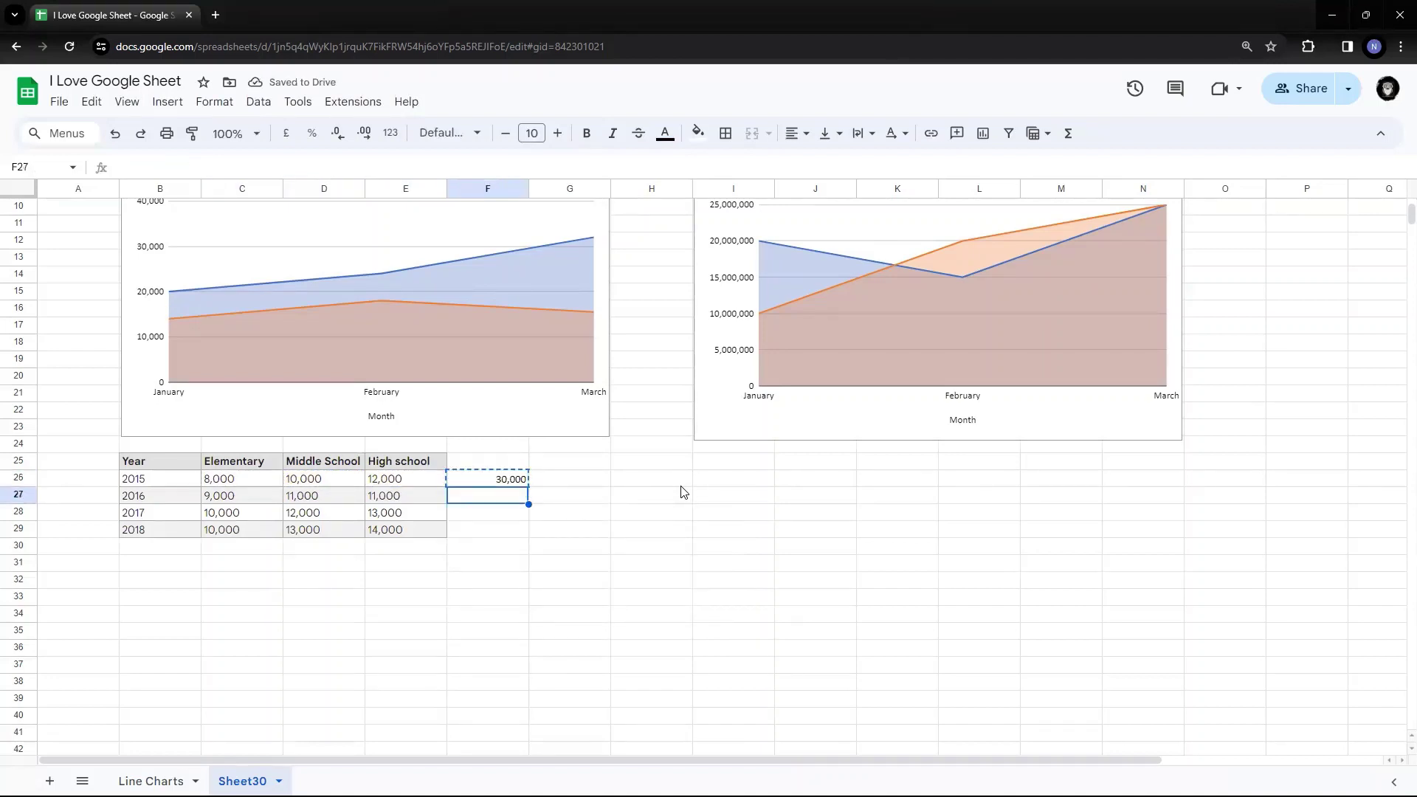
{"action": "key", "text": "ctrl+v"}
{"action": "key", "text": "Down"}
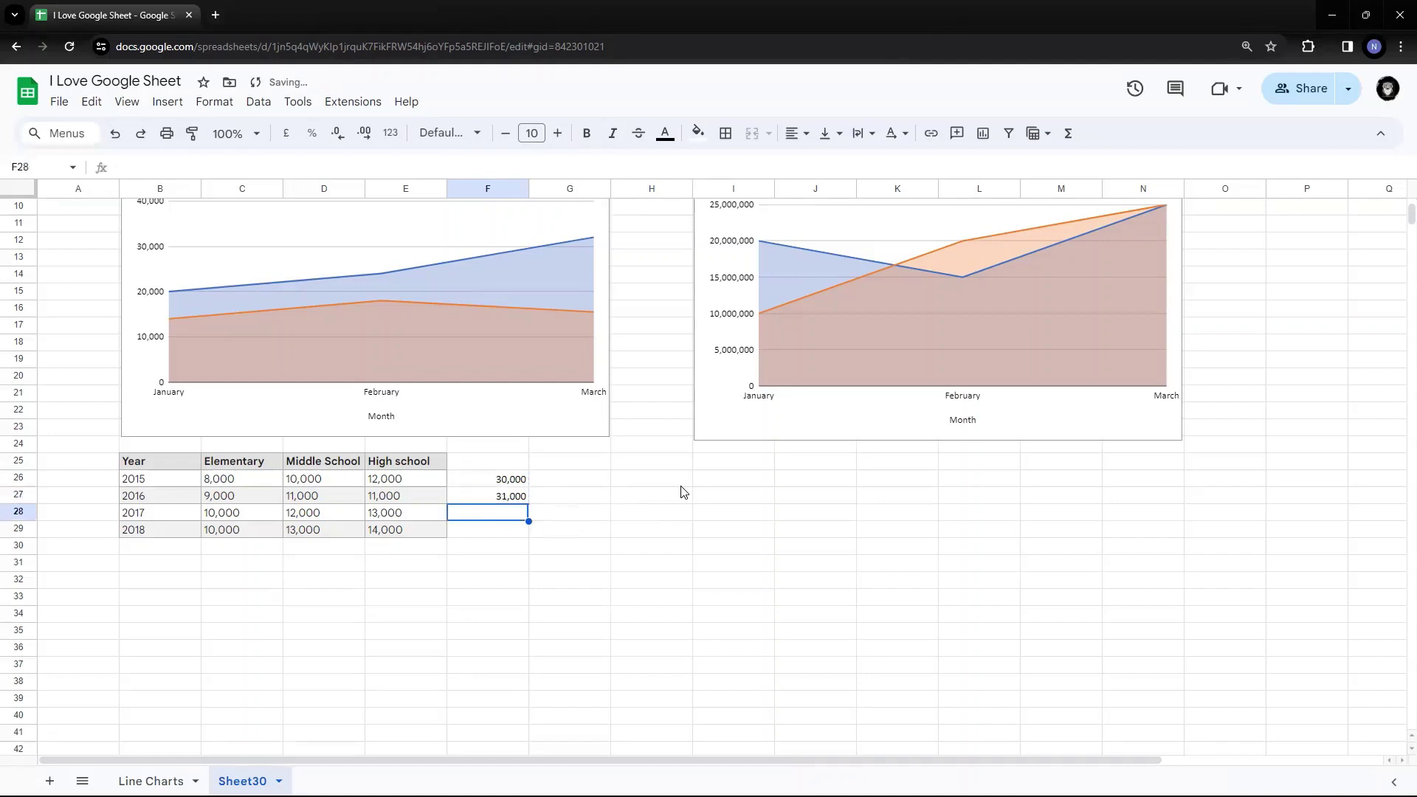
{"action": "key", "text": "ctrl+v"}
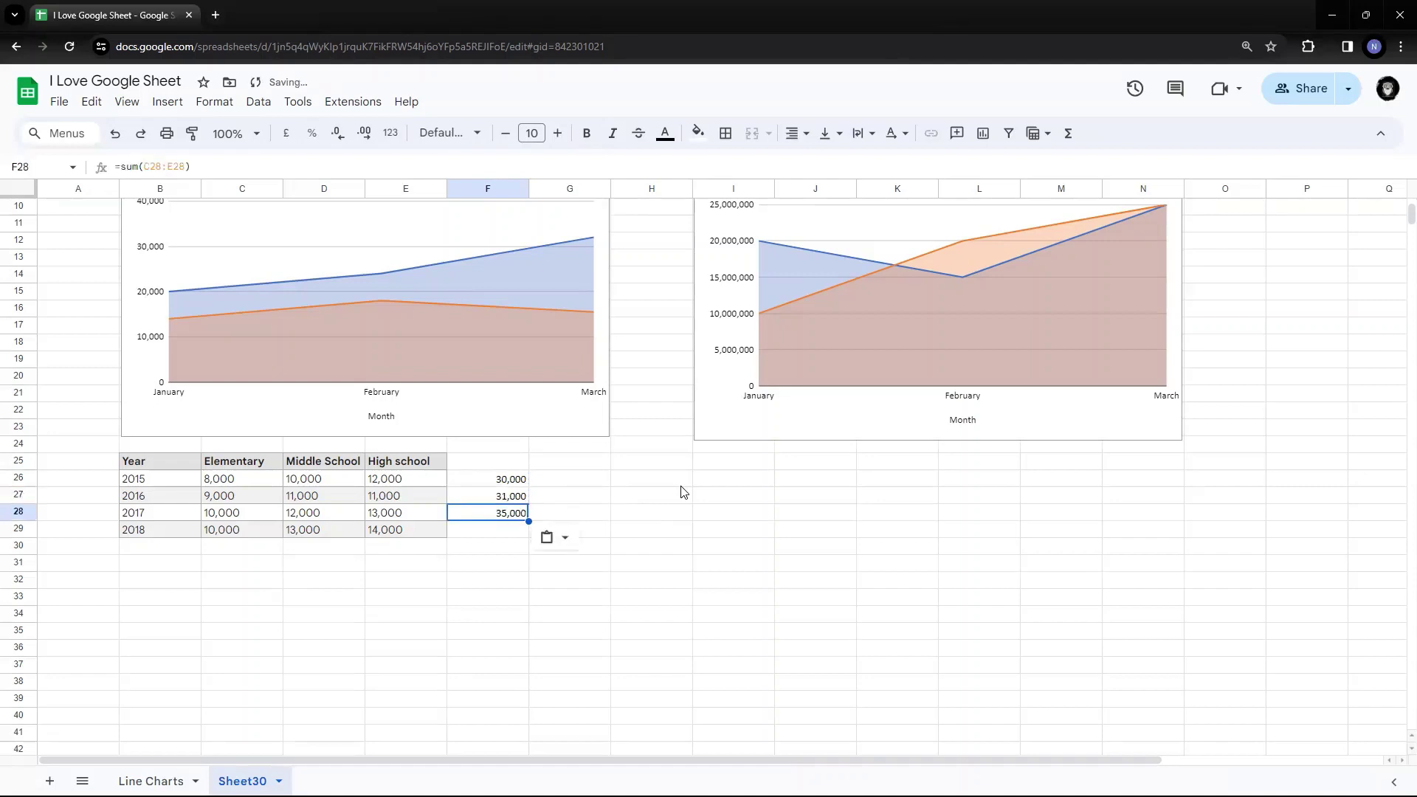
{"action": "key", "text": "Down"}
{"action": "key", "text": "ctrl+v"}
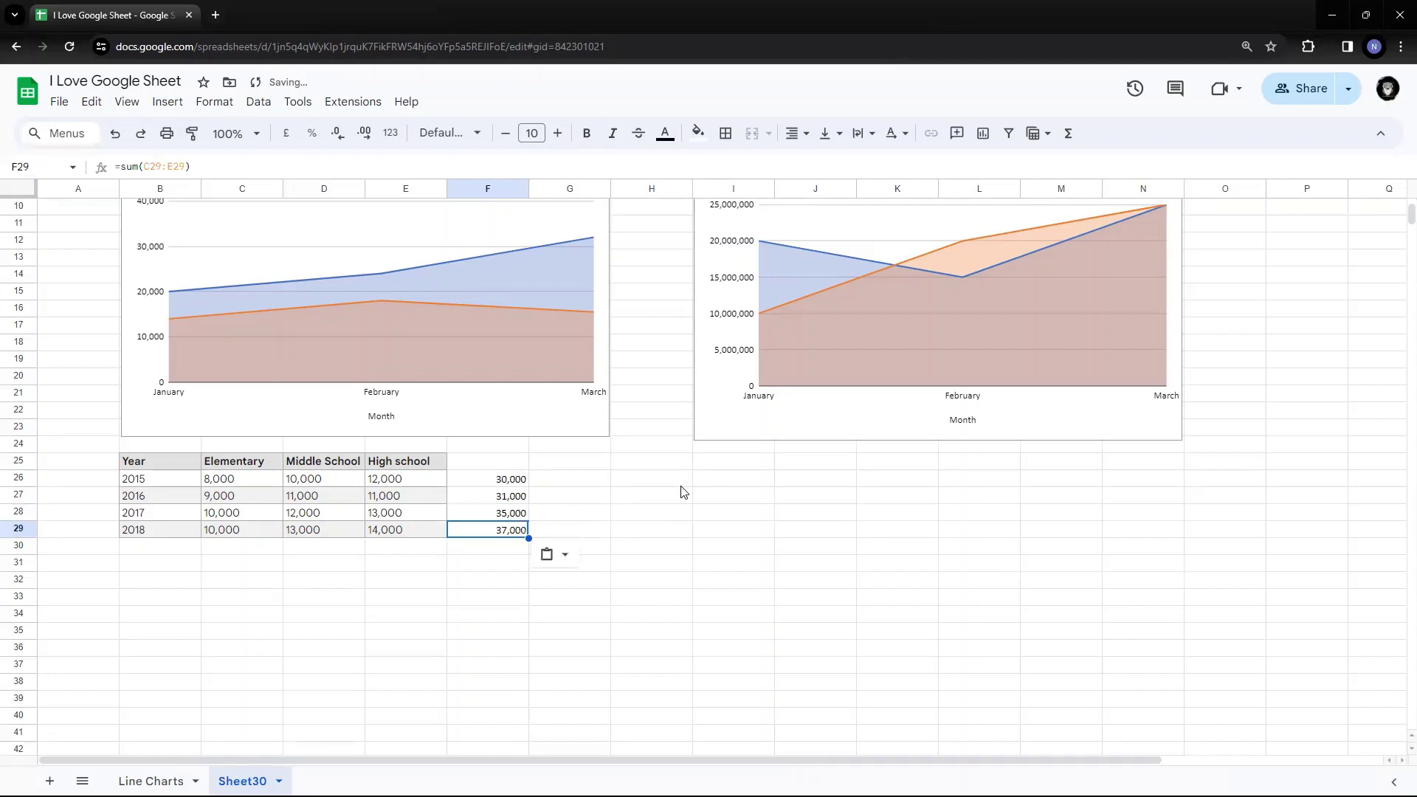
Move back to B25 and select the whole school table B25:E29
{"action": "key", "text": "Up"}
{"action": "key", "text": "Up"}
{"action": "key", "text": "Left"}
{"action": "key", "text": "Left"}
{"action": "key", "text": "Right"}
{"action": "key", "text": "Up"}
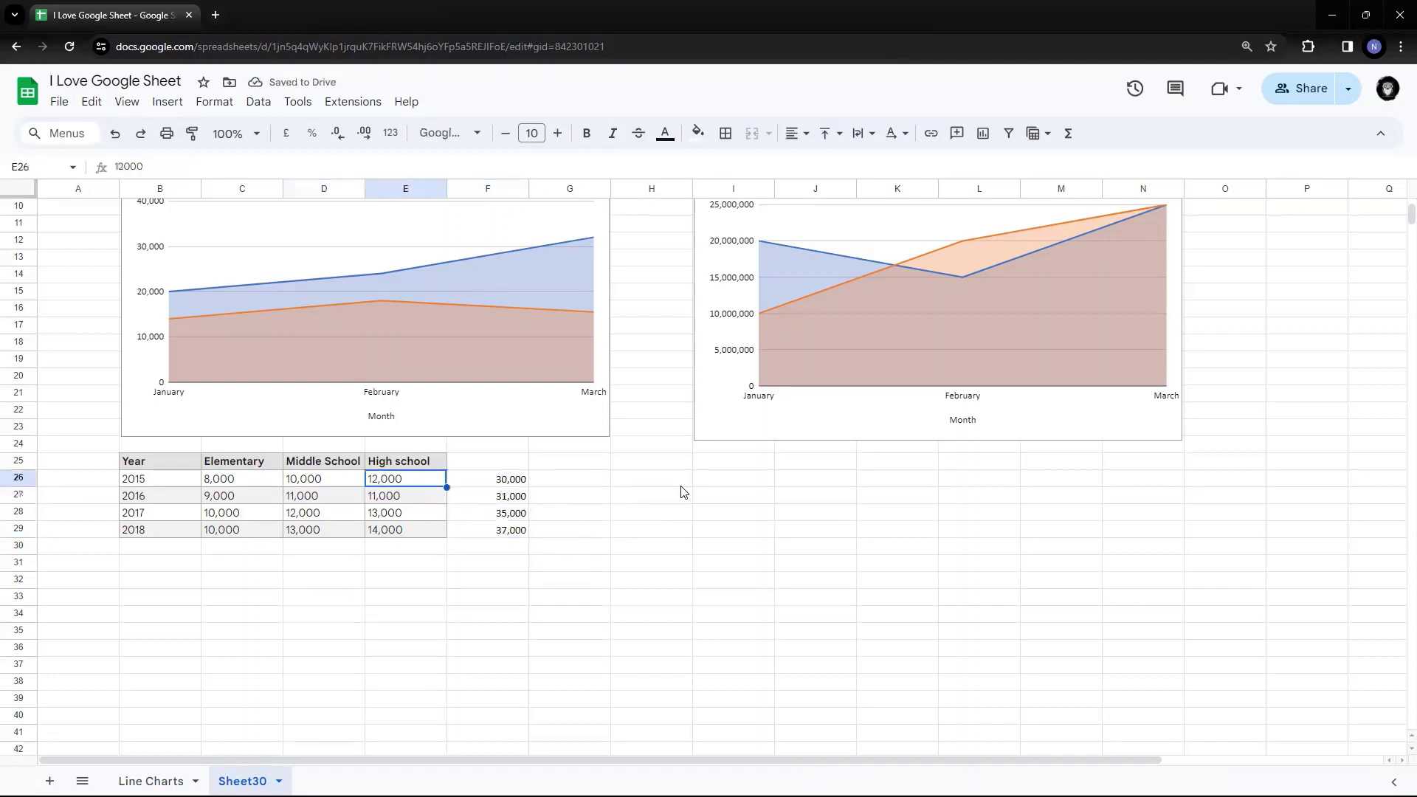
{"action": "key", "text": "Right"}
{"action": "key", "text": "shift+Down"}
{"action": "key", "text": "shift+Down"}
{"action": "key", "text": "shift+Down"}
{"action": "key", "text": "Delete"}
{"action": "key", "text": "Left"}
{"action": "key", "text": "Left"}
{"action": "key", "text": "Left"}
{"action": "key", "text": "Left"}
{"action": "key", "text": "Up"}
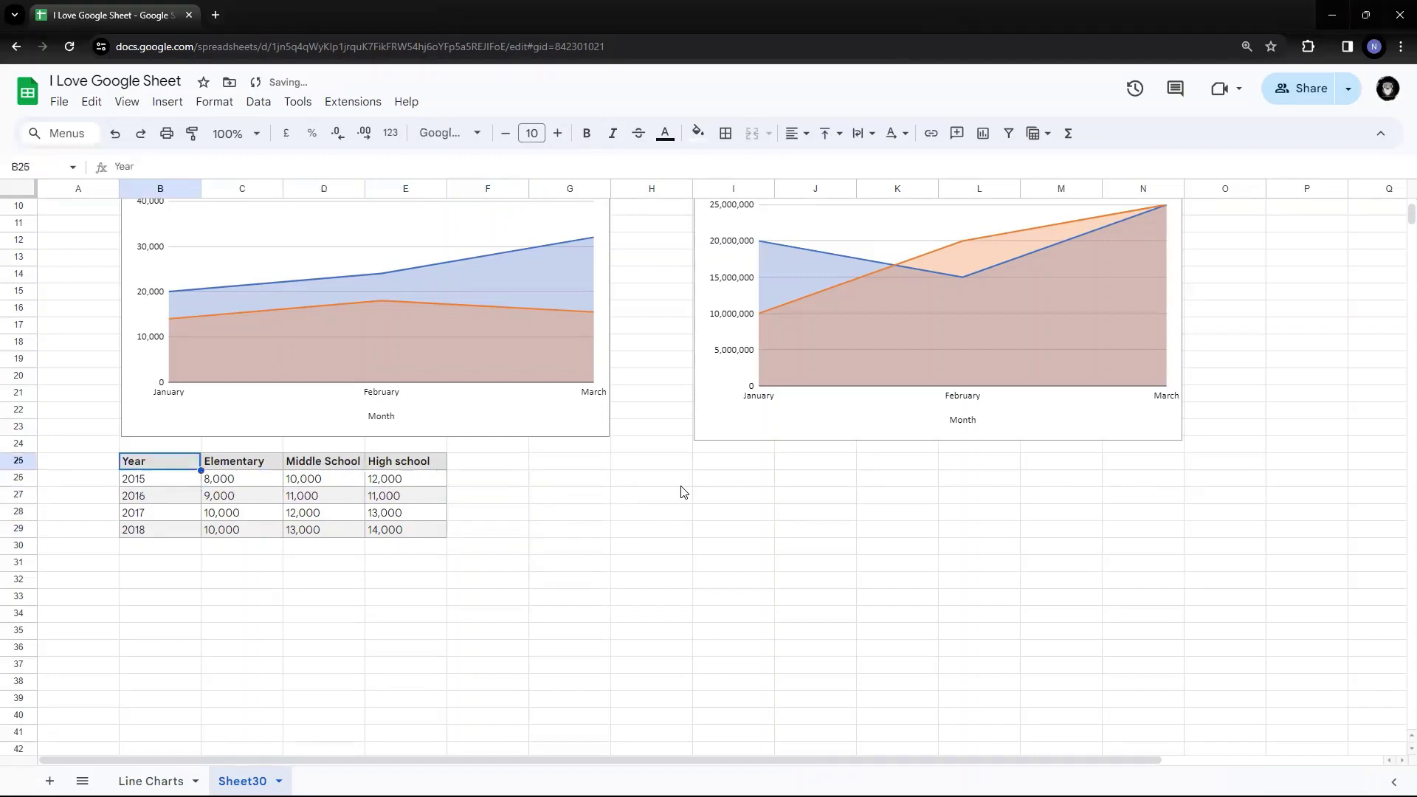
{"action": "key", "text": "shift+Right"}
{"action": "key", "text": "shift+Right"}
{"action": "key", "text": "shift+Right"}
{"action": "key", "text": "shift+Down"}
{"action": "key", "text": "shift+Down"}
{"action": "key", "text": "shift+Down"}
{"action": "key", "text": "shift+Down"}
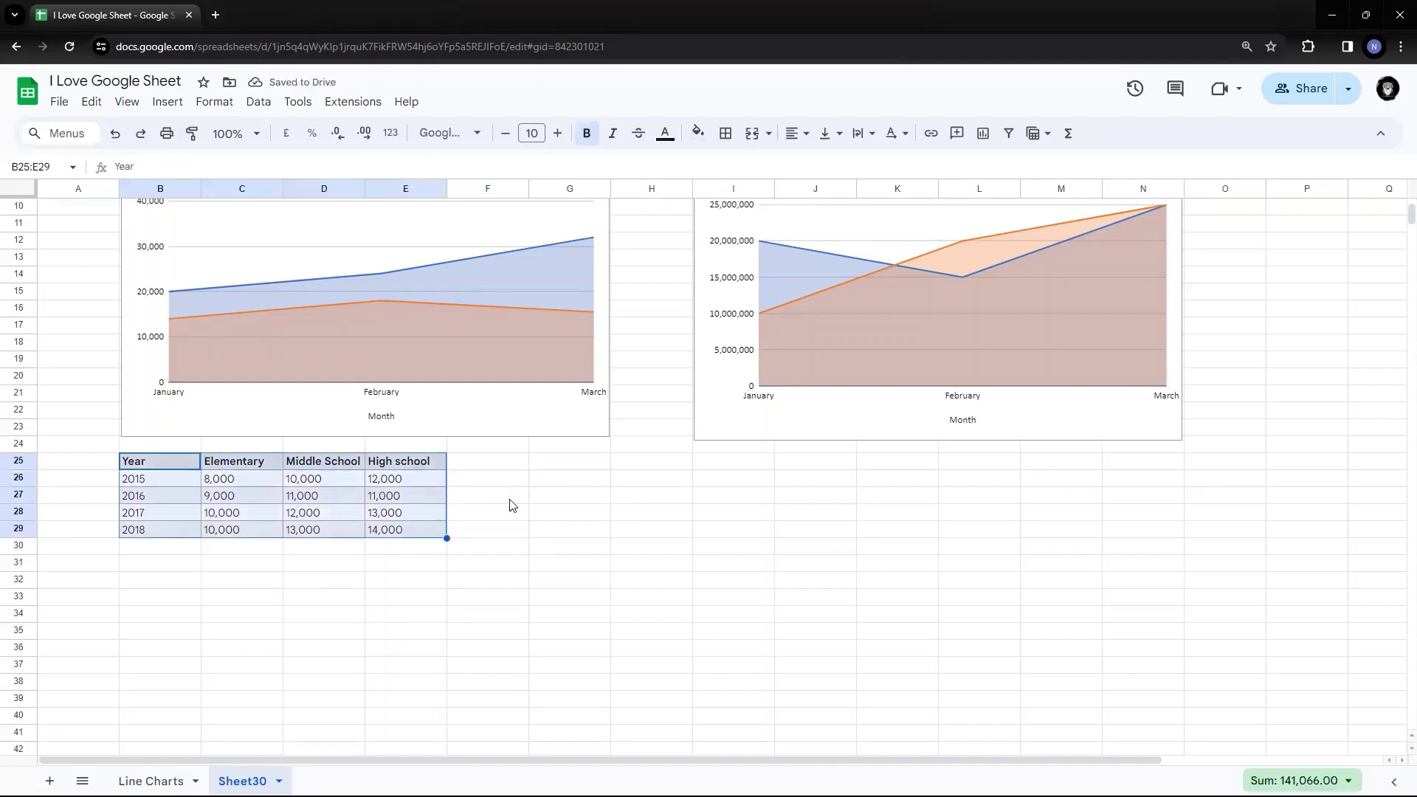
Insert a stacked area chart from B25:E29 and drag it below the table
{"action": "left_click", "coordinate": [167, 102]}
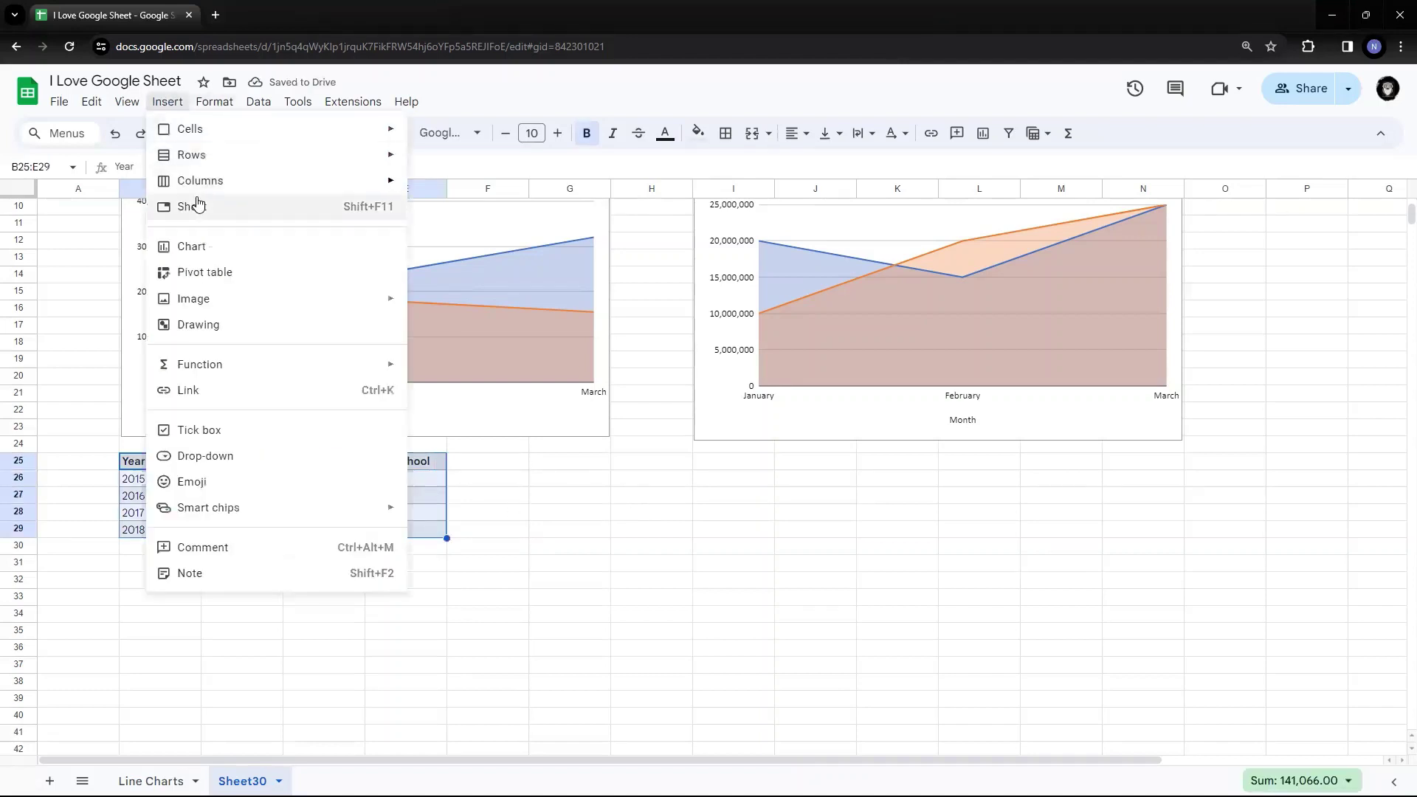
{"action": "left_click", "coordinate": [237, 248]}
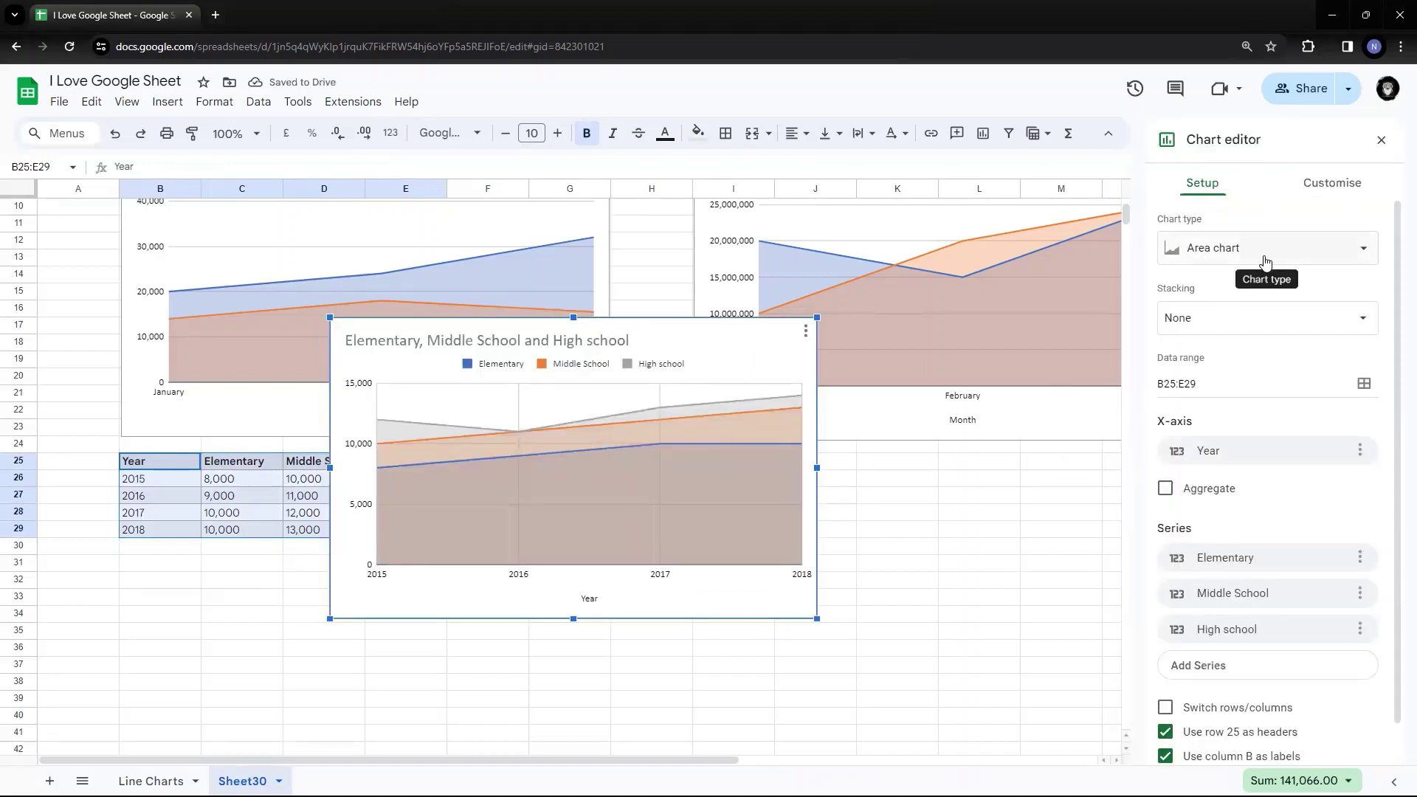
{"action": "left_click", "coordinate": [1264, 259]}
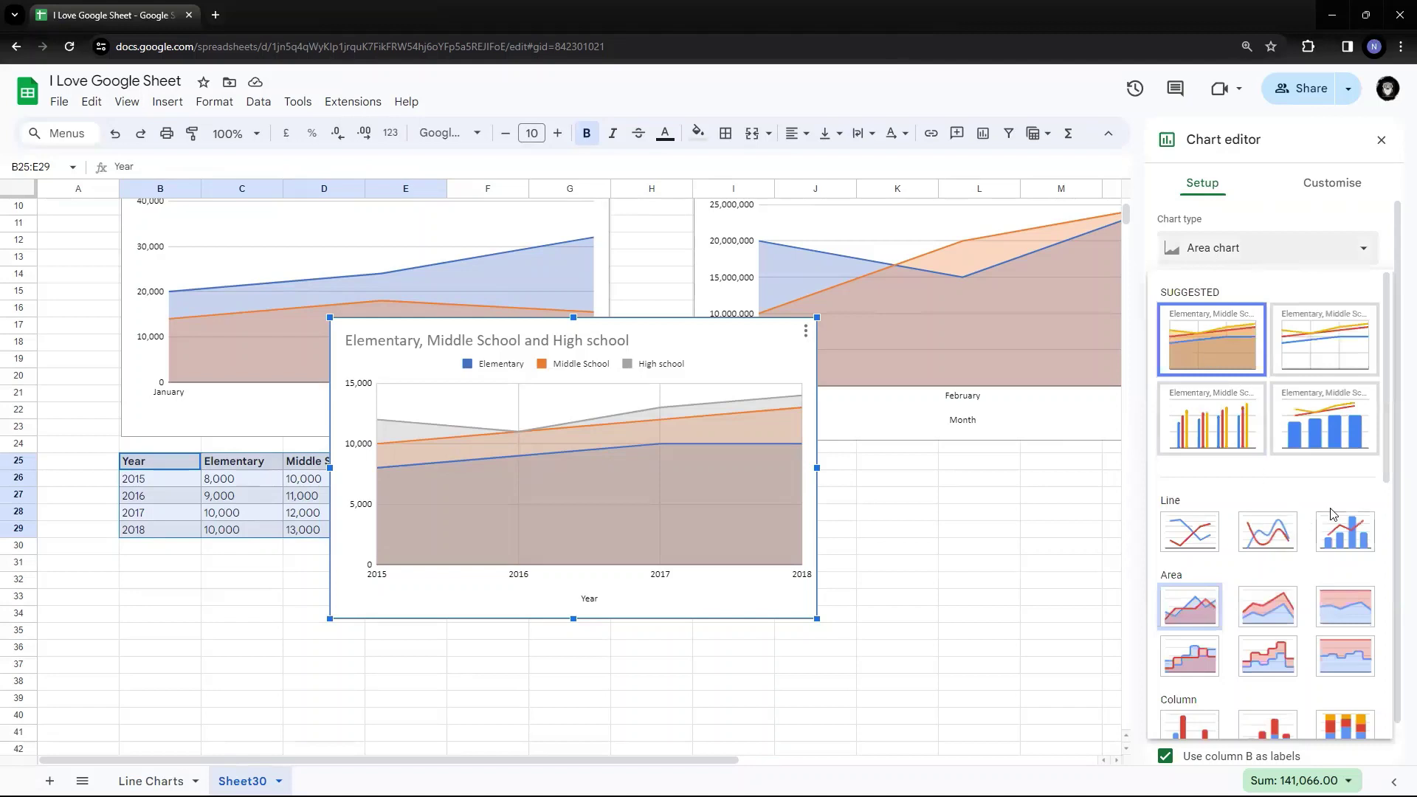
{"action": "left_click", "coordinate": [1268, 619]}
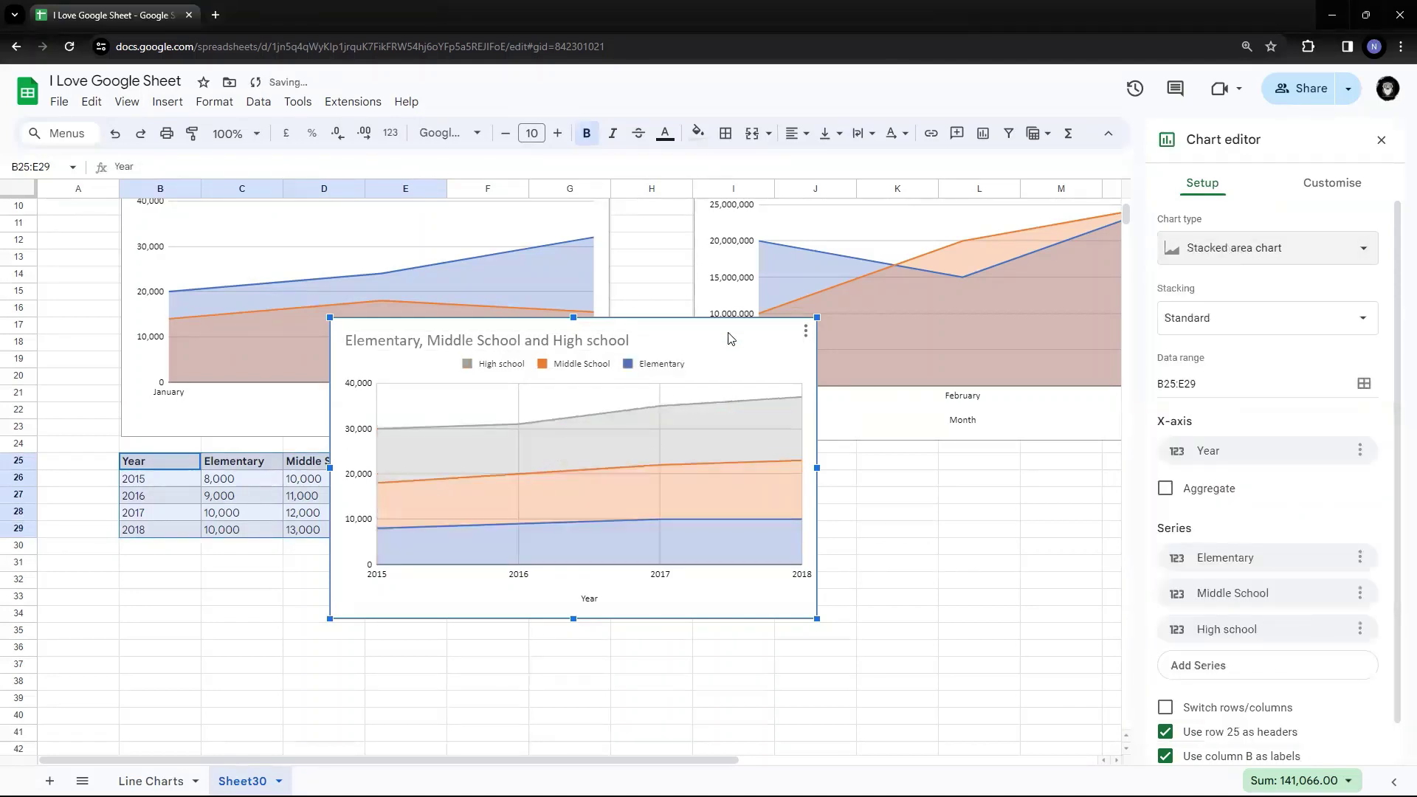
{"action": "left_click_drag", "start_coordinate": [729, 338], "coordinate": [504, 569]}
Scroll down the sheet below the stacked area chart
{"action": "scroll", "coordinate": [874, 399], "scroll_direction": "down", "scroll_amount": 3}
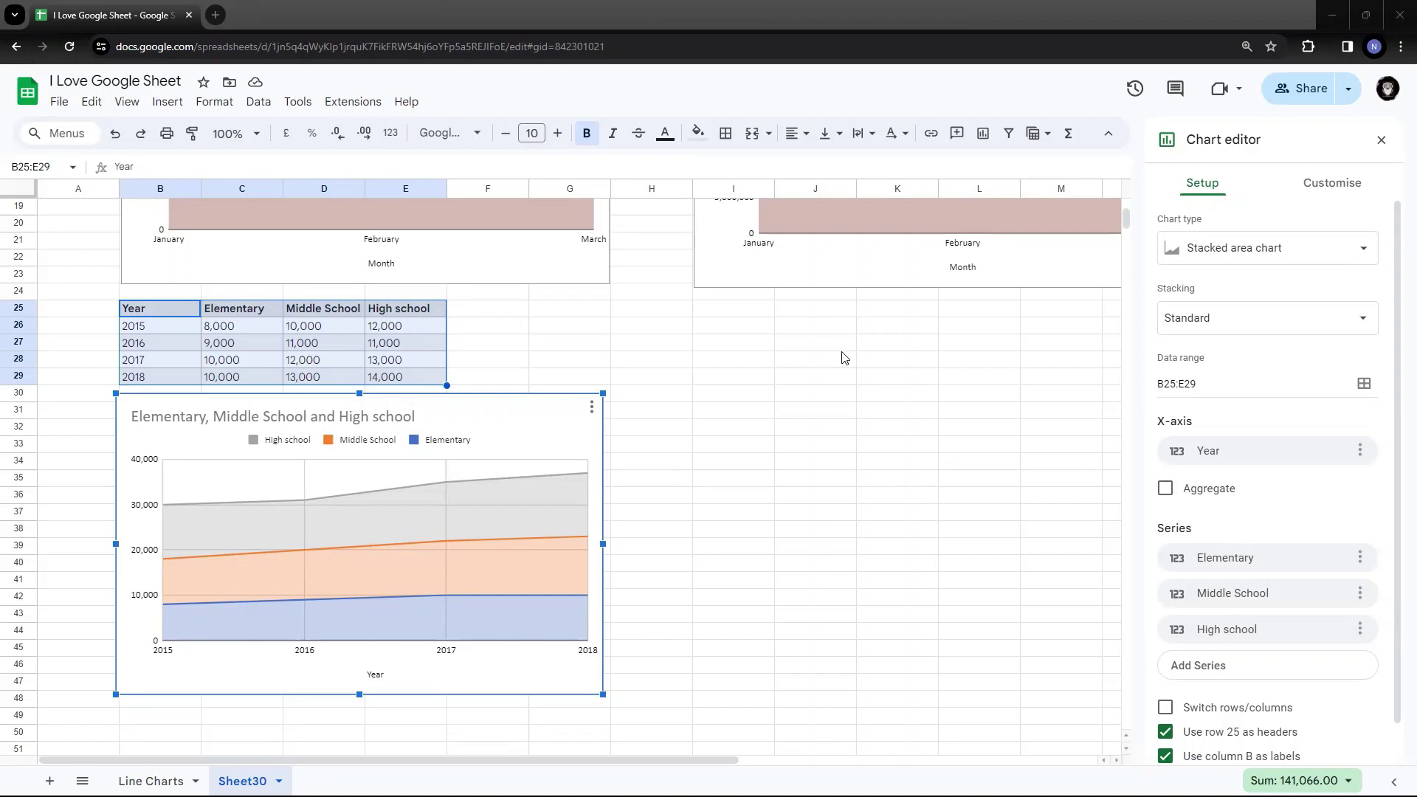
Paste the expense table at I25 and replace every $ sign with nothing
{"action": "left_click", "coordinate": [731, 316]}
{"action": "type", "text": "Month\tGas\tRent\tFood\tUtilities January\t100\t$600\t$300\t$500.00 February\t150\t$600\t$250\t$700.00 March\t100\t$600\t$450\t$400.00"}
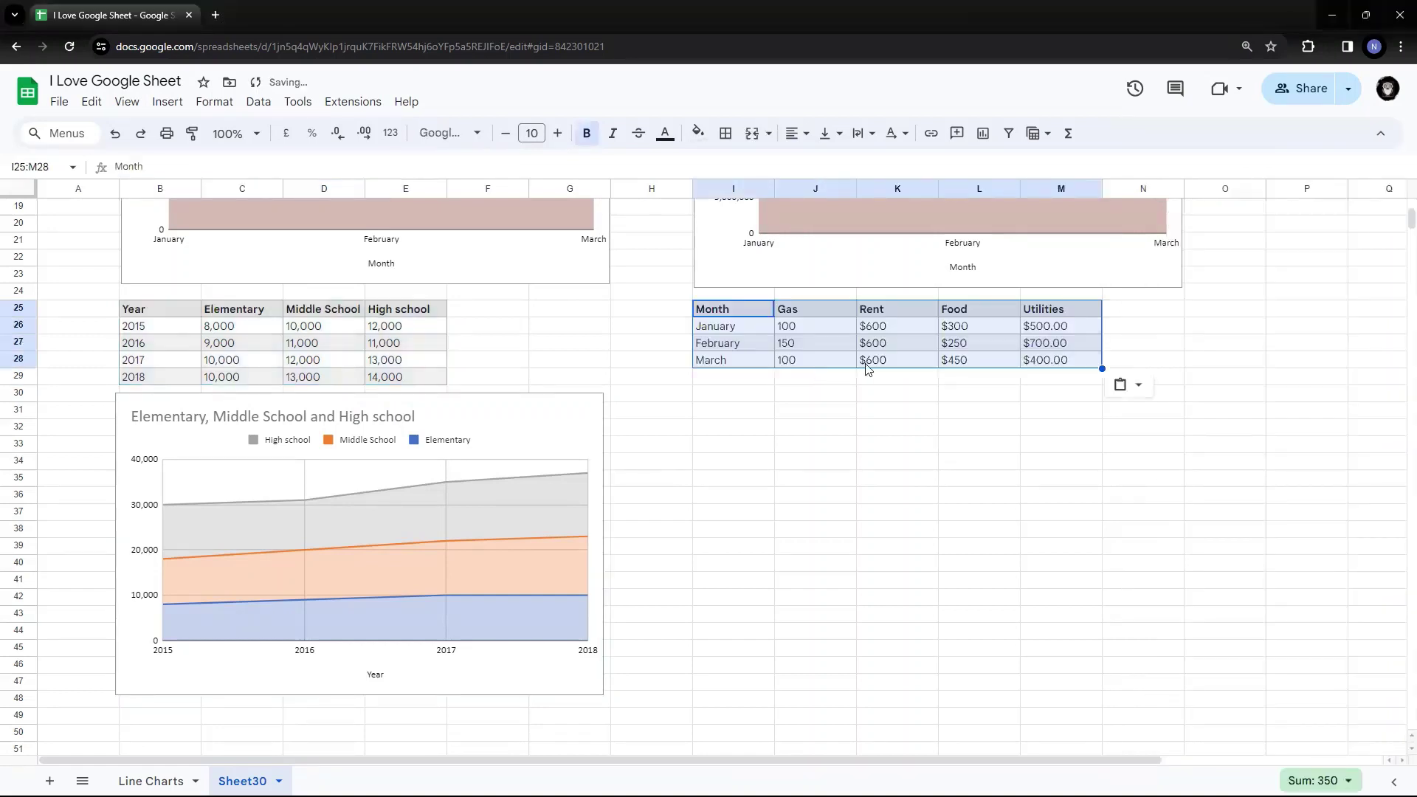
{"action": "key", "text": "ctrl+f"}
{"action": "type", "text": "#"}
{"action": "key", "text": "BackSpace"}
{"action": "type", "text": "$"}
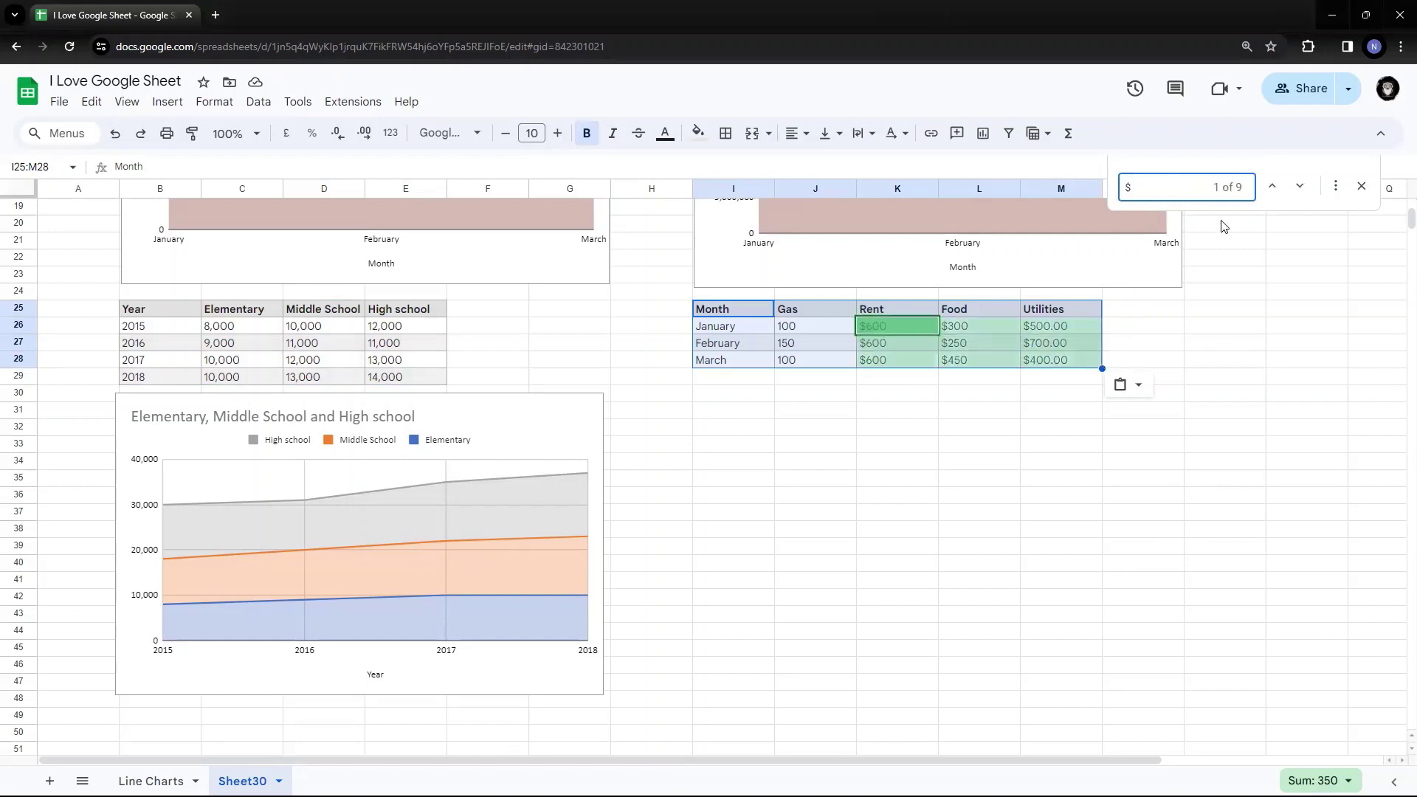
{"action": "left_click", "coordinate": [1335, 185]}
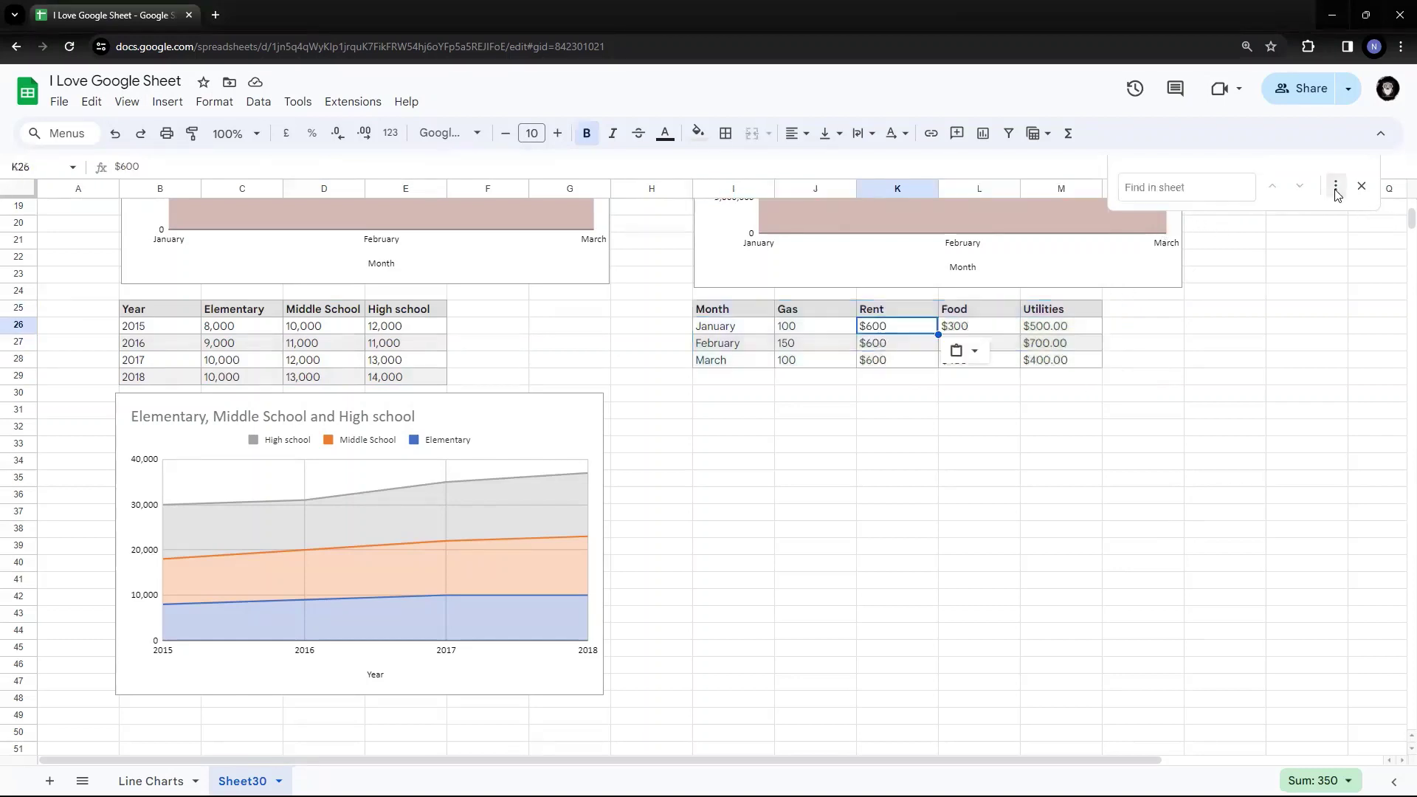
{"action": "left_click", "coordinate": [804, 609]}
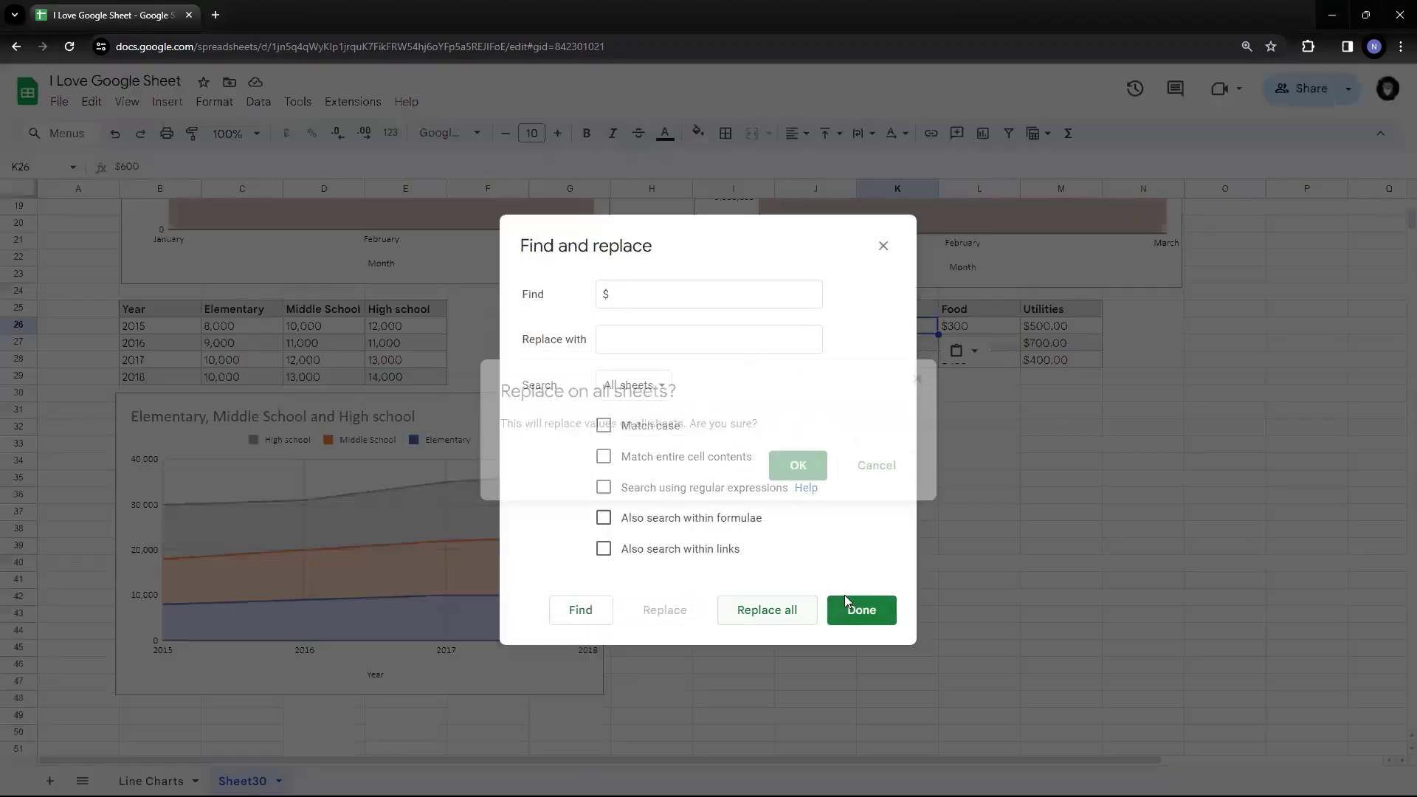
{"action": "left_click", "coordinate": [803, 476]}
{"action": "left_click", "coordinate": [868, 602]}
Confirm the January values (Gas 100, Rent 600, Utilities 500) are plain, then select I25:M28
{"action": "left_click", "coordinate": [1157, 413]}
{"action": "left_click", "coordinate": [785, 327]}
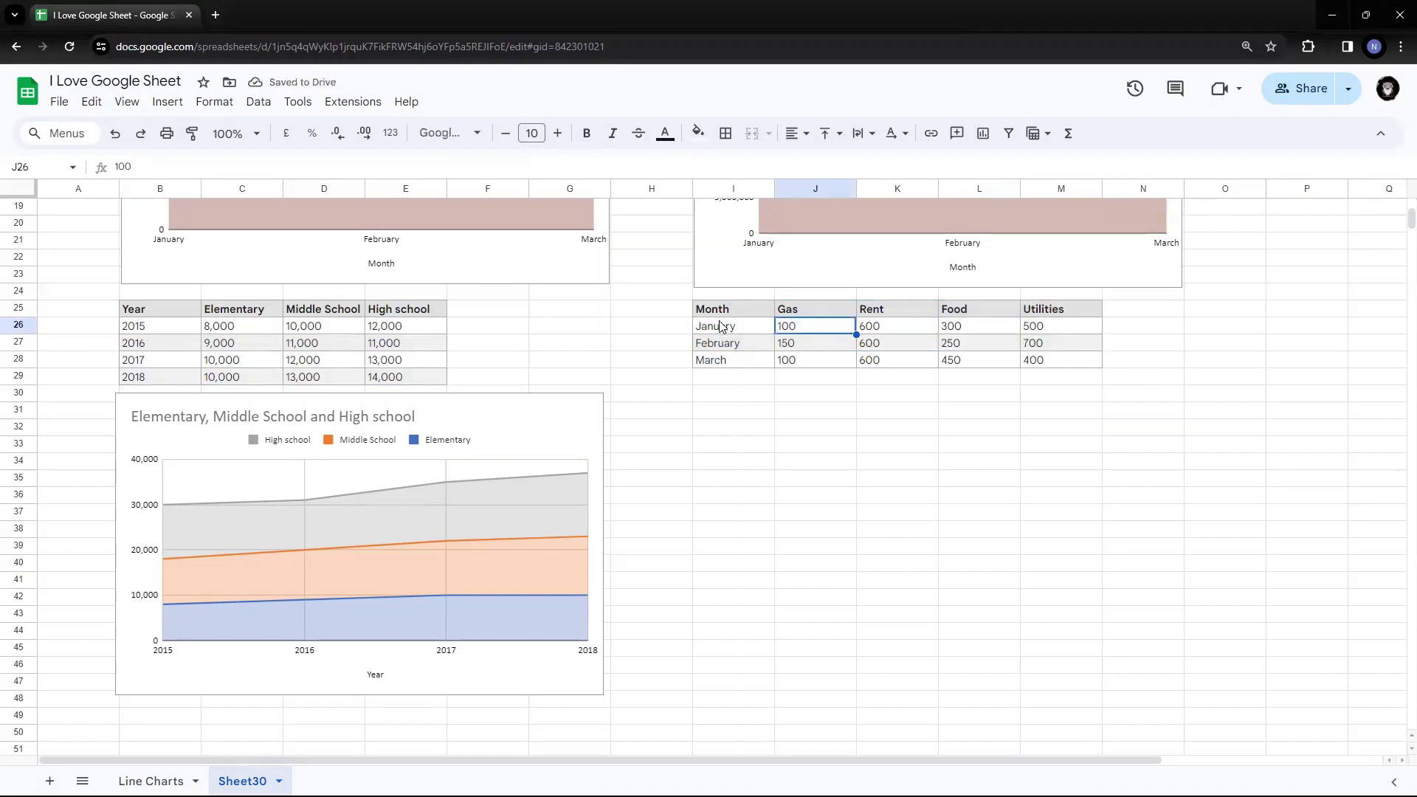
{"action": "left_click", "coordinate": [727, 327]}
{"action": "left_click", "coordinate": [786, 332]}
{"action": "left_click", "coordinate": [882, 333]}
{"action": "left_click", "coordinate": [971, 334]}
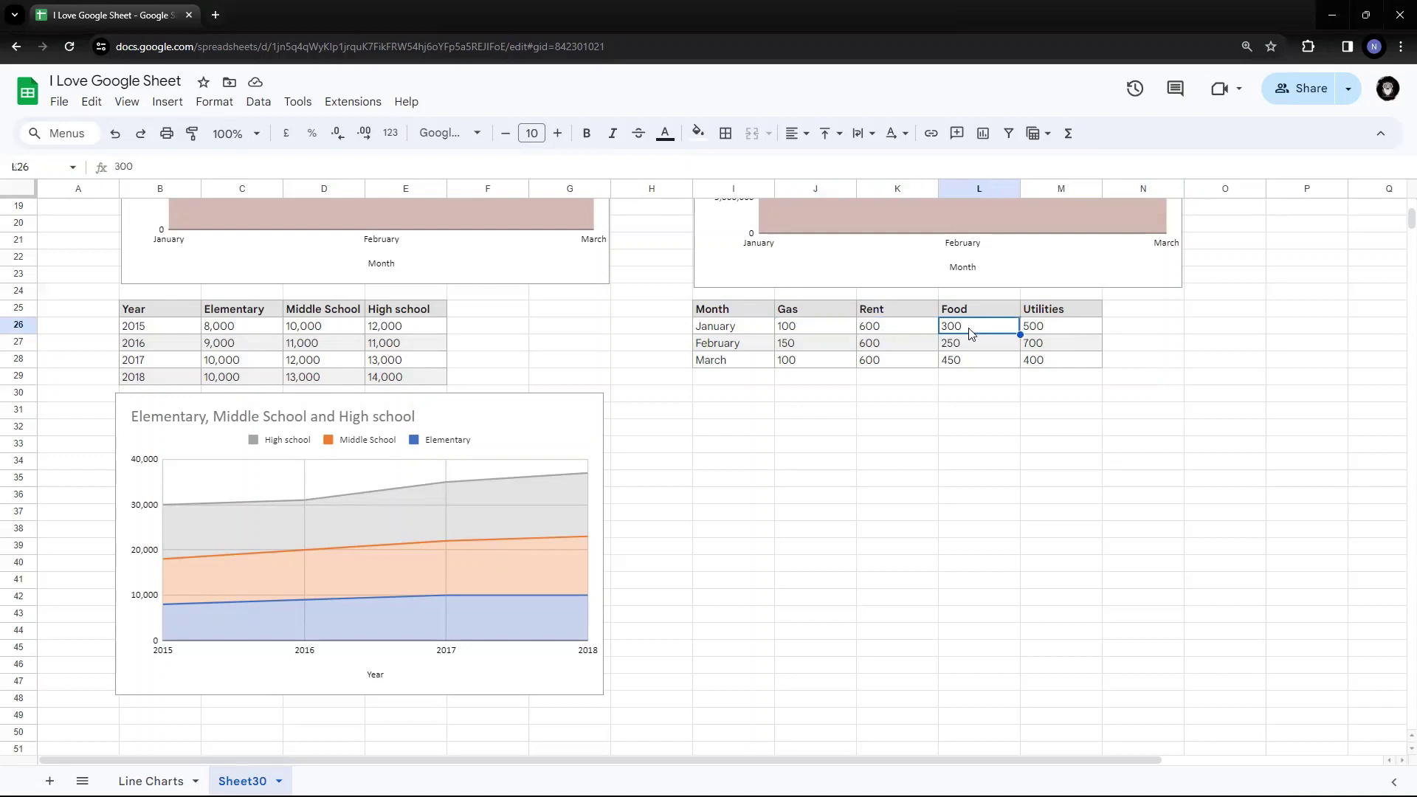
{"action": "left_click", "coordinate": [1052, 330]}
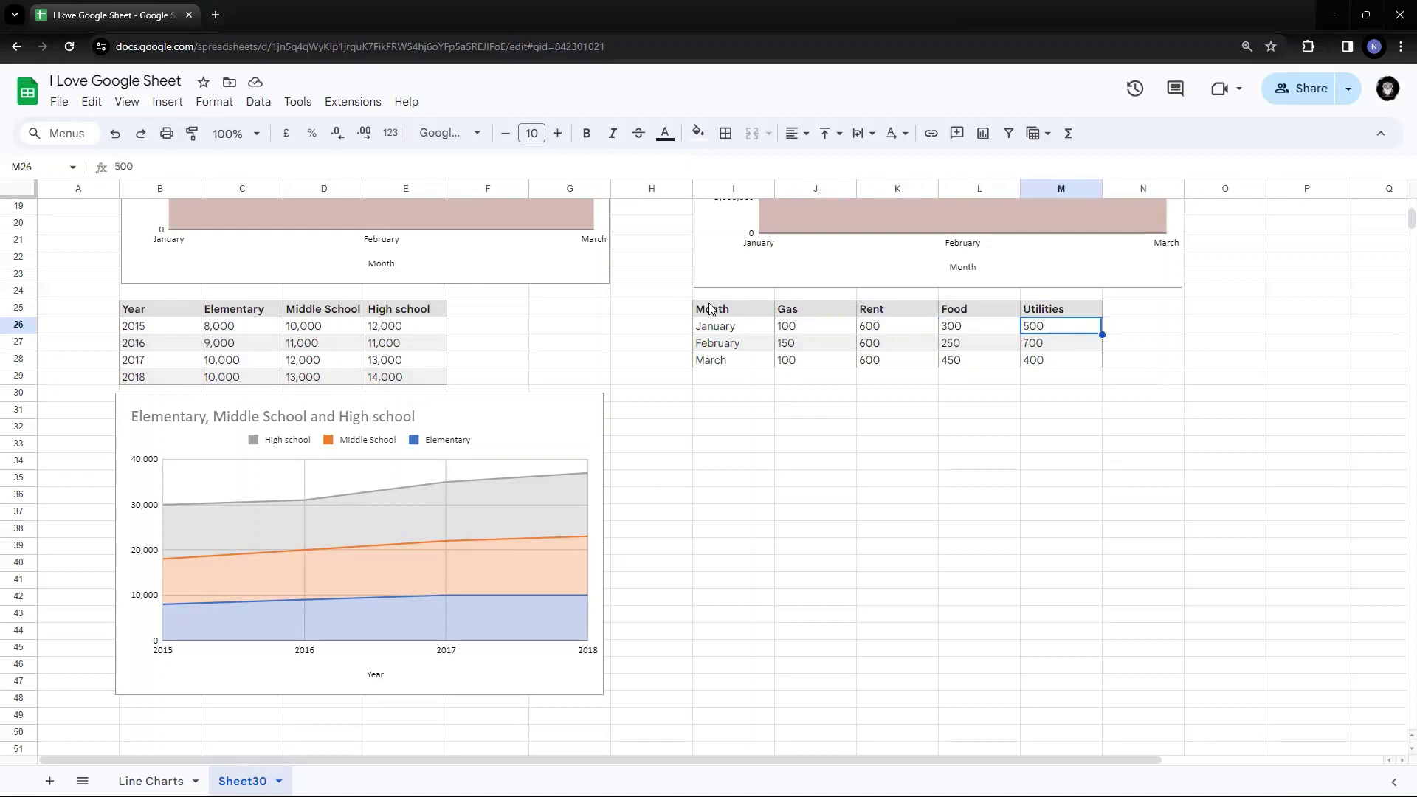
{"action": "left_click_drag", "start_coordinate": [712, 316], "coordinate": [1053, 363]}
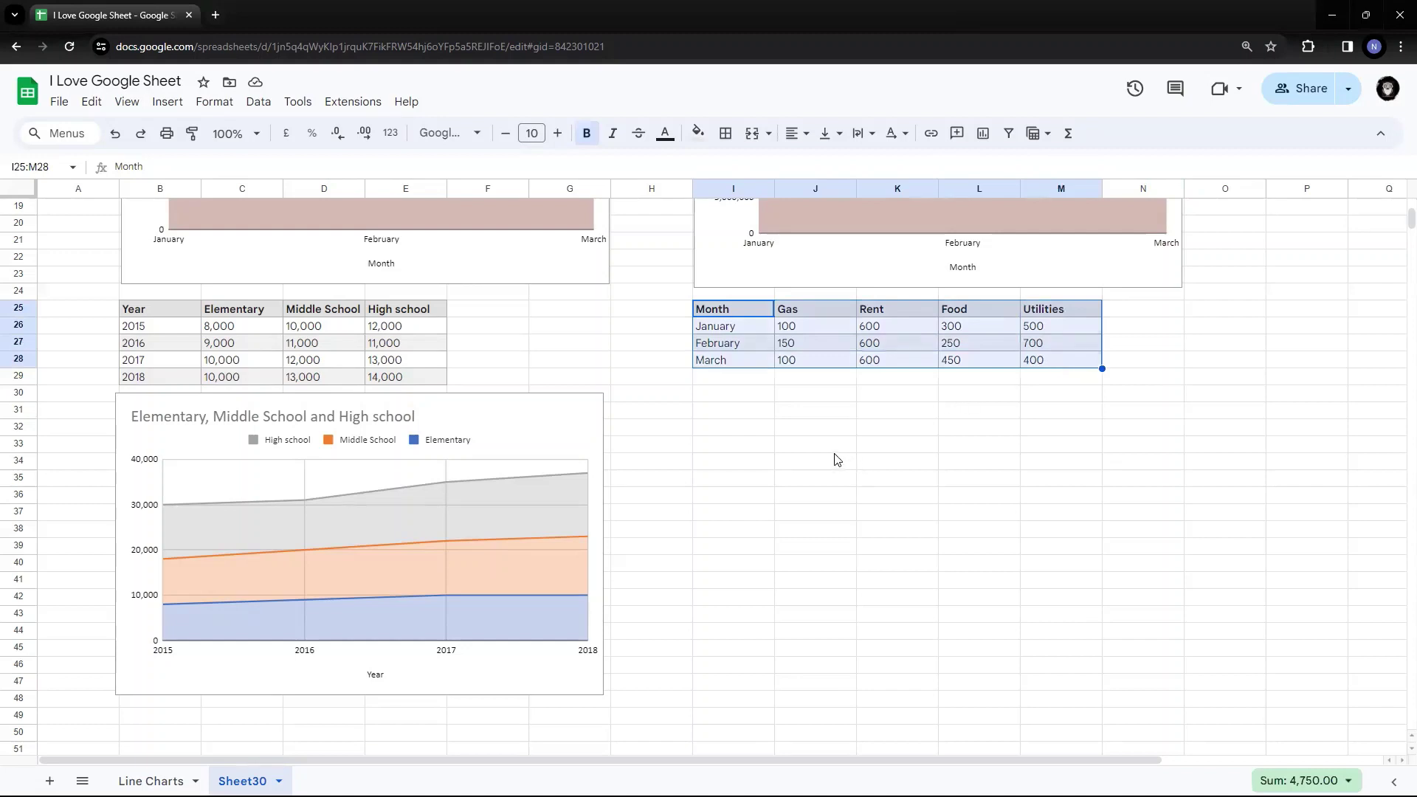
Chart the Gas, Rent, Food and Utilities expense table as a 100% stacked area chart below I25:M28
{"action": "left_click", "coordinate": [209, 104]}
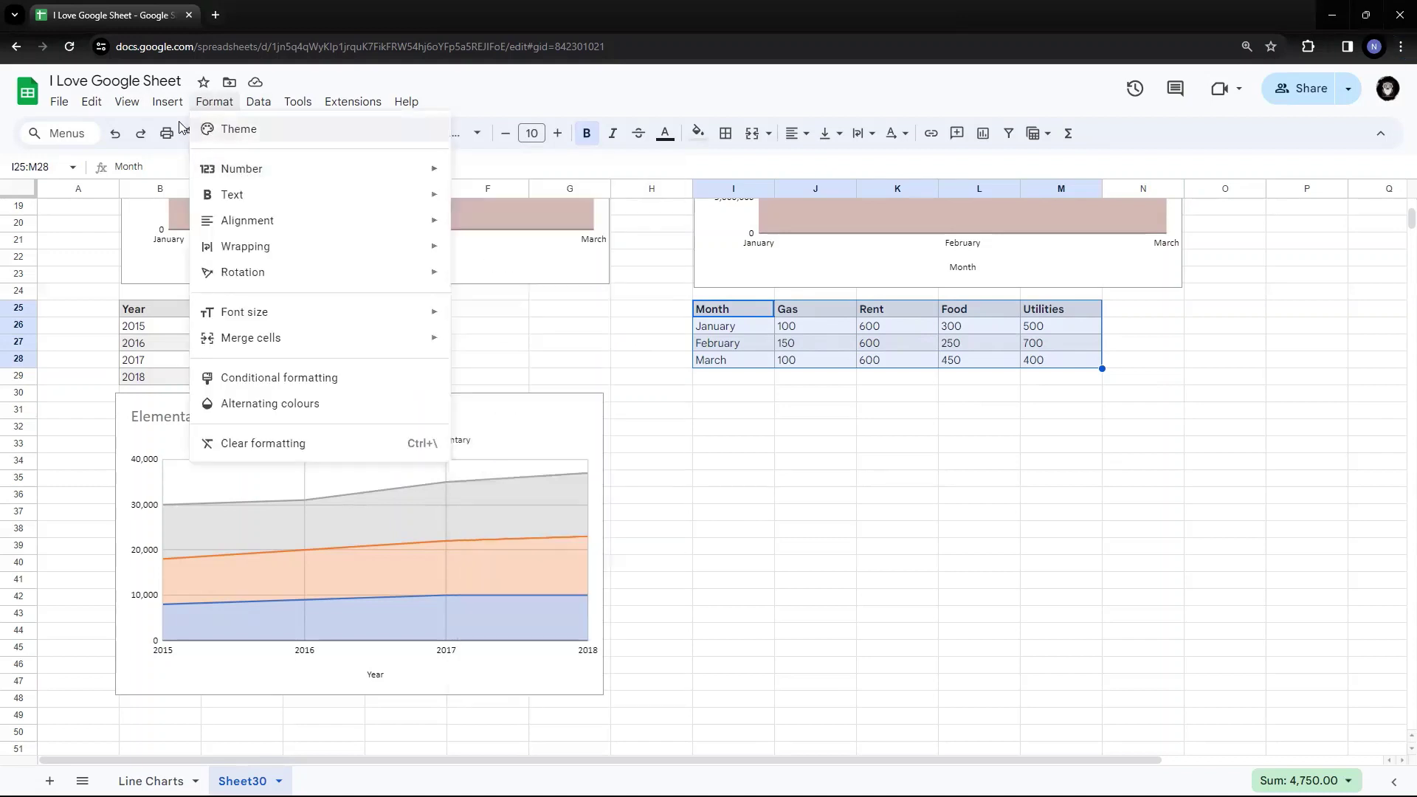
{"action": "mouse_move", "coordinate": [169, 101]}
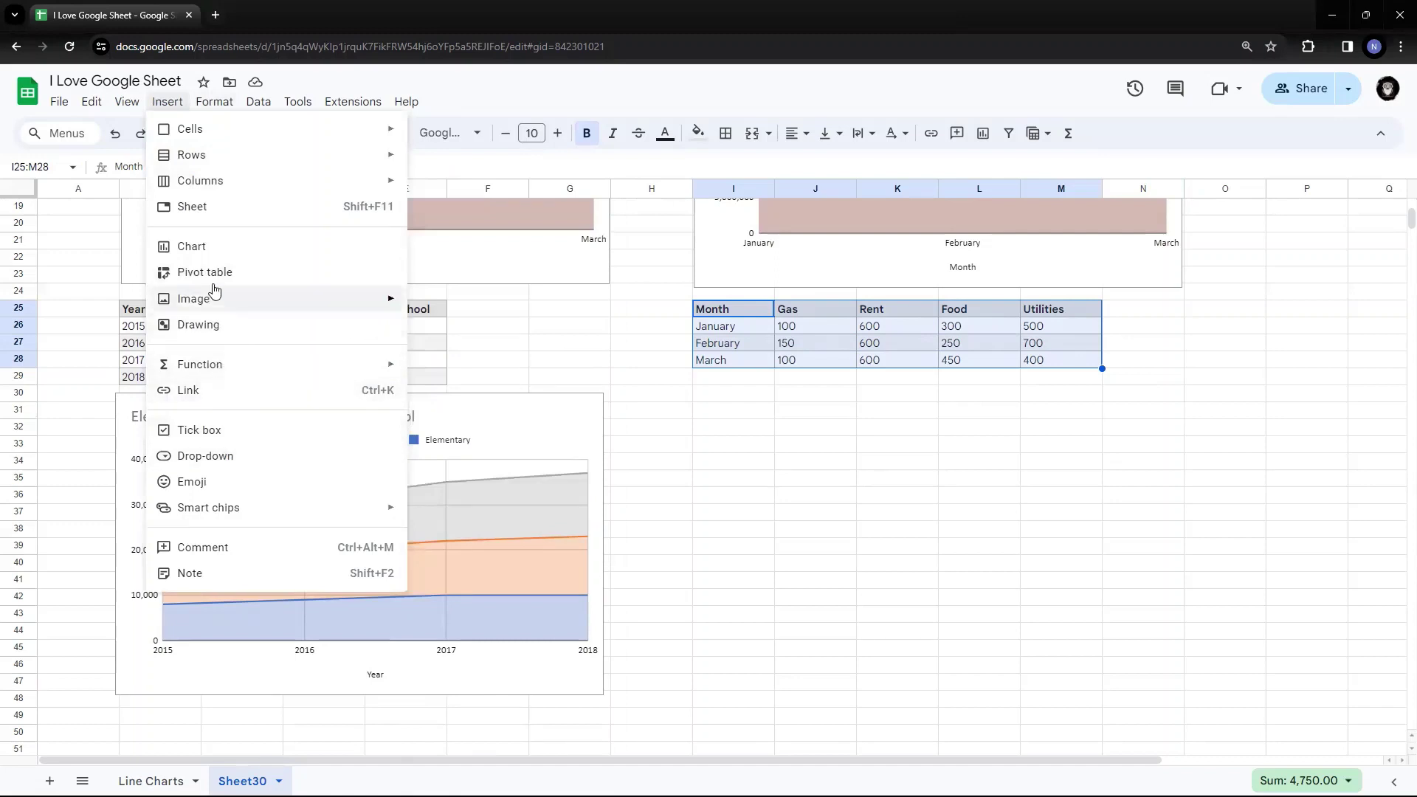
{"action": "key", "text": "Escape"}
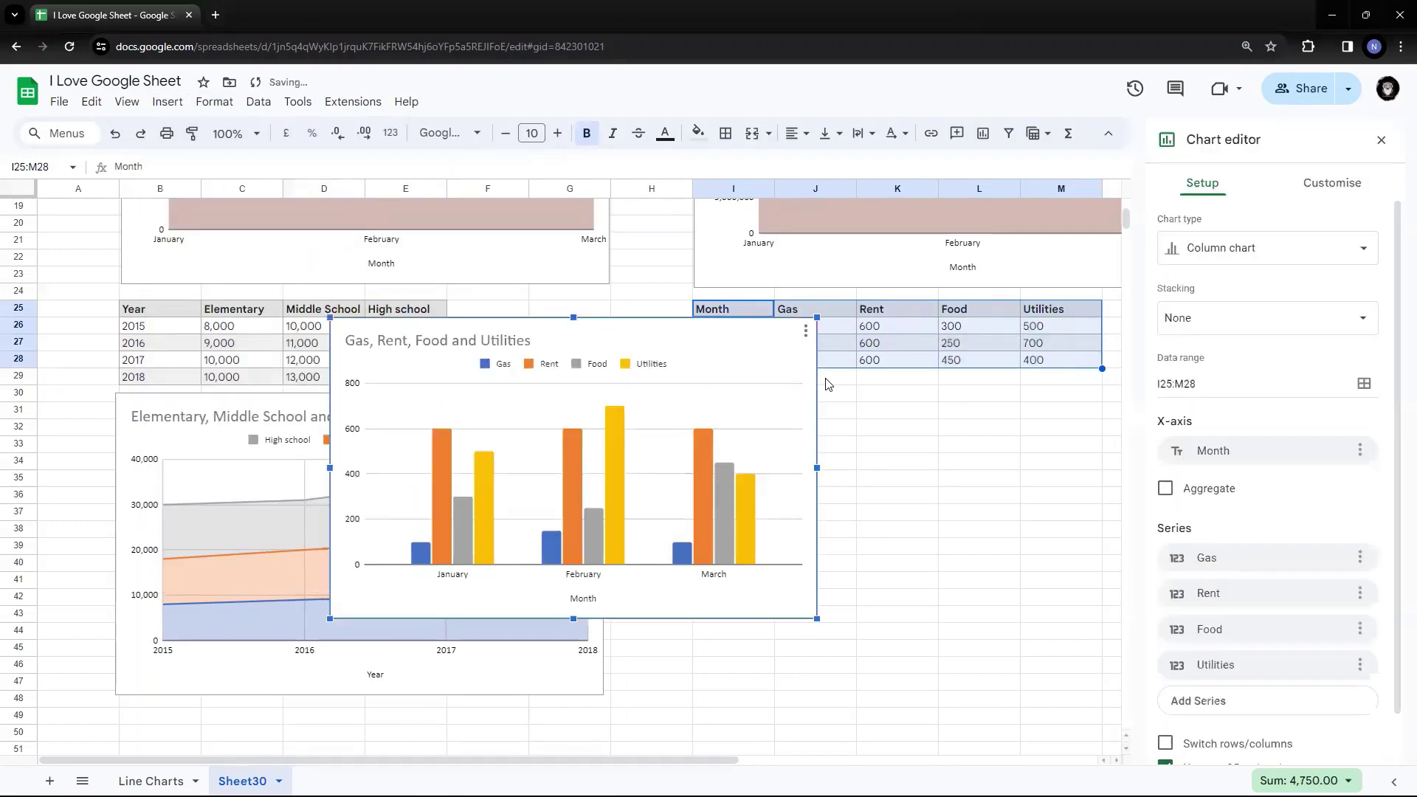
{"action": "left_click", "coordinate": [1298, 254]}
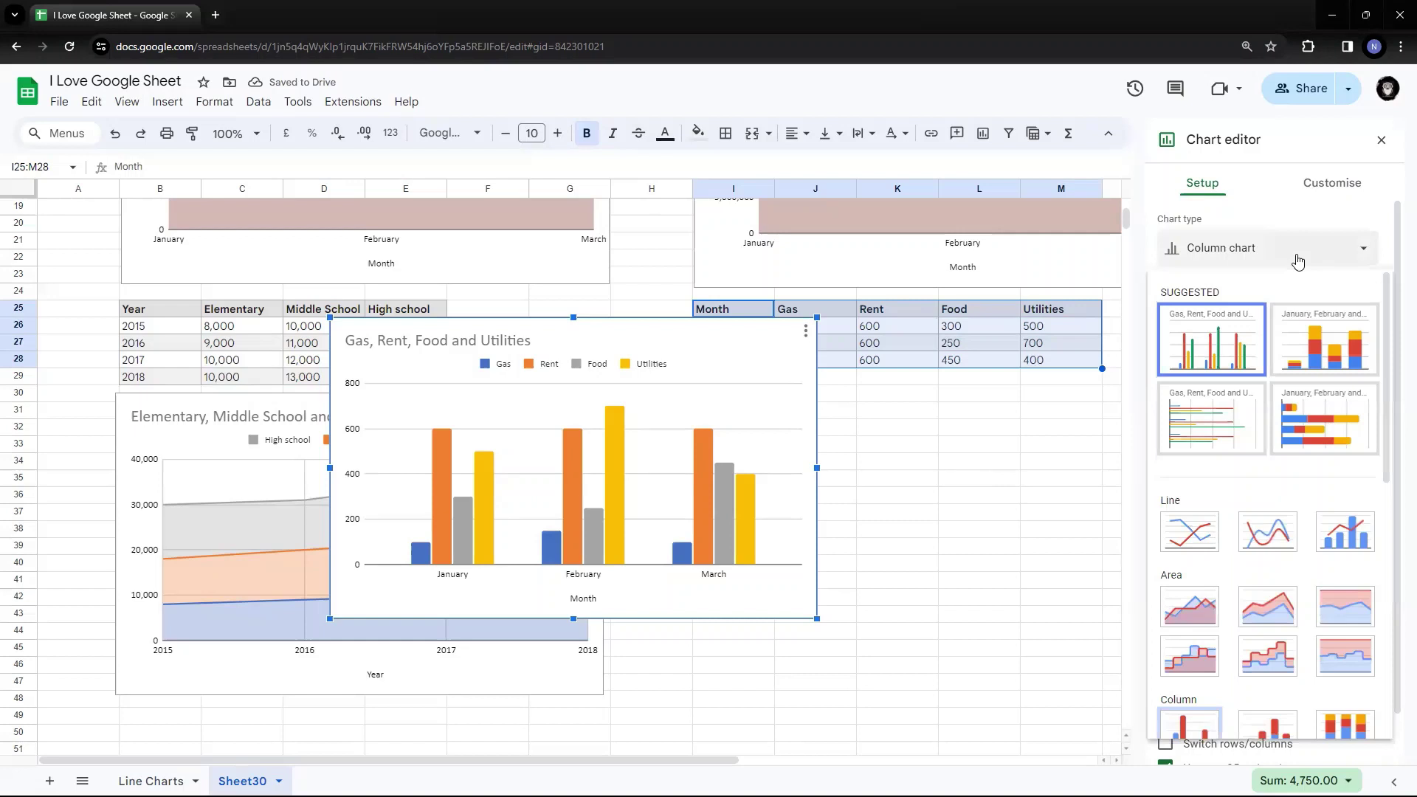
{"action": "left_click", "coordinate": [1338, 616]}
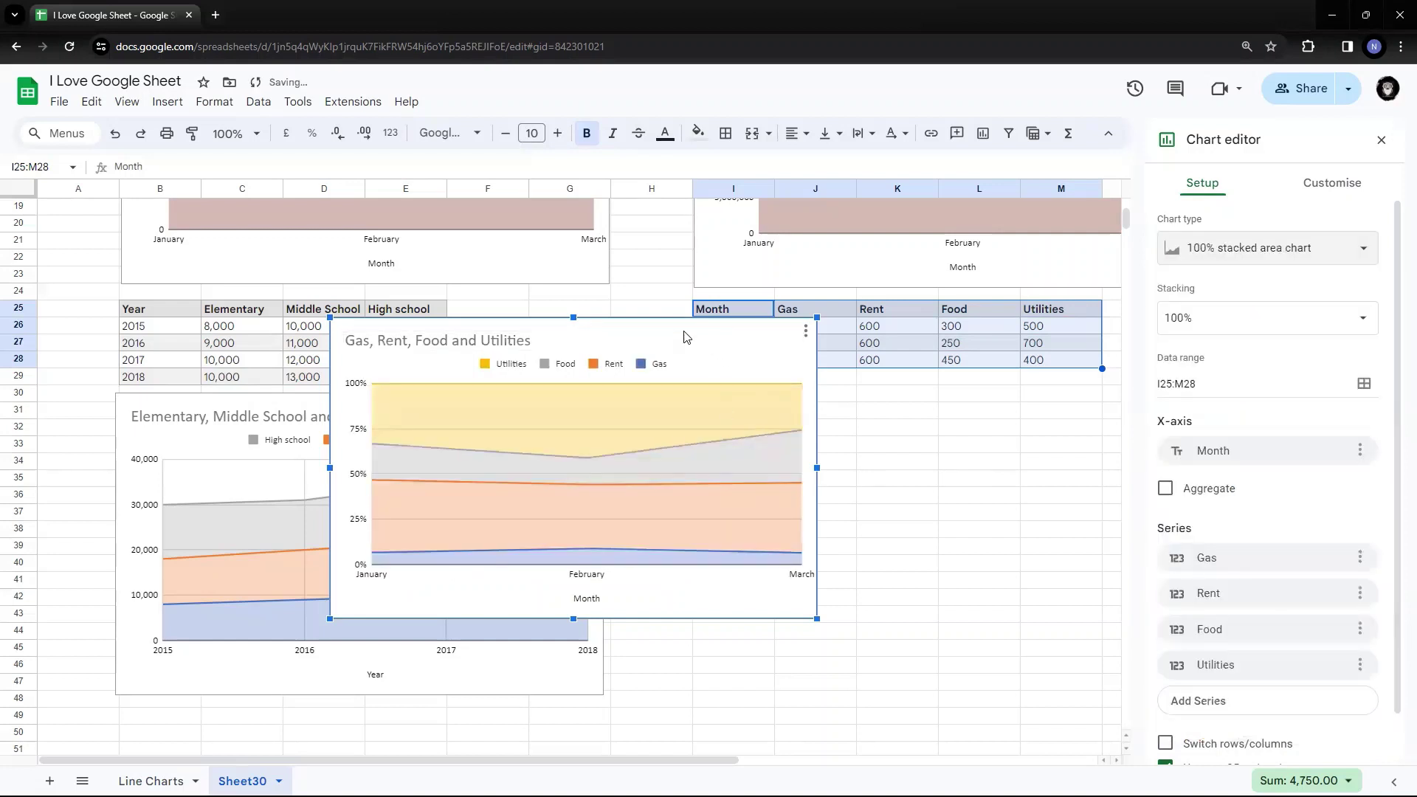
{"action": "left_click_drag", "start_coordinate": [684, 332], "coordinate": [1051, 390]}
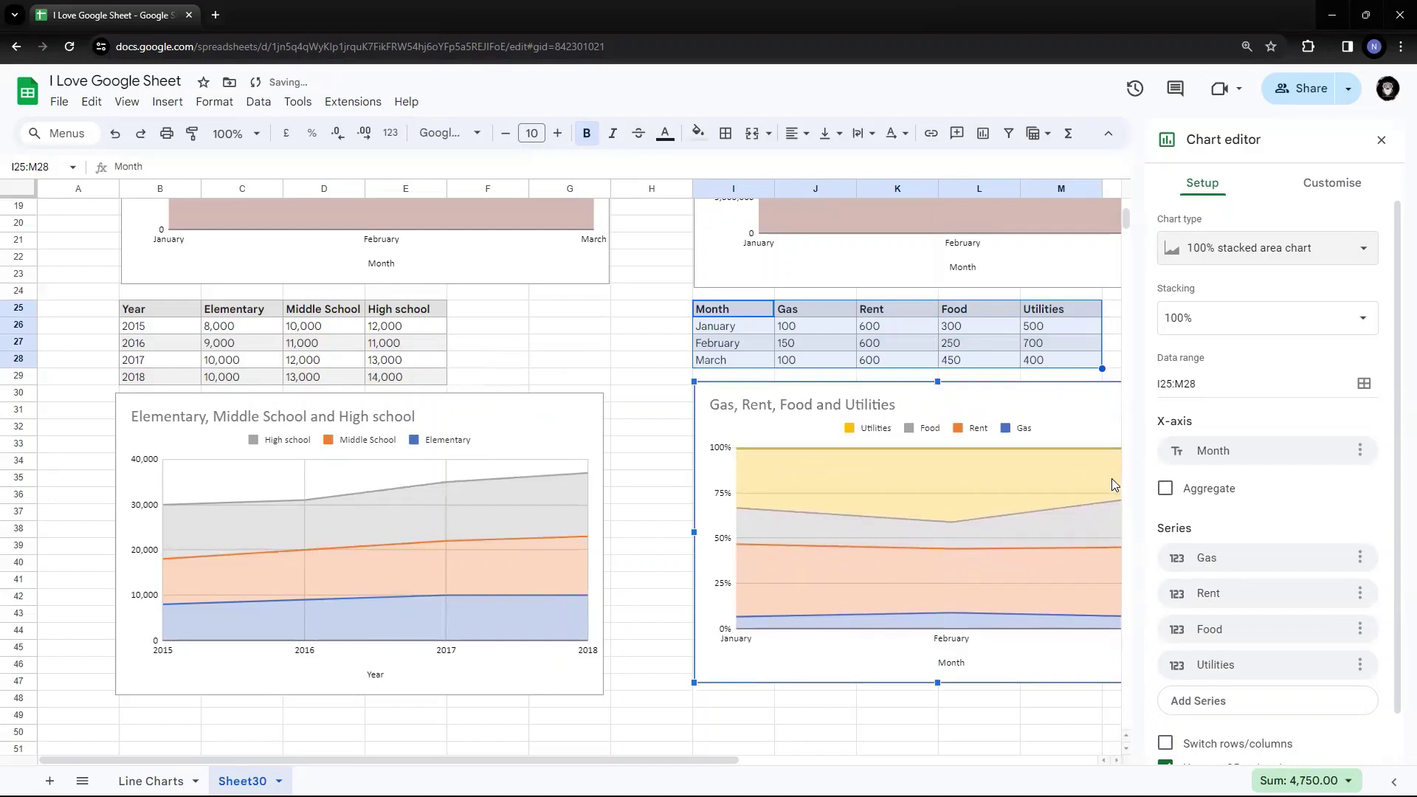
{"action": "left_click", "coordinate": [1381, 140]}
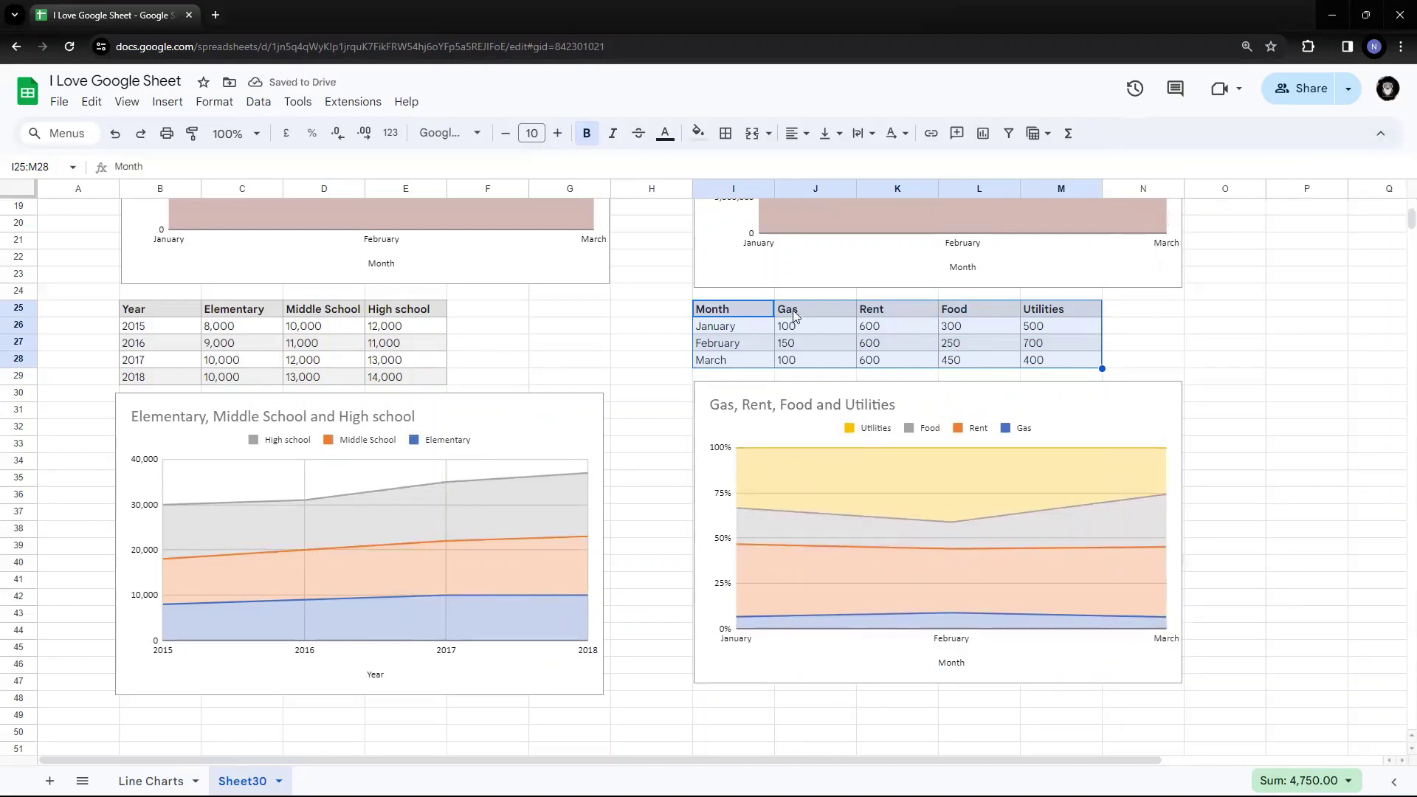
Enter =SUM(J26:M26) in N26 to total January's expenses
{"action": "left_click", "coordinate": [771, 328]}
{"action": "left_click_drag", "start_coordinate": [749, 330], "coordinate": [1076, 331]}
{"action": "left_click", "coordinate": [1124, 330]}
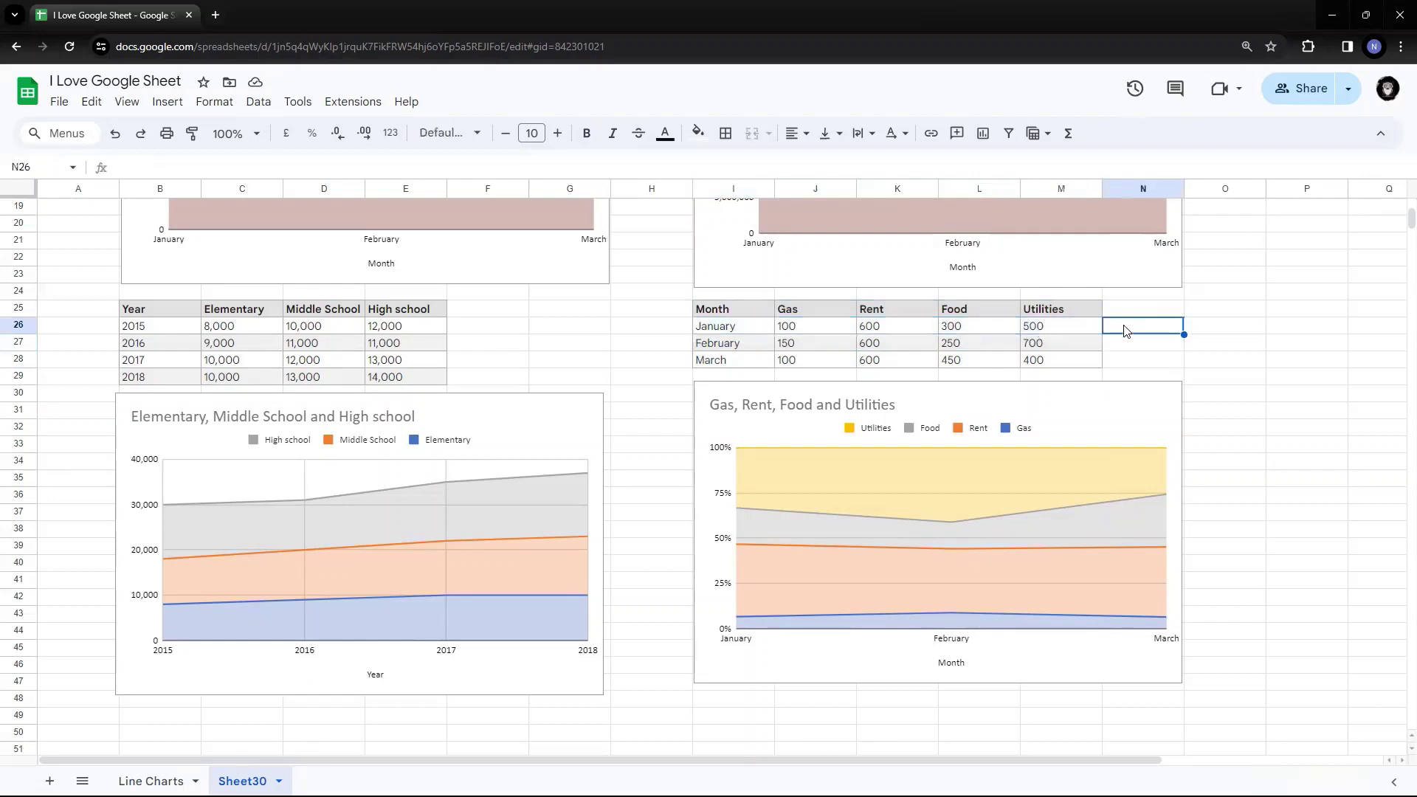
{"action": "type", "text": "=sum"}
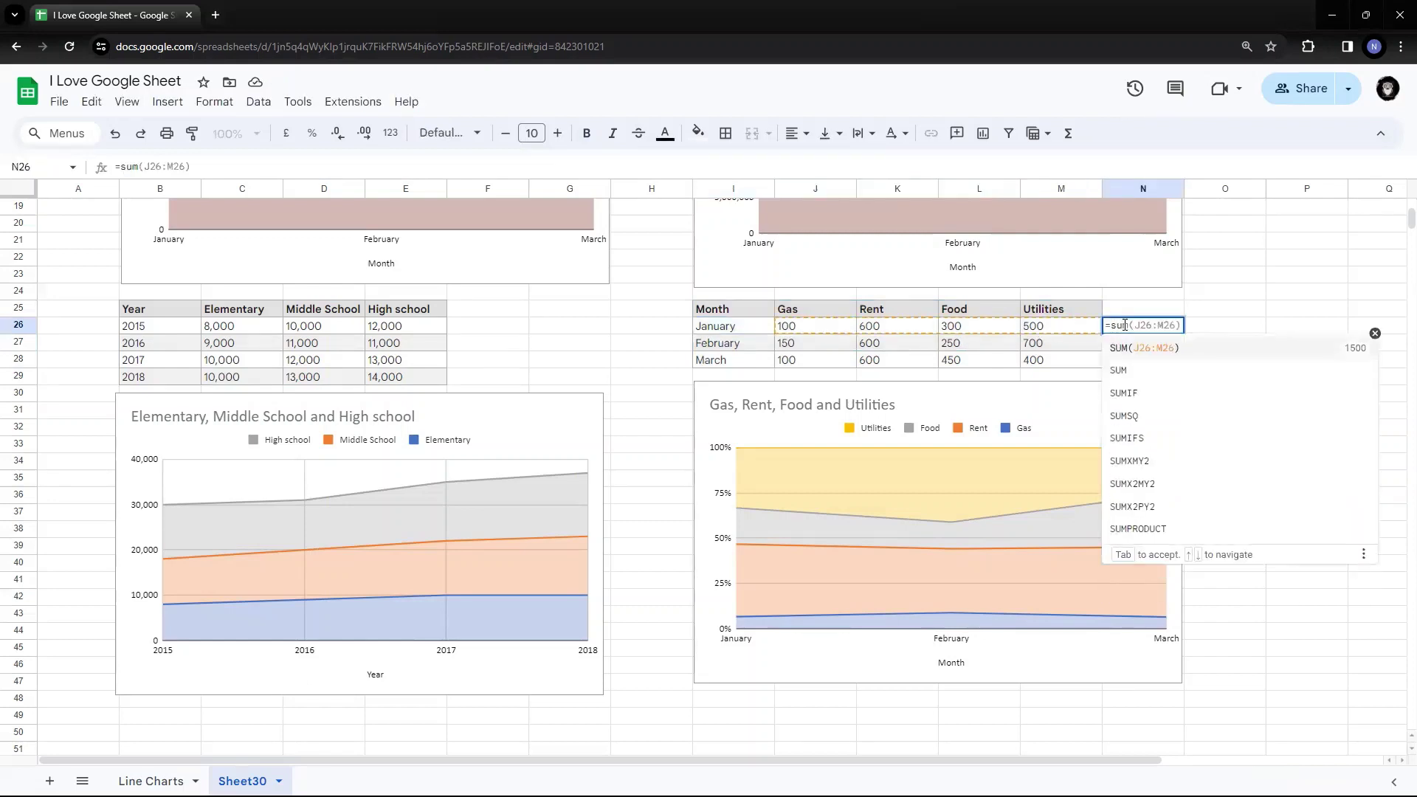
{"action": "key", "text": "Tab"}
{"action": "key", "text": "Return"}
{"action": "key", "text": "Up"}
{"action": "key", "text": "Left"}
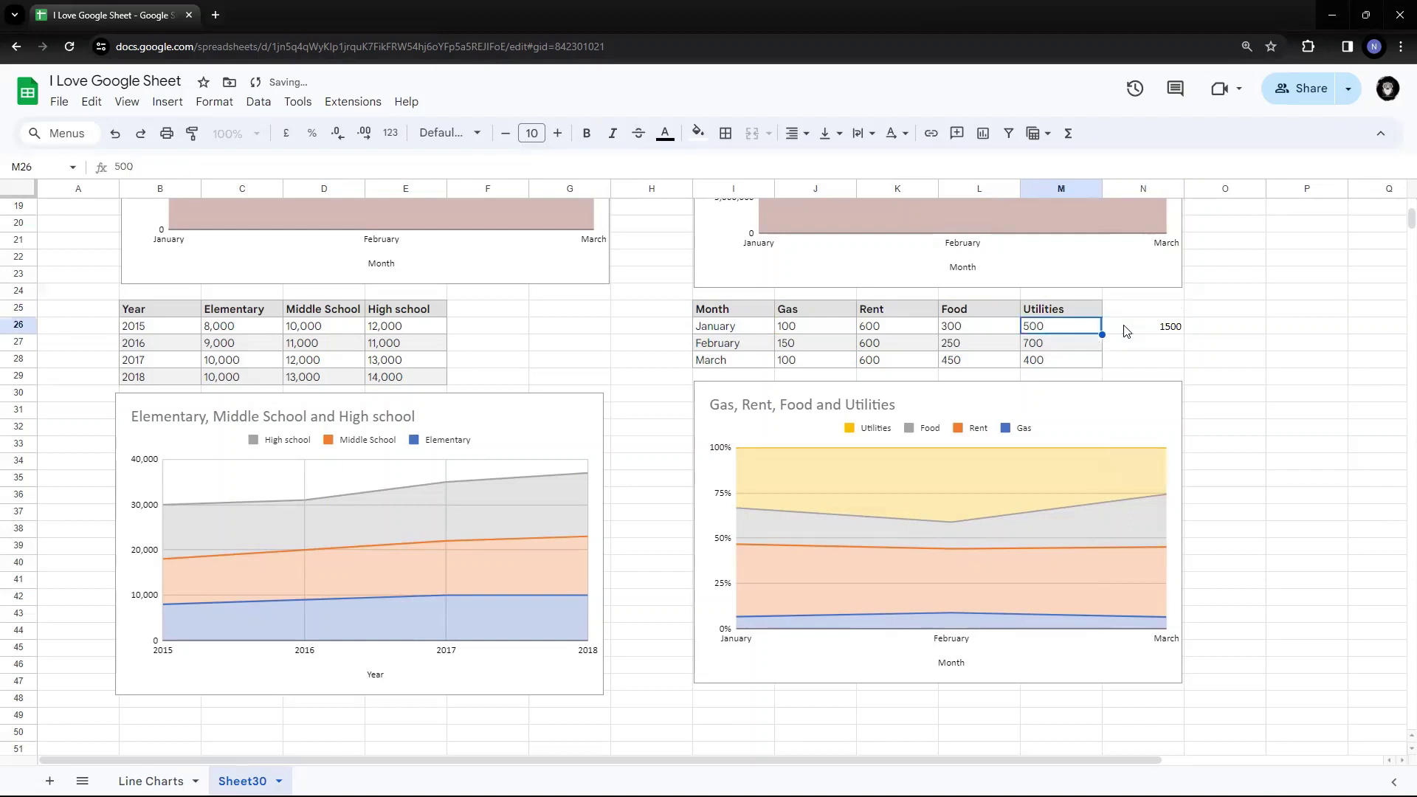
Re-select January's values to verify the 1500 total, ending back on N26
{"action": "key", "text": "Left"}
{"action": "key", "text": "Left"}
{"action": "key", "text": "Left"}
{"action": "key", "text": "shift+Right"}
{"action": "key", "text": "shift+Right"}
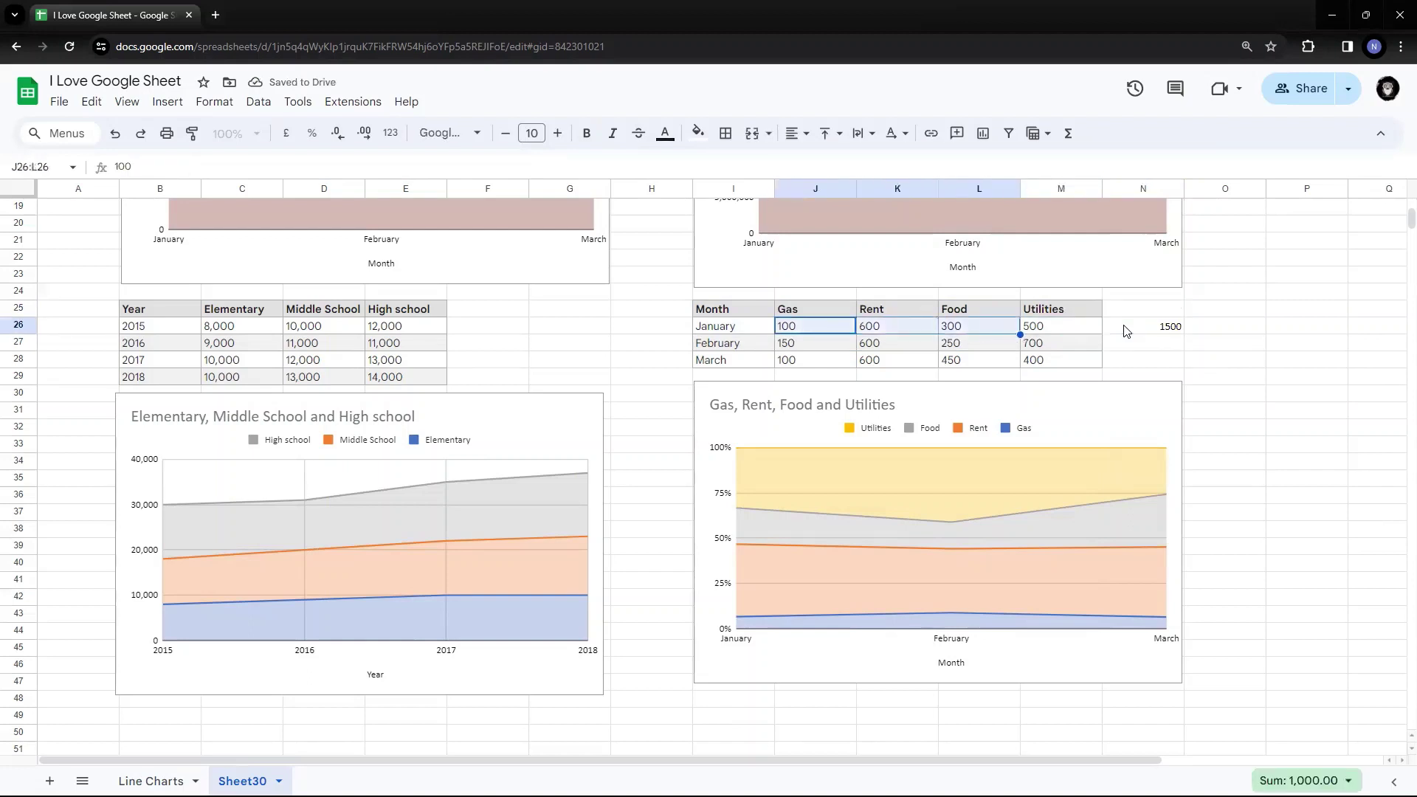
{"action": "key", "text": "shift+Right"}
{"action": "key", "text": "Right"}
{"action": "key", "text": "Right"}
{"action": "key", "text": "Right"}
{"action": "key", "text": "Right"}
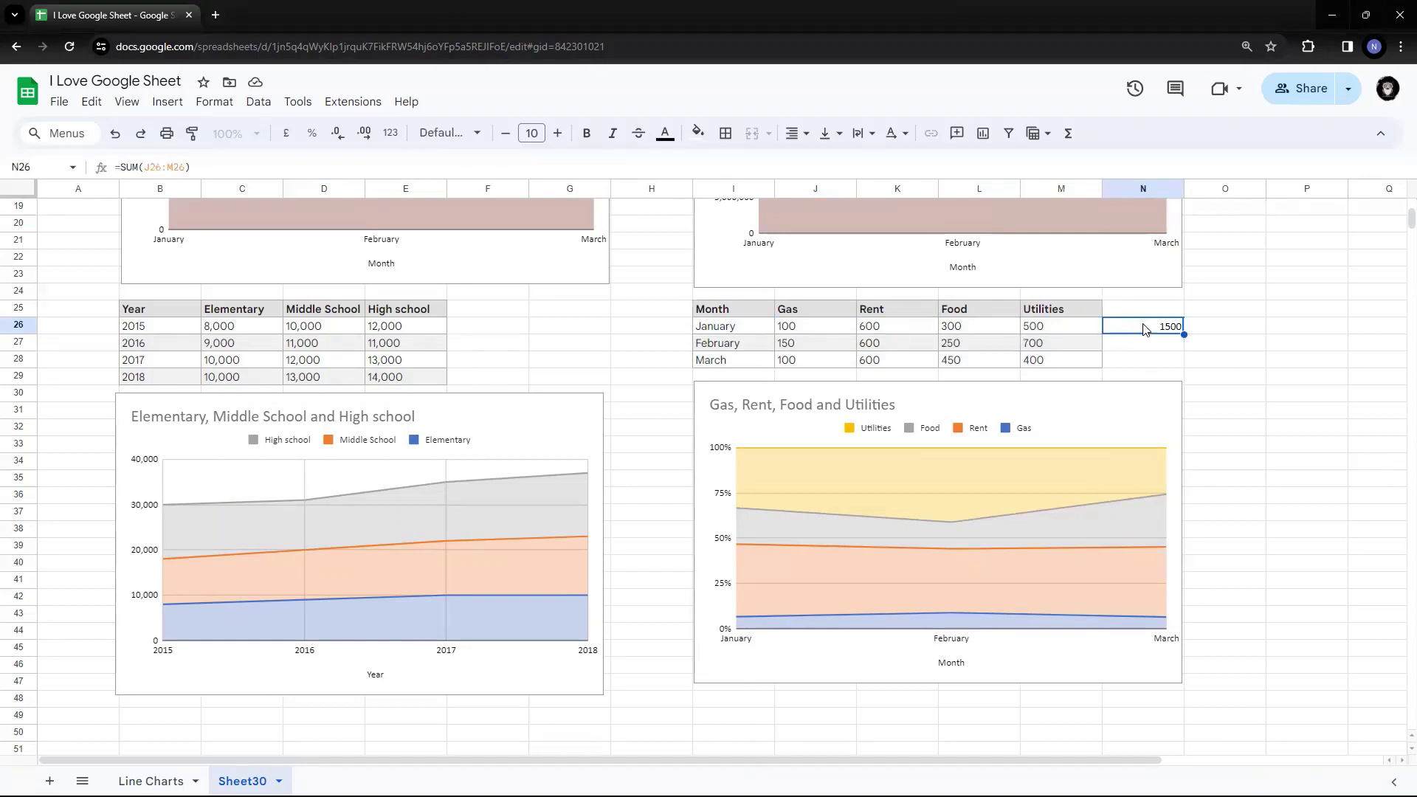
{"action": "left_click", "coordinate": [845, 329]}
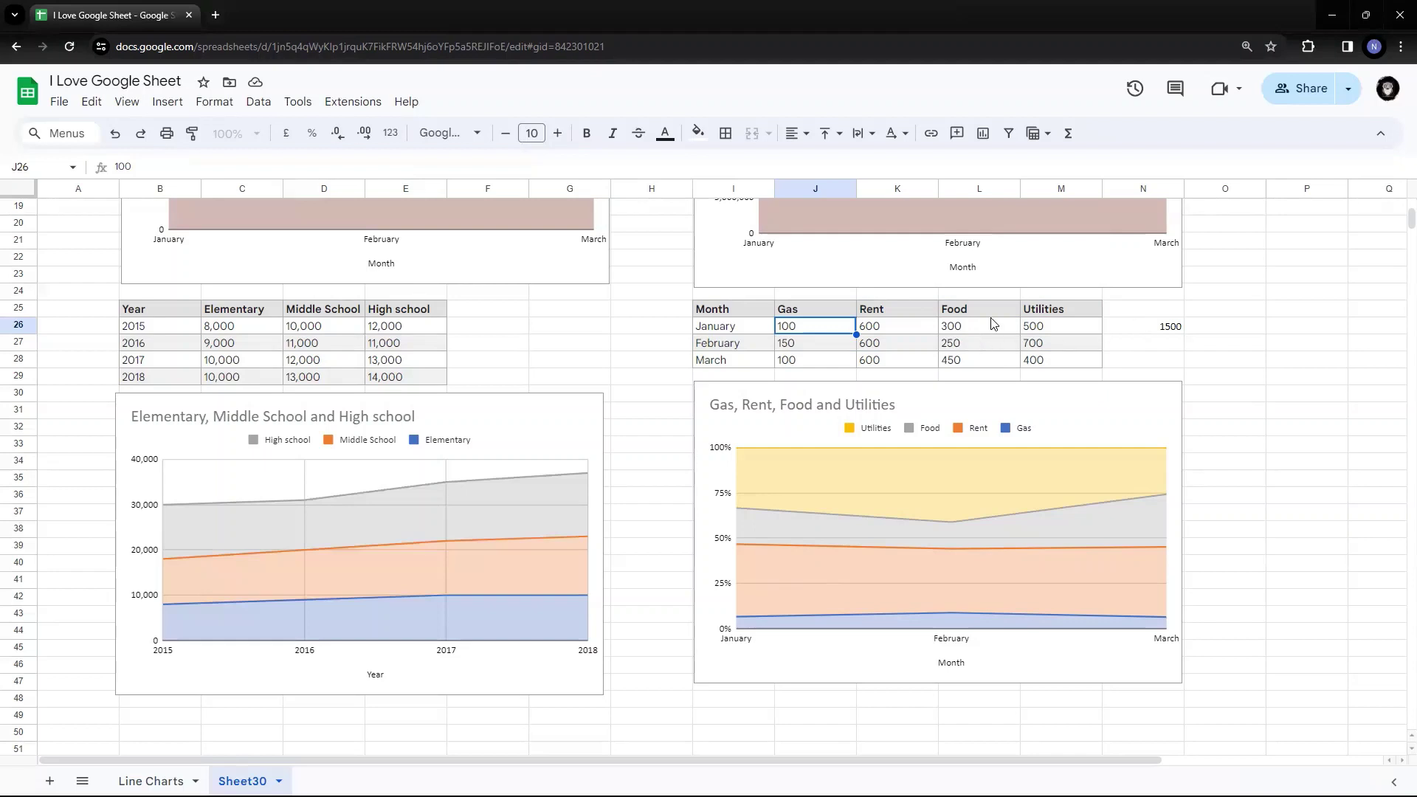
{"action": "left_click", "coordinate": [896, 331]}
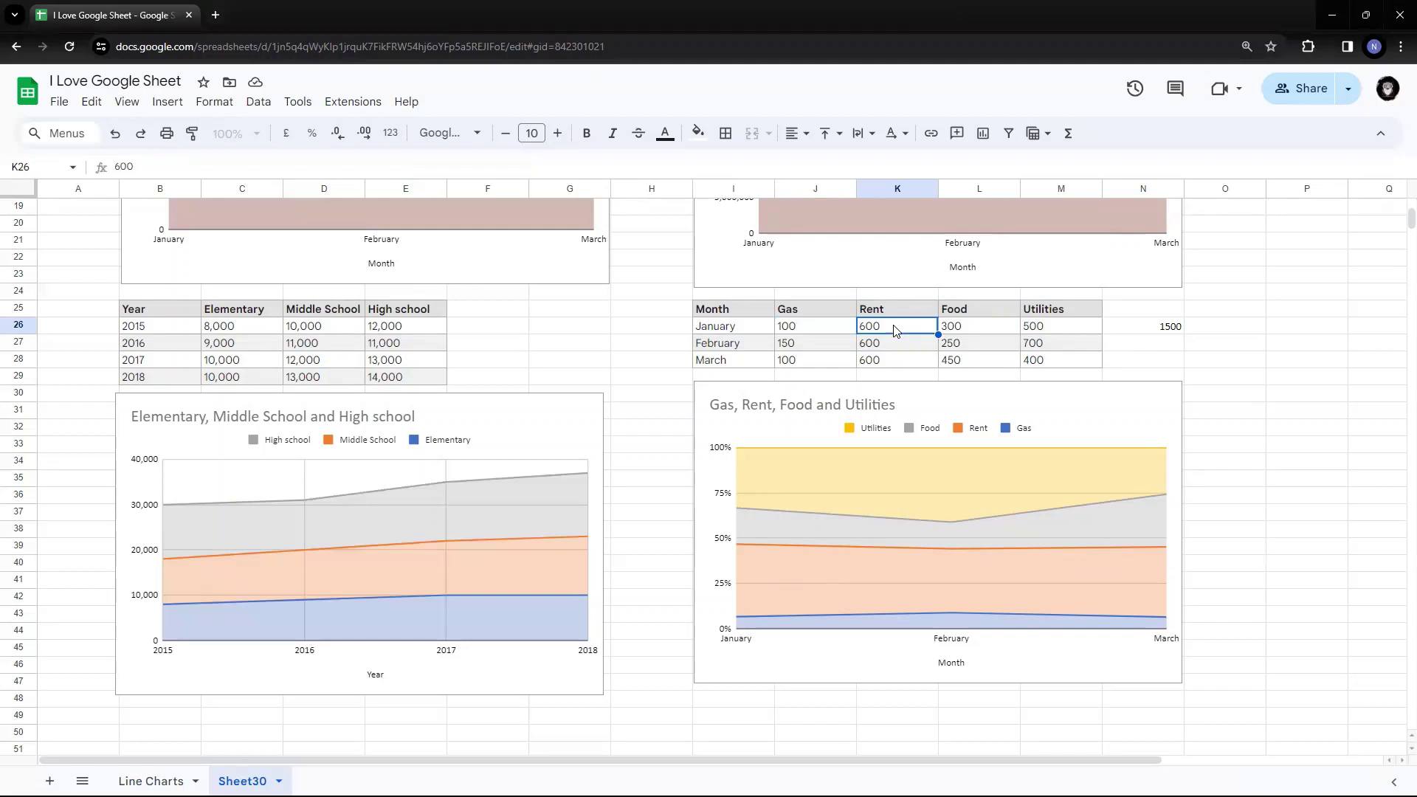
{"action": "left_click", "coordinate": [991, 330]}
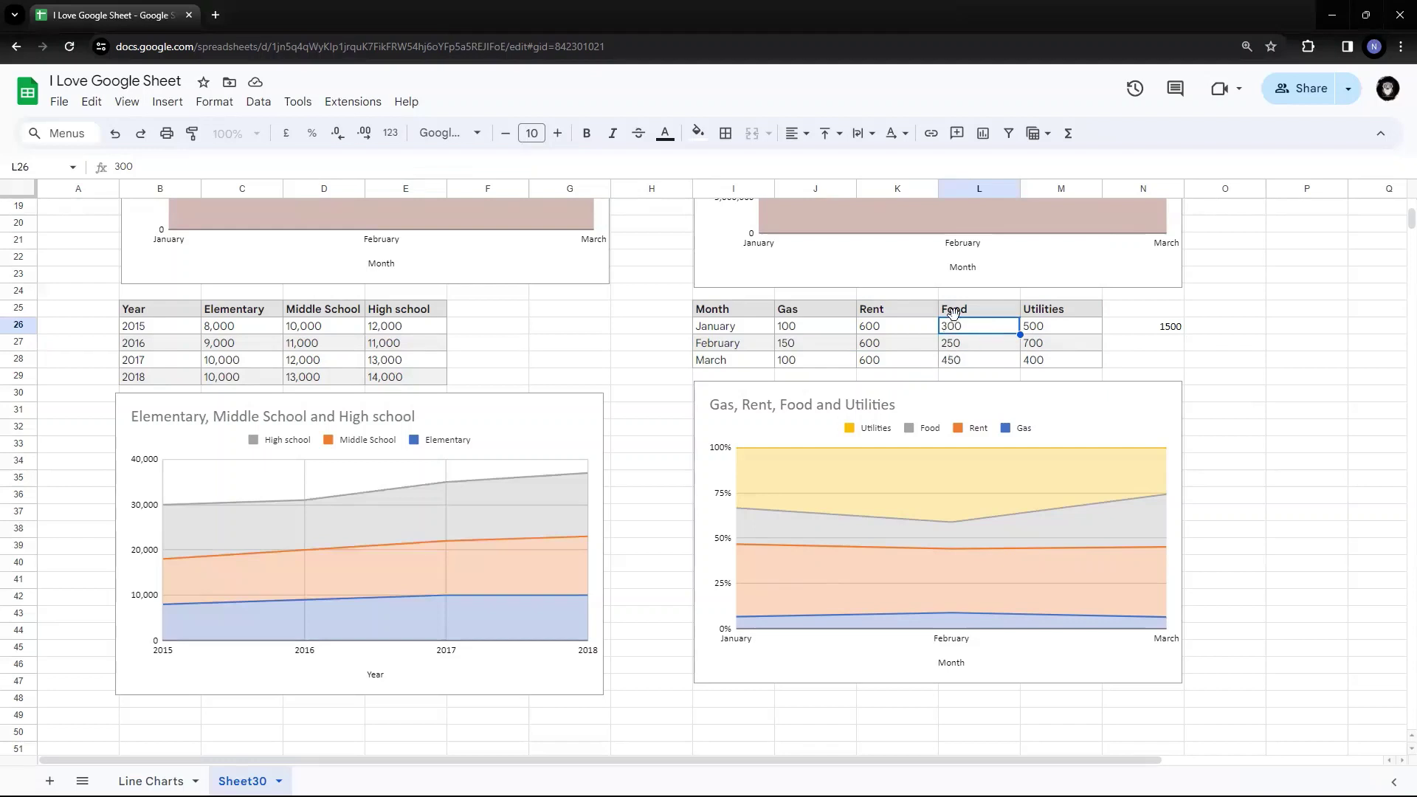
{"action": "left_click", "coordinate": [737, 542]}
{"action": "mouse_move", "coordinate": [740, 507]}
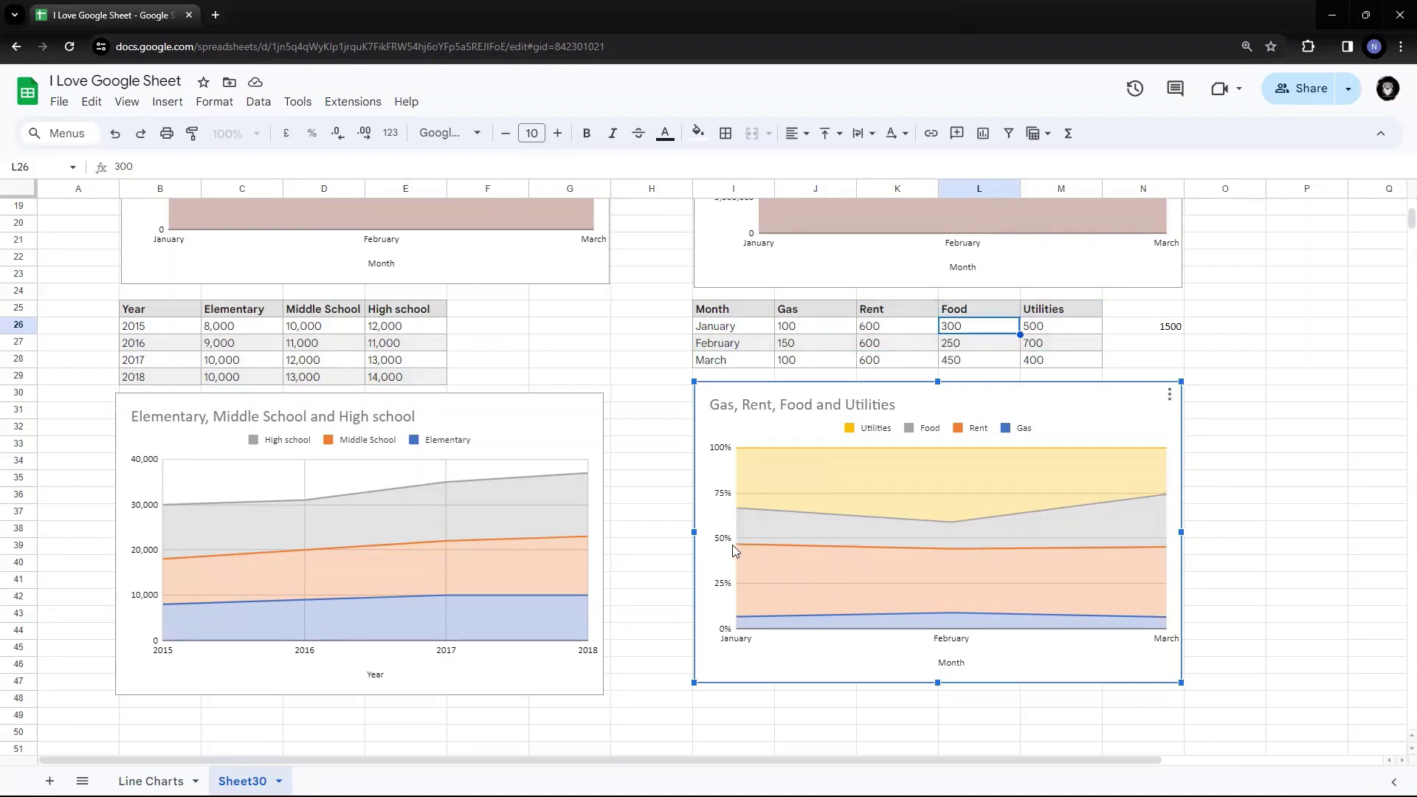
{"action": "mouse_move", "coordinate": [741, 551]}
{"action": "mouse_move", "coordinate": [741, 599]}
{"action": "mouse_move", "coordinate": [737, 449]}
{"action": "mouse_move", "coordinate": [878, 580]}
{"action": "mouse_move", "coordinate": [952, 527]}
{"action": "scroll", "coordinate": [1275, 506], "scroll_direction": "down", "scroll_amount": 2}
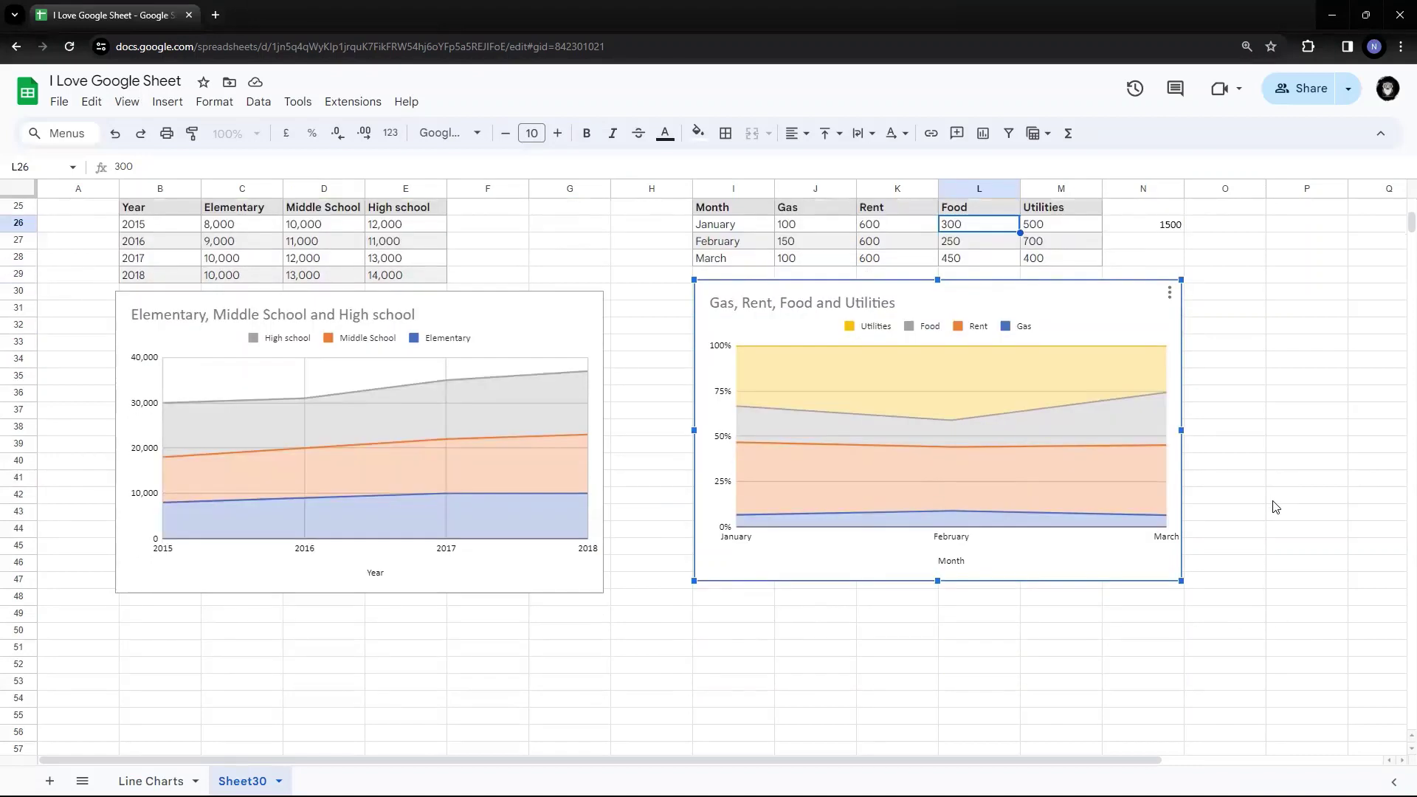
{"action": "scroll", "coordinate": [1275, 506], "scroll_direction": "down", "scroll_amount": 1}
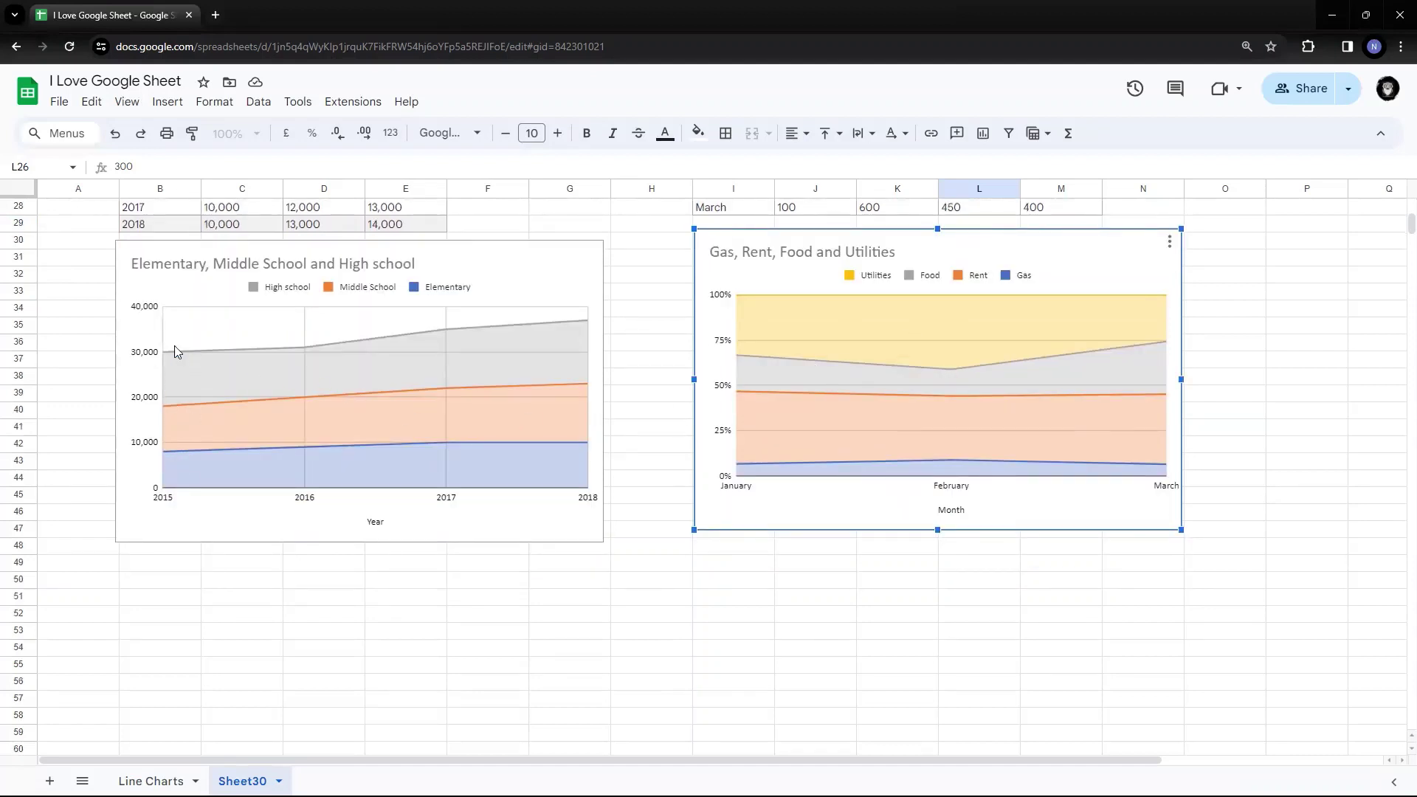
{"action": "left_click", "coordinate": [127, 241]}
{"action": "left_click", "coordinate": [129, 251]}
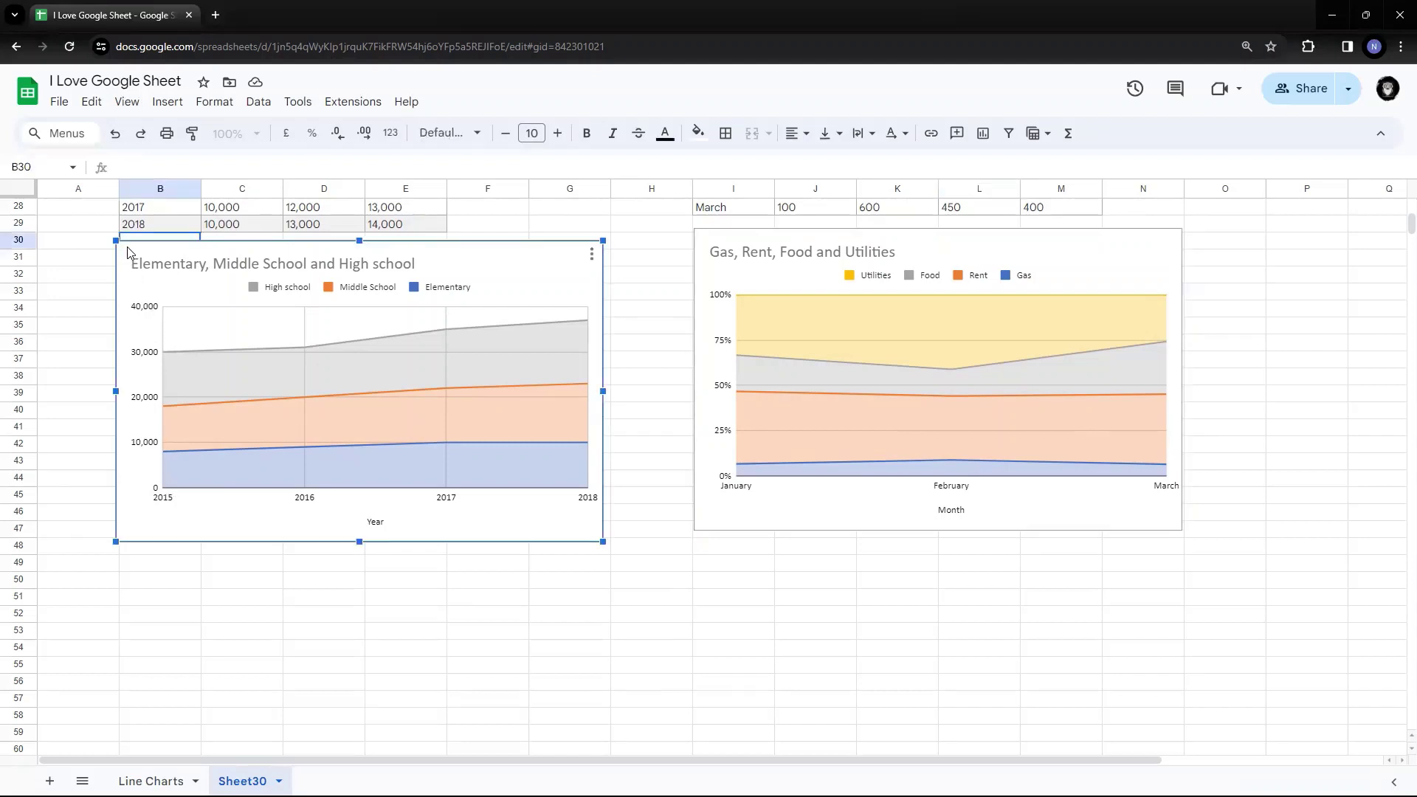
{"action": "left_click", "coordinate": [799, 234]}
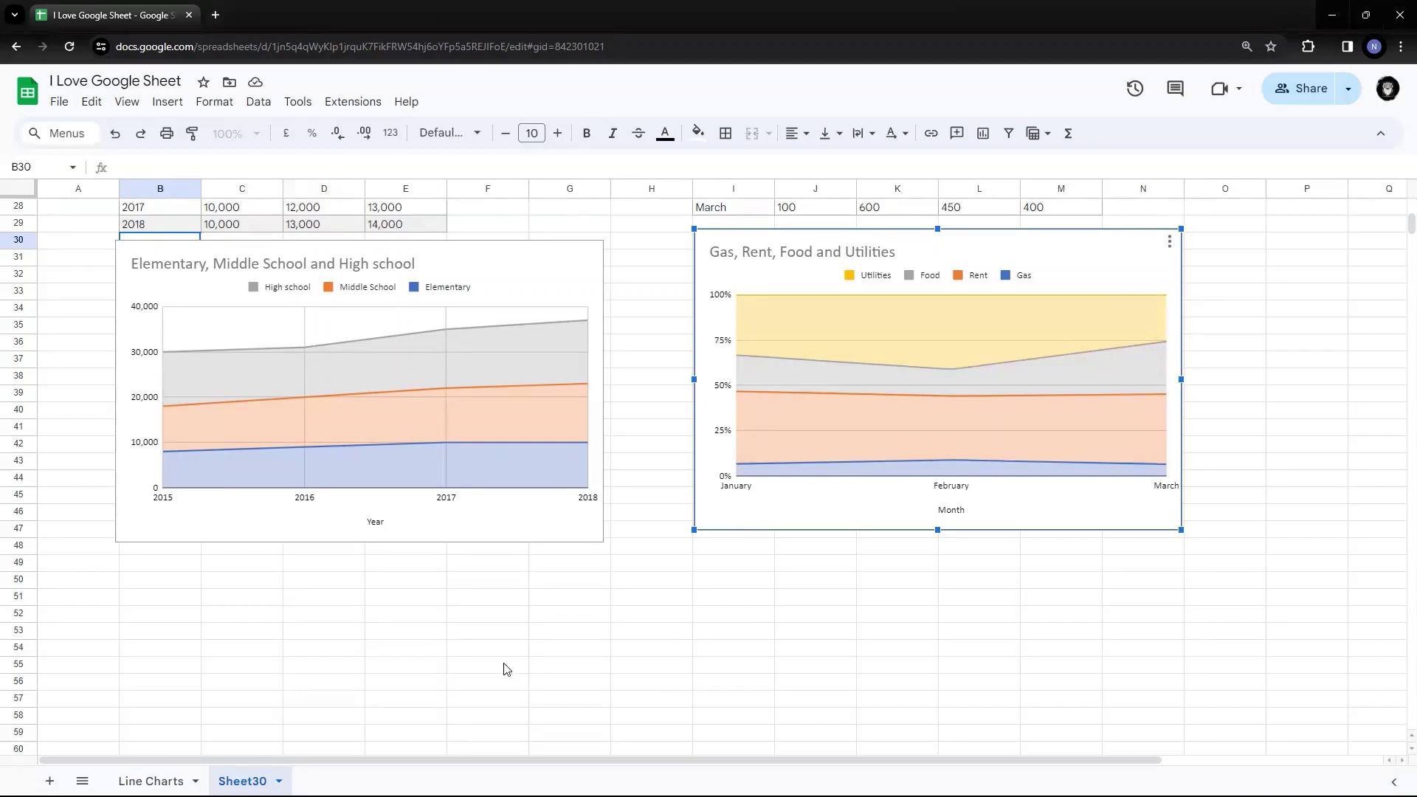
{"action": "left_click", "coordinate": [150, 564]}
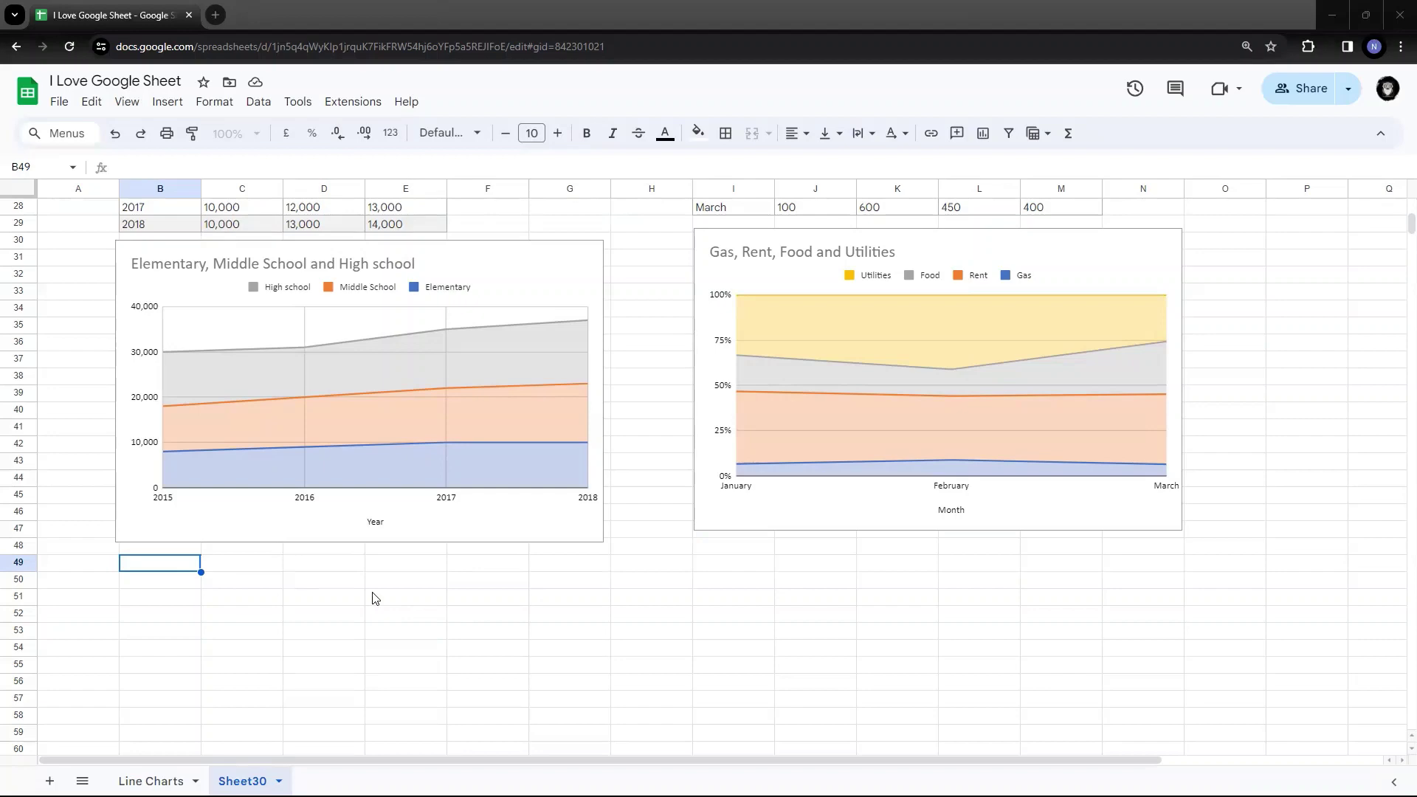
Paste the Month, Revenue and Expenses table at B49
{"action": "scroll", "coordinate": [641, 566], "scroll_direction": "up", "scroll_amount": 6}
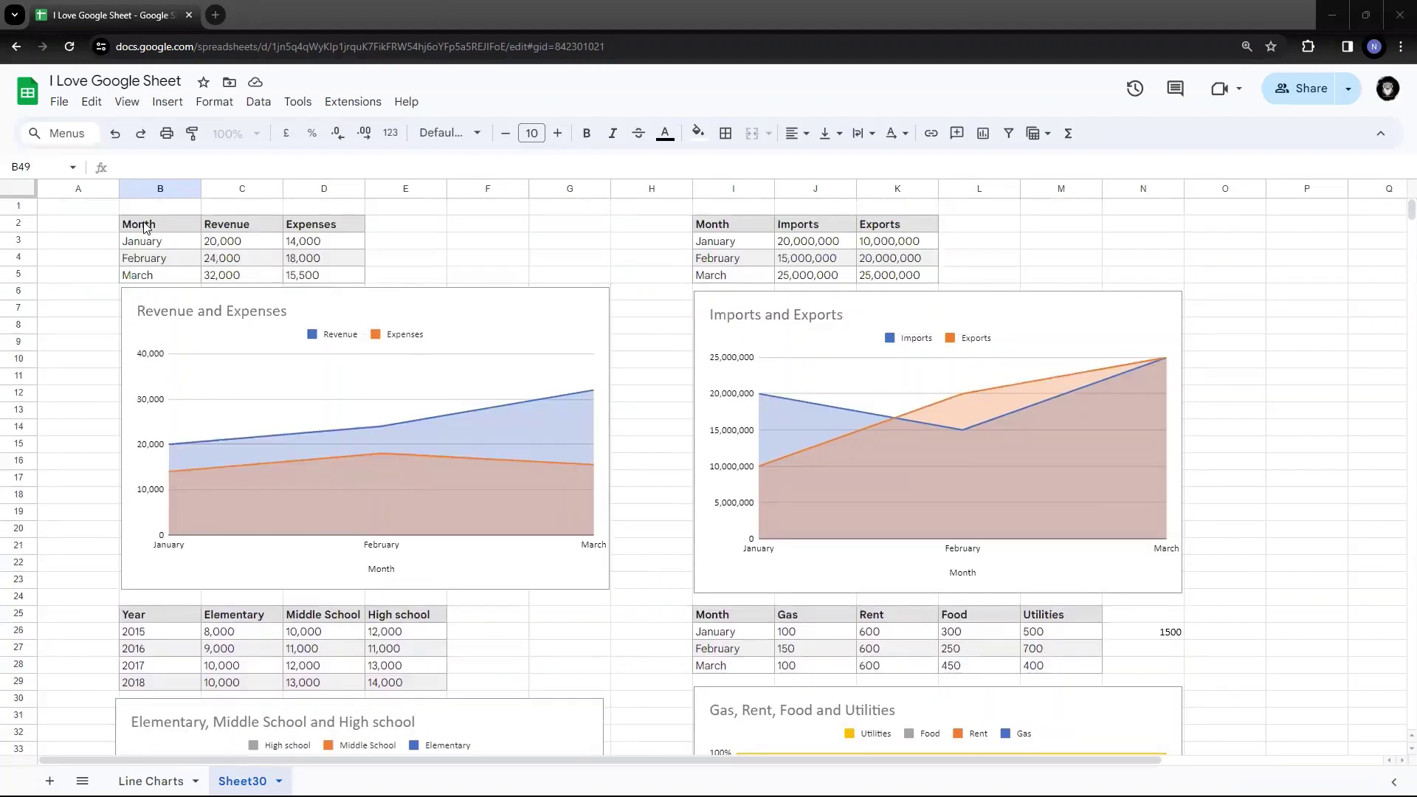
{"action": "left_click_drag", "start_coordinate": [145, 227], "coordinate": [317, 277]}
{"action": "key", "text": "ctrl+c"}
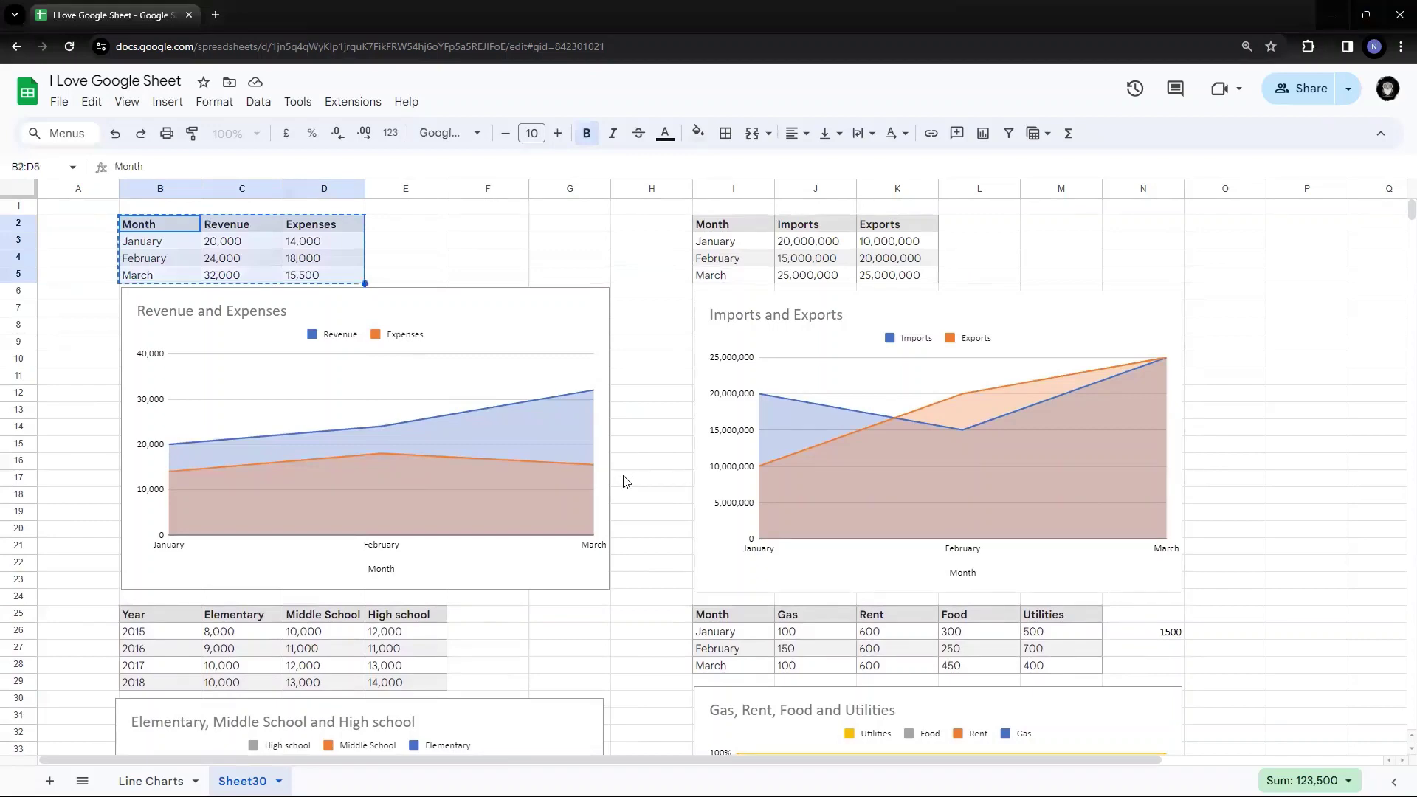
{"action": "scroll", "coordinate": [622, 458], "scroll_direction": "down", "scroll_amount": 9}
{"action": "left_click", "coordinate": [168, 316]}
{"action": "key", "text": "ctrl+v"}
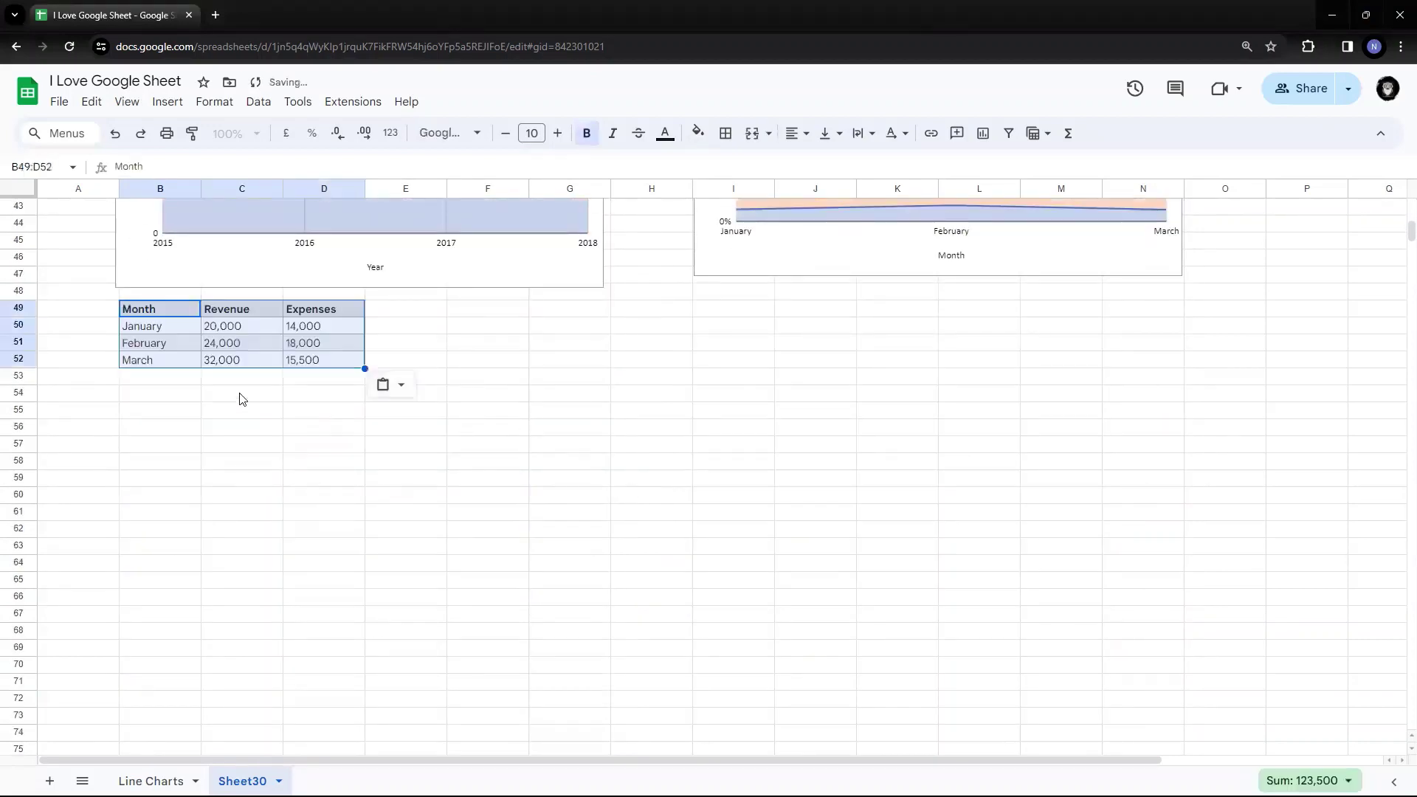
Chart the B49:D52 table as a stepped area chart placed below it
{"action": "left_click", "coordinate": [169, 101]}
{"action": "left_click", "coordinate": [186, 241]}
{"action": "left_click_drag", "start_coordinate": [610, 328], "coordinate": [402, 387]}
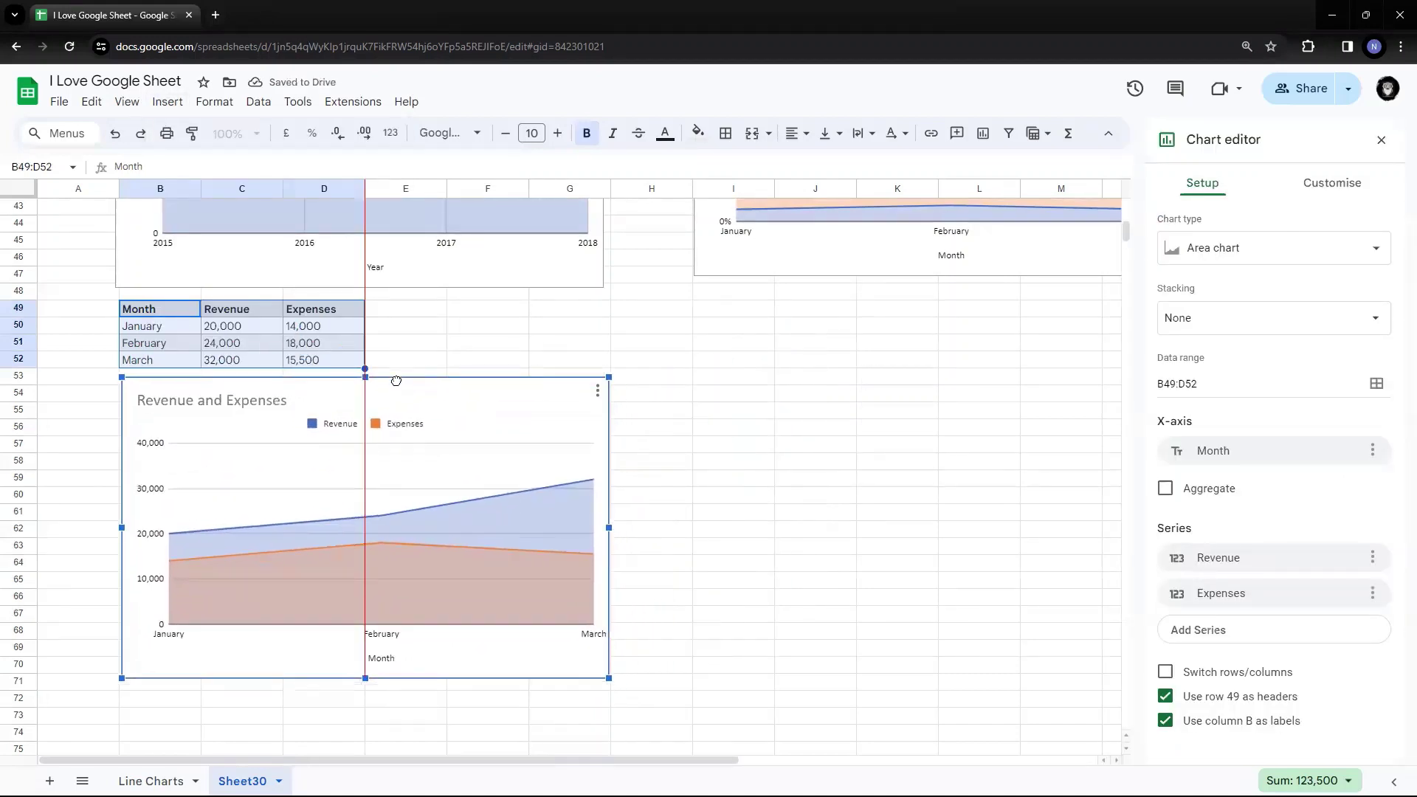
{"action": "left_click", "coordinate": [1269, 251]}
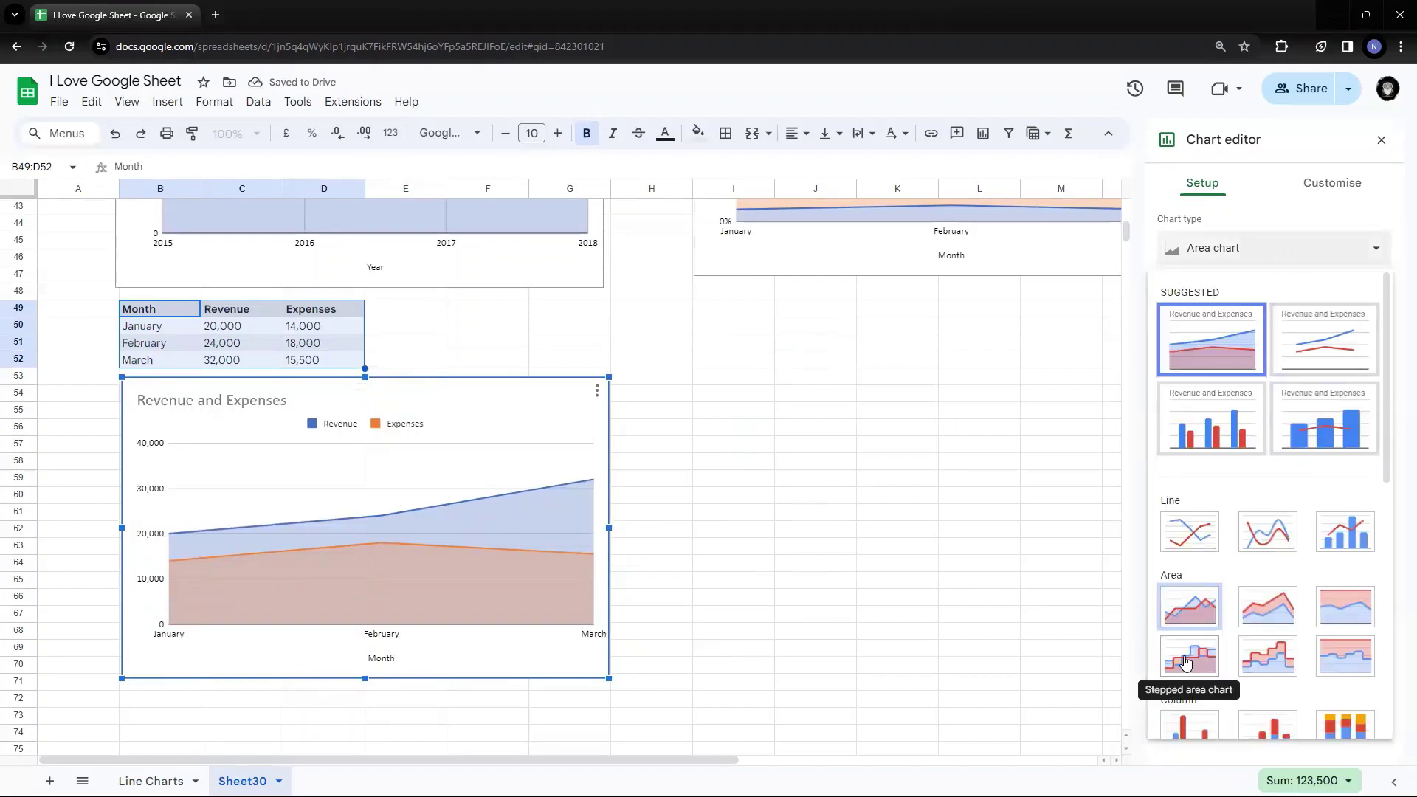
{"action": "left_click", "coordinate": [1186, 662]}
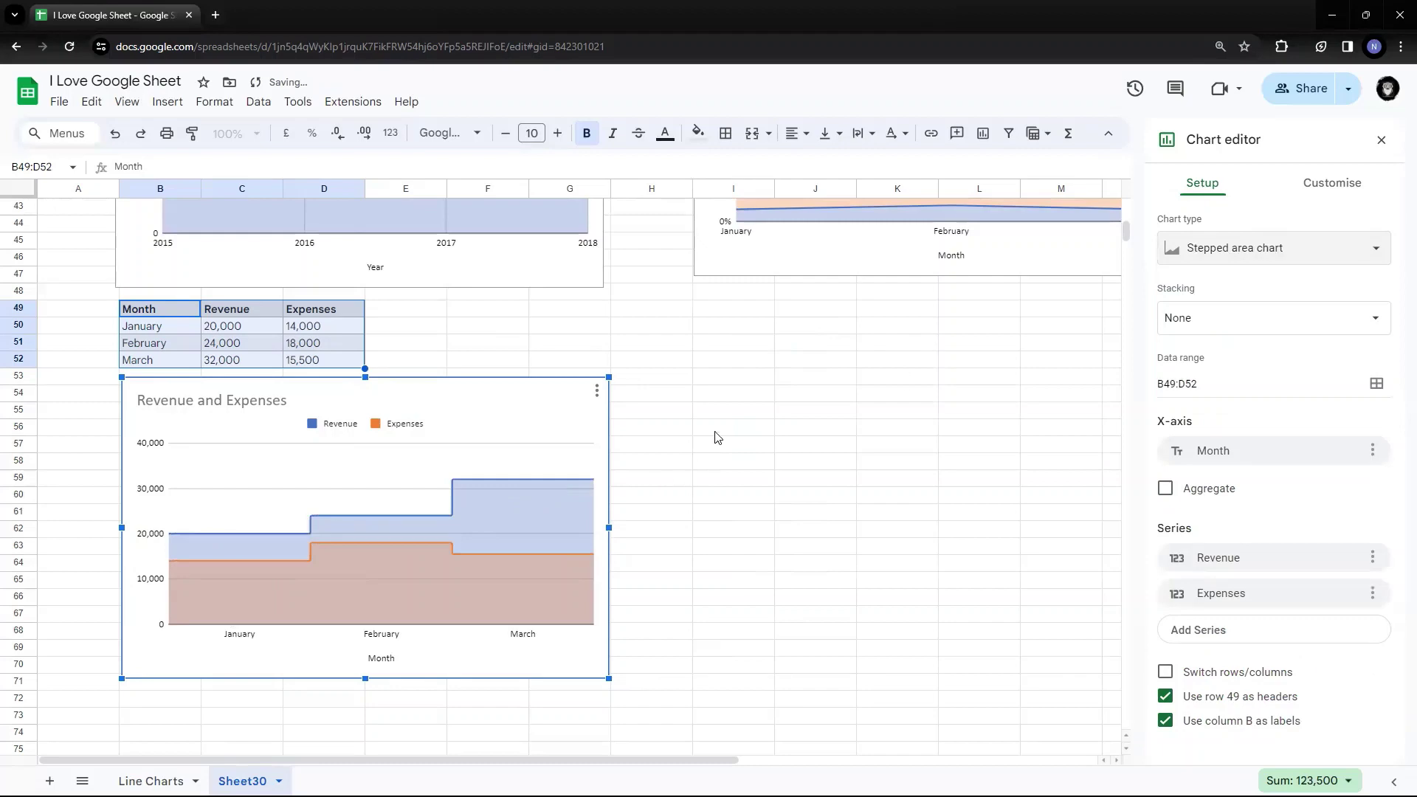
{"action": "scroll", "coordinate": [728, 427], "scroll_direction": "up", "scroll_amount": 10}
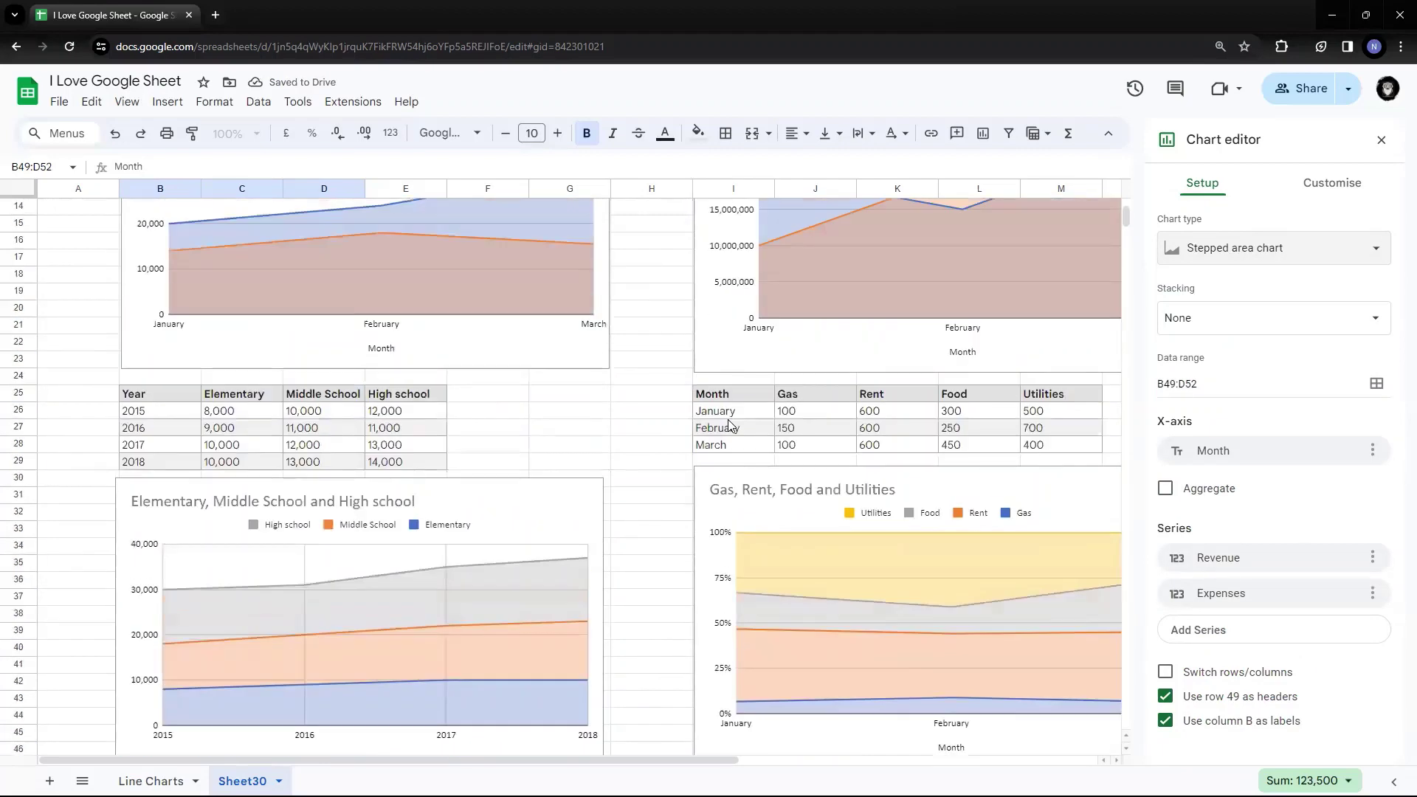
{"action": "scroll", "coordinate": [606, 428], "scroll_direction": "down", "scroll_amount": 3}
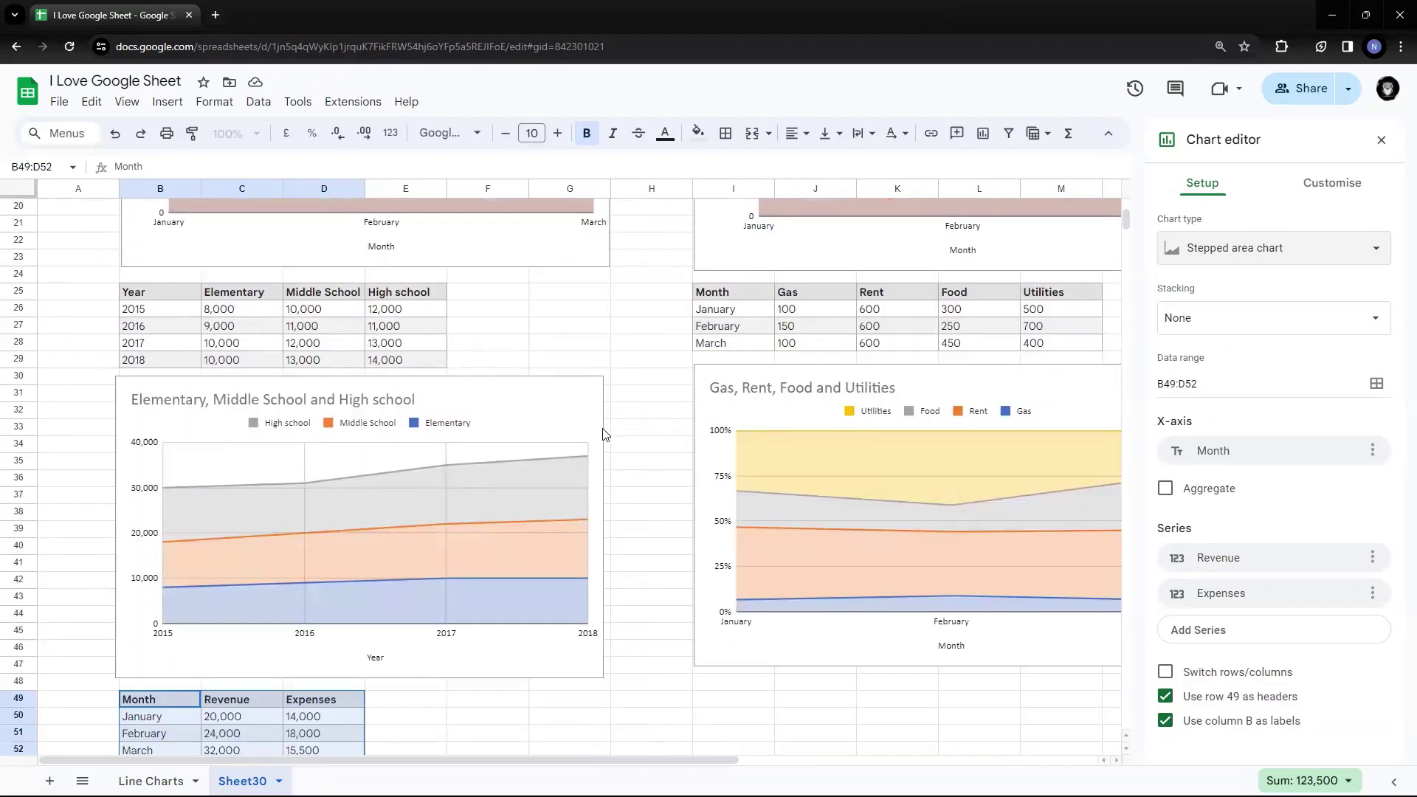
{"action": "scroll", "coordinate": [602, 433], "scroll_direction": "down", "scroll_amount": 8}
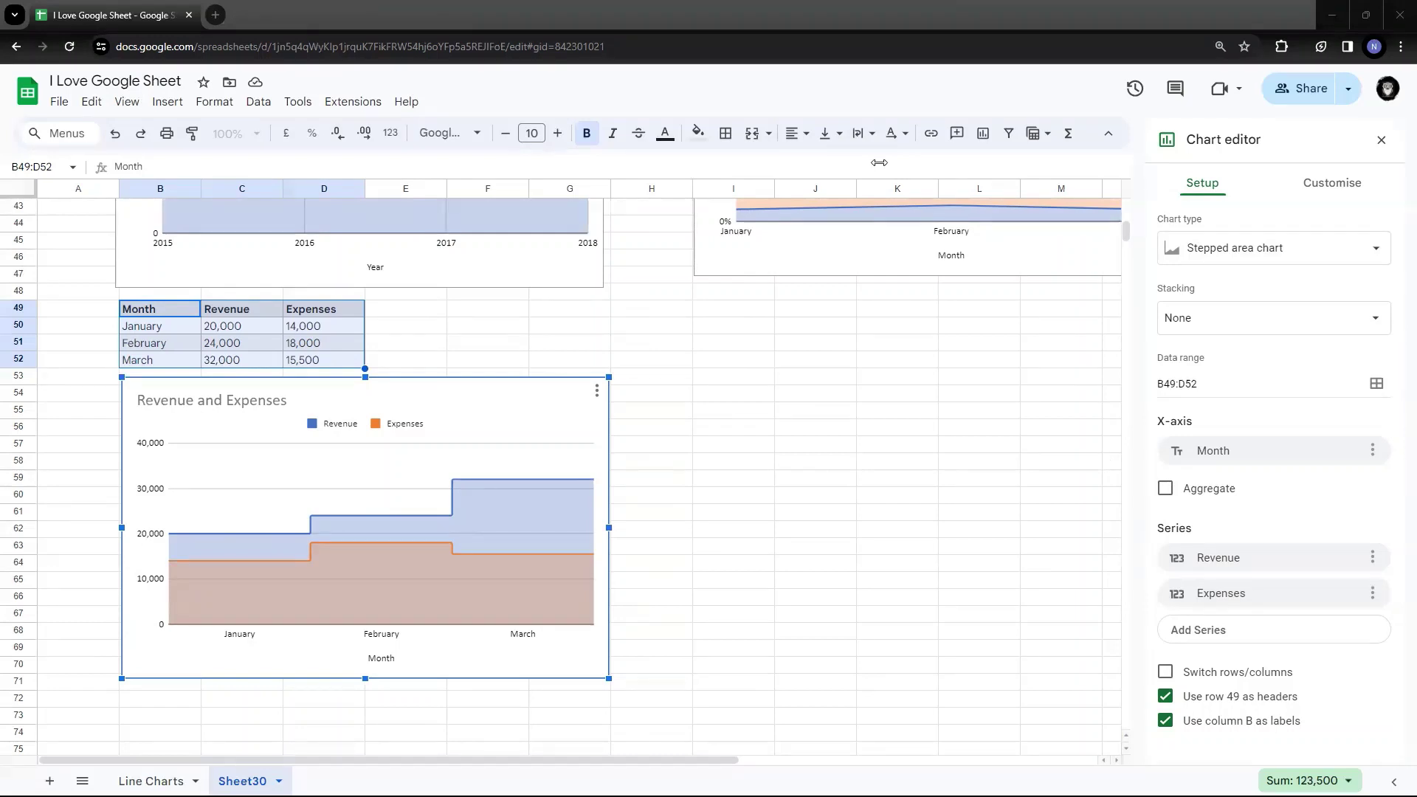
{"action": "left_click", "coordinate": [755, 307]}
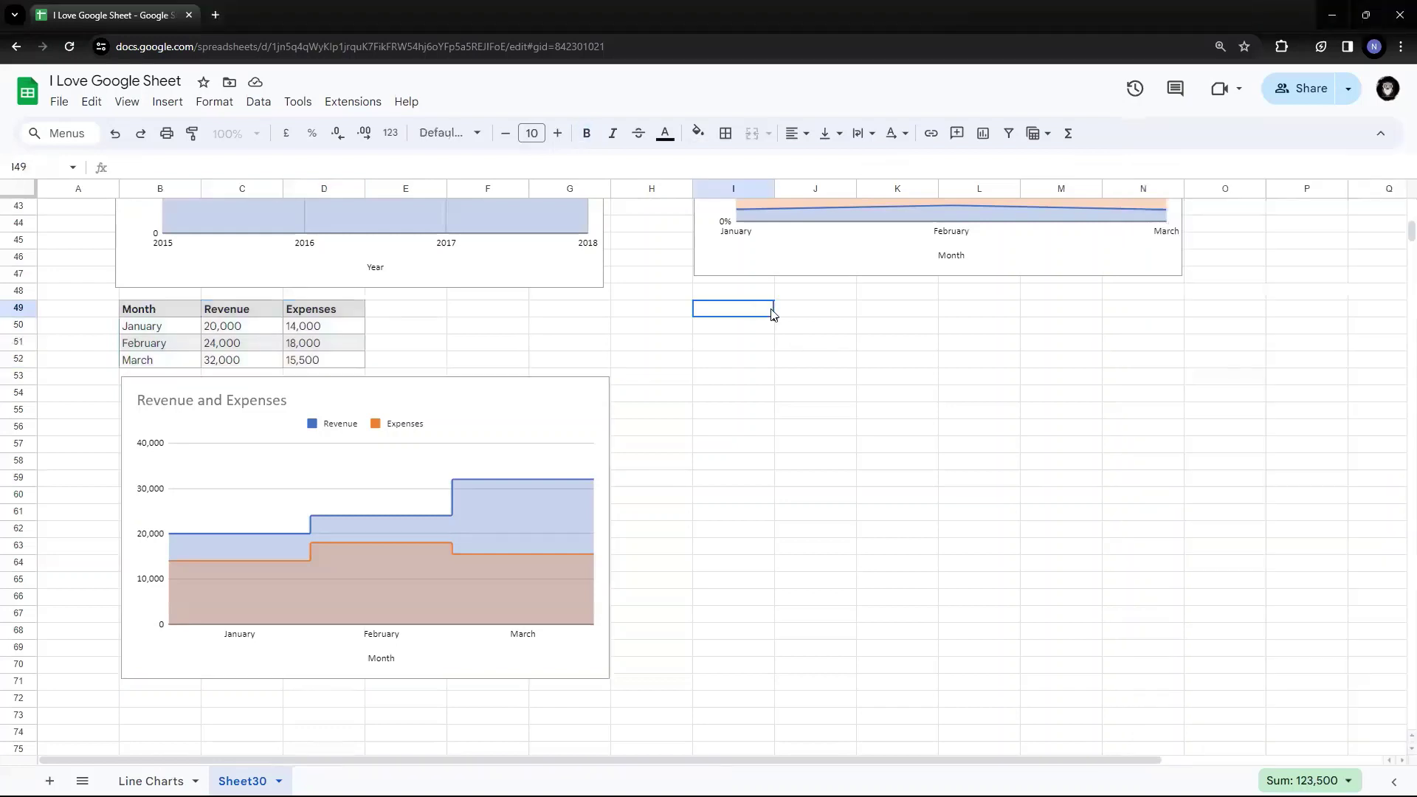
Paste the Grades, Junior and Senior table at I49 and chart it below as a stacked stepped area chart
{"action": "type", "text": "Grades\tJunior\tSenior A\t18\t30 B\t28\t35 C\t35\t32 D\t21\t23 F\t10\t12"}
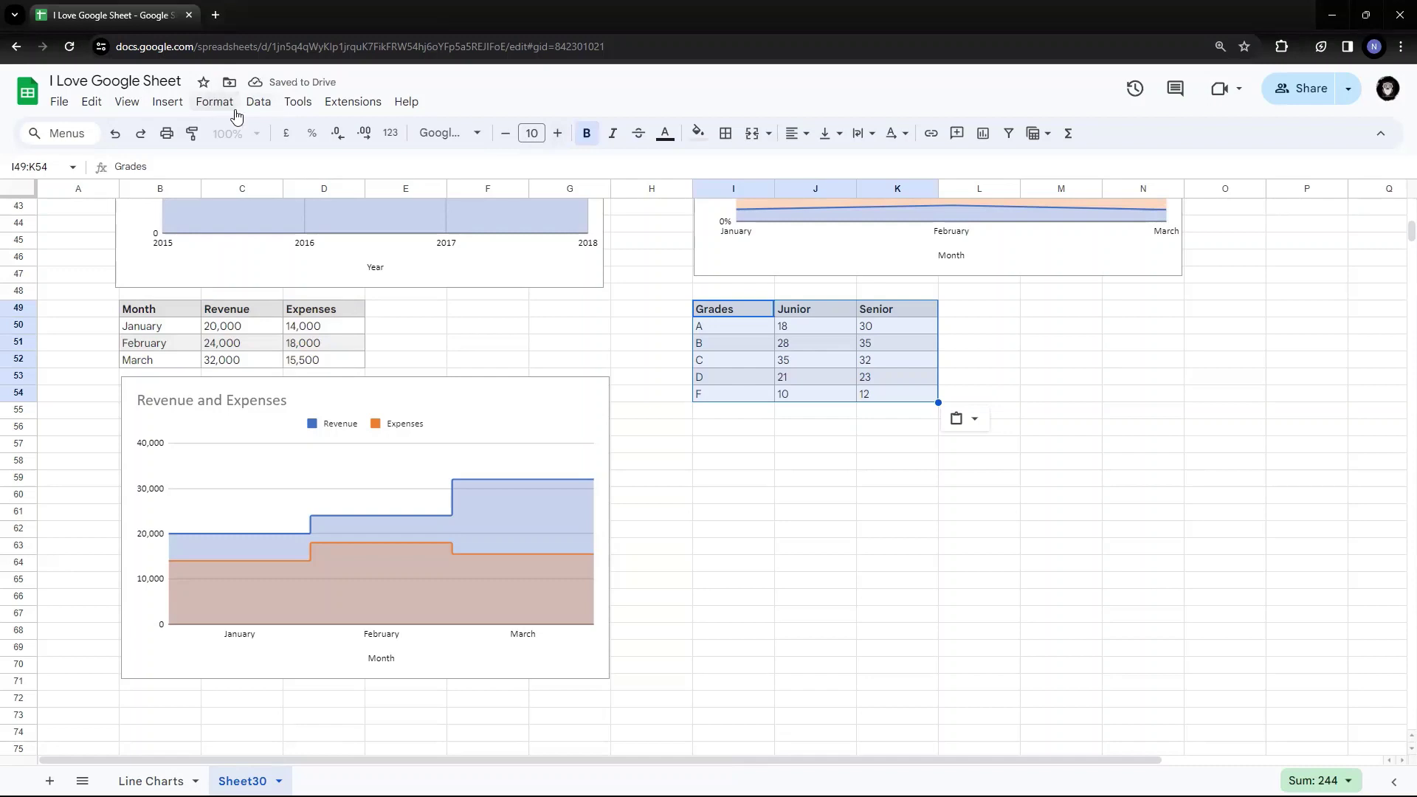
{"action": "left_click", "coordinate": [167, 103]}
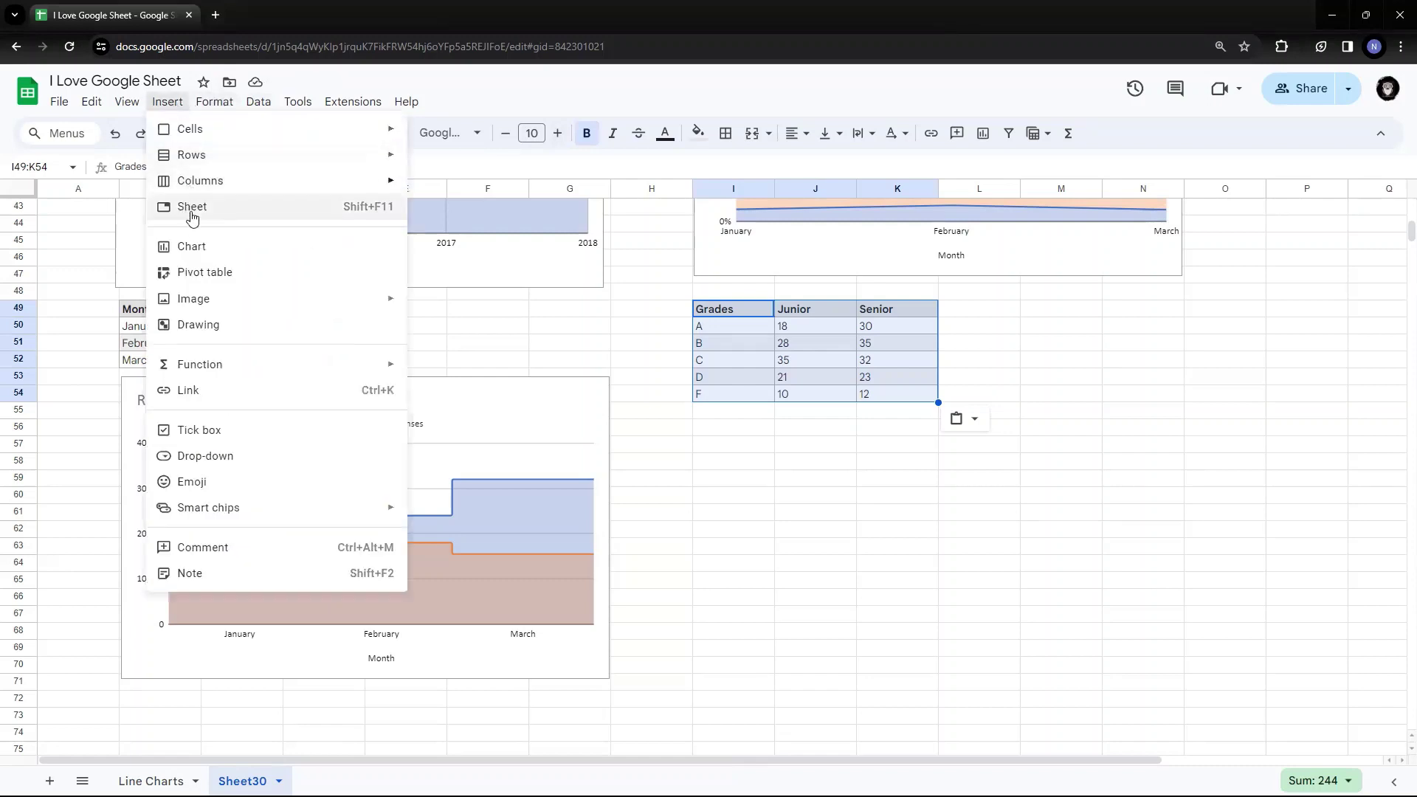
{"action": "left_click", "coordinate": [206, 253]}
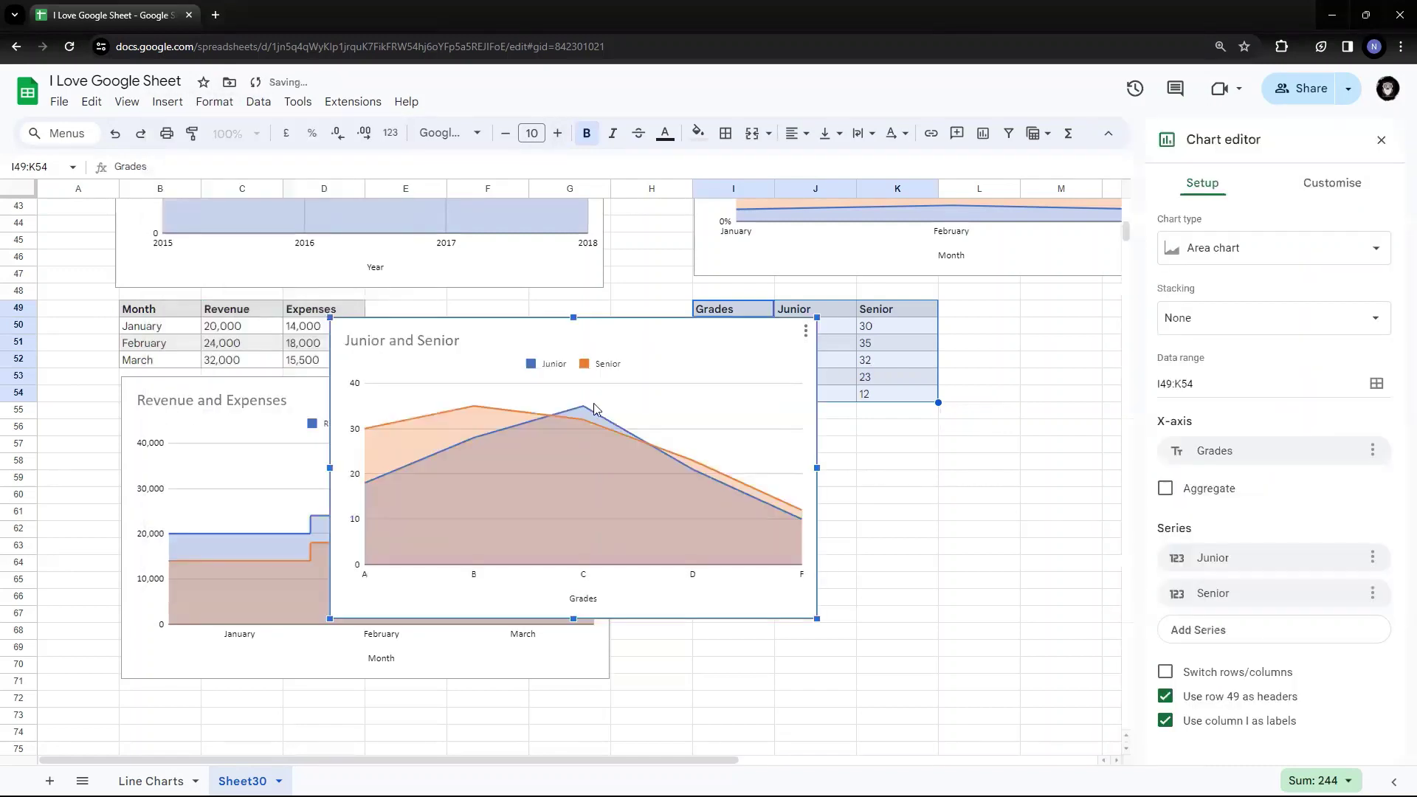
{"action": "left_click_drag", "start_coordinate": [639, 334], "coordinate": [999, 426]}
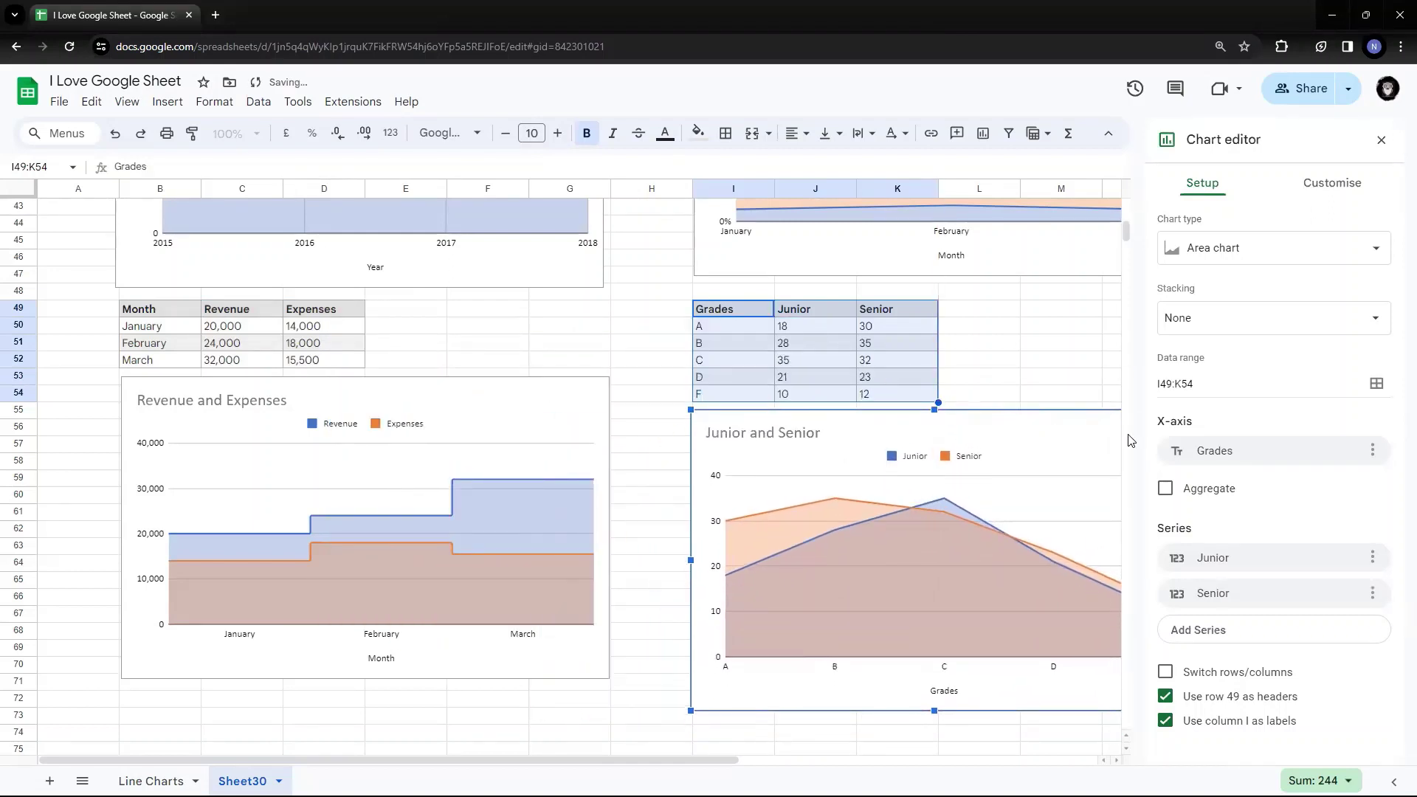
{"action": "left_click", "coordinate": [1247, 251]}
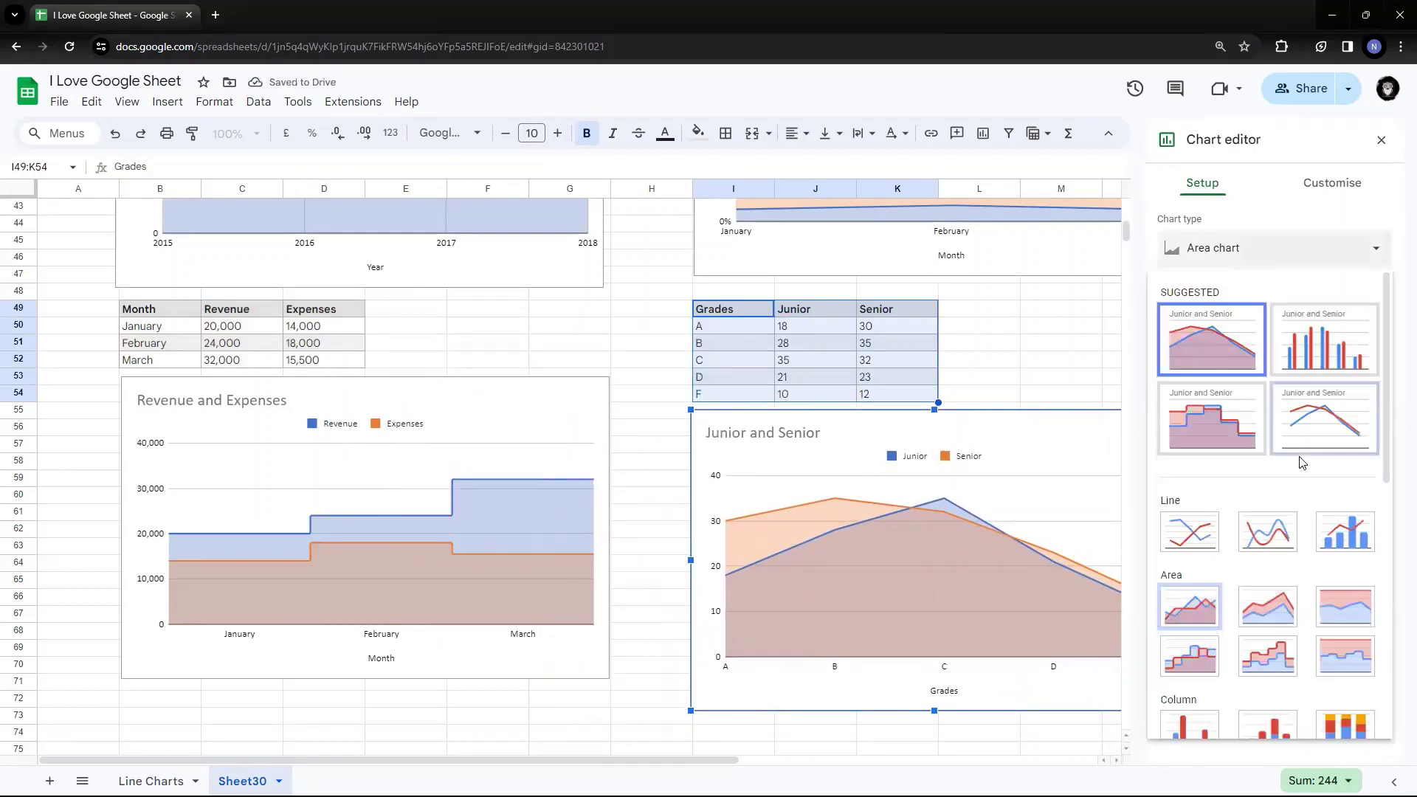
{"action": "scroll", "coordinate": [1258, 531], "scroll_direction": "down", "scroll_amount": 1}
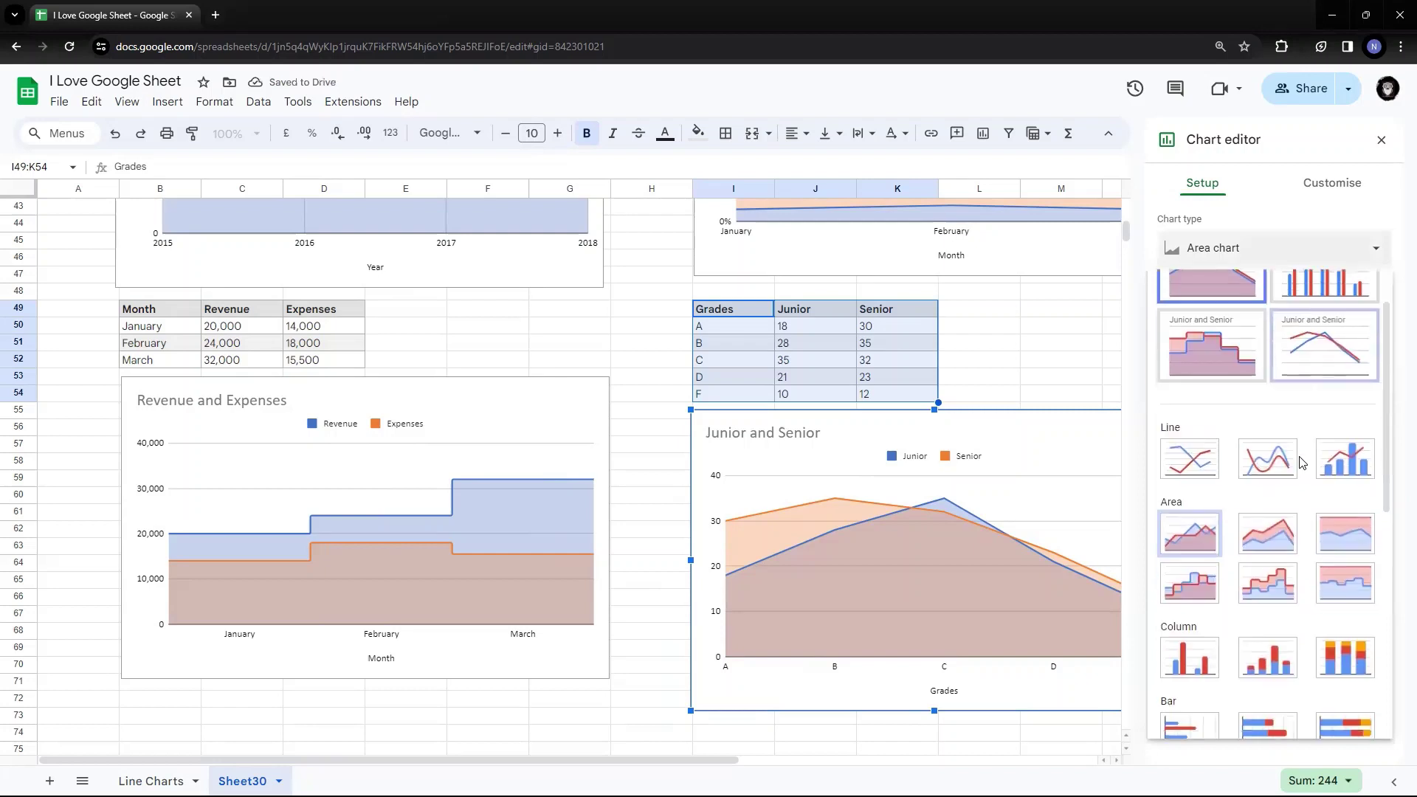
{"action": "left_click", "coordinate": [1259, 588]}
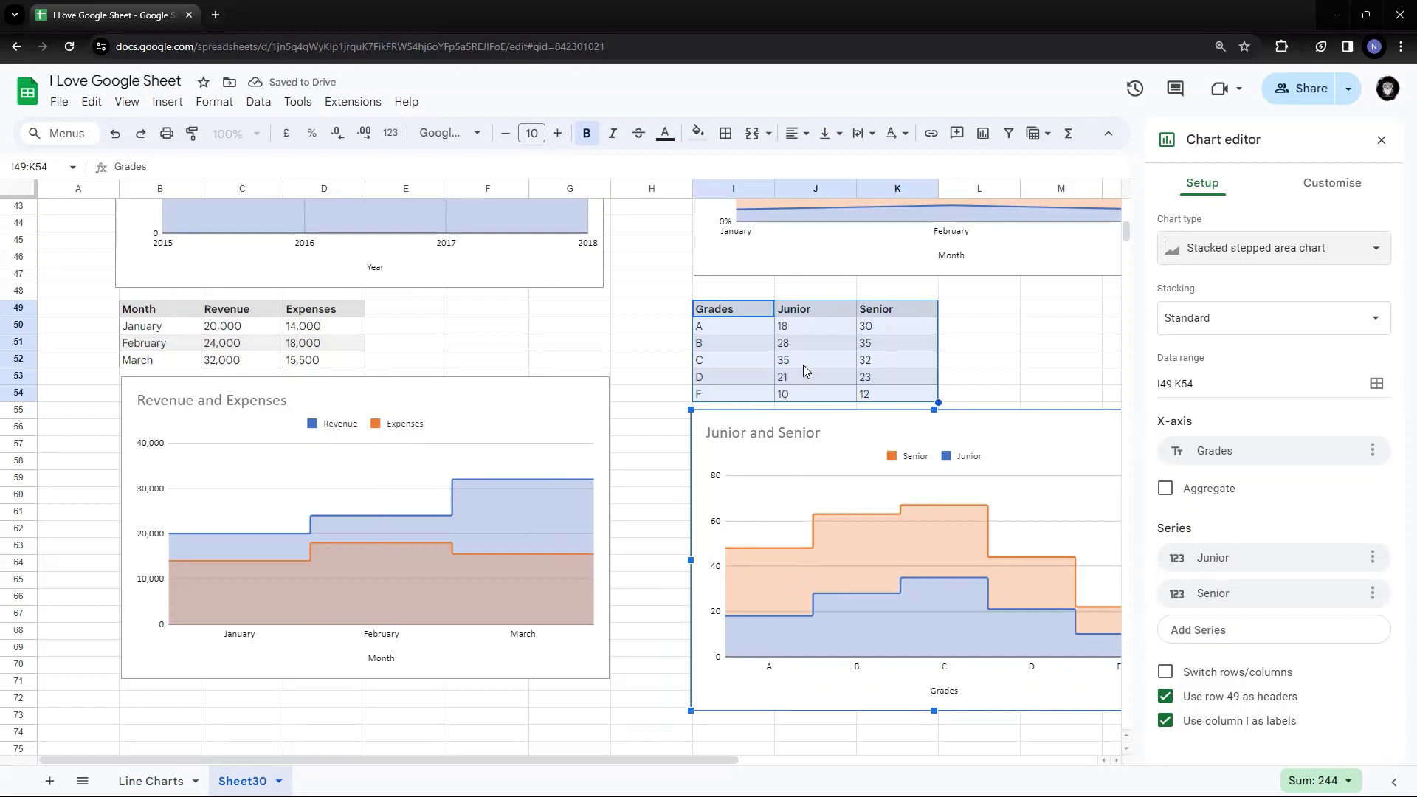
{"action": "scroll", "coordinate": [1044, 348], "scroll_direction": "down", "scroll_amount": 1}
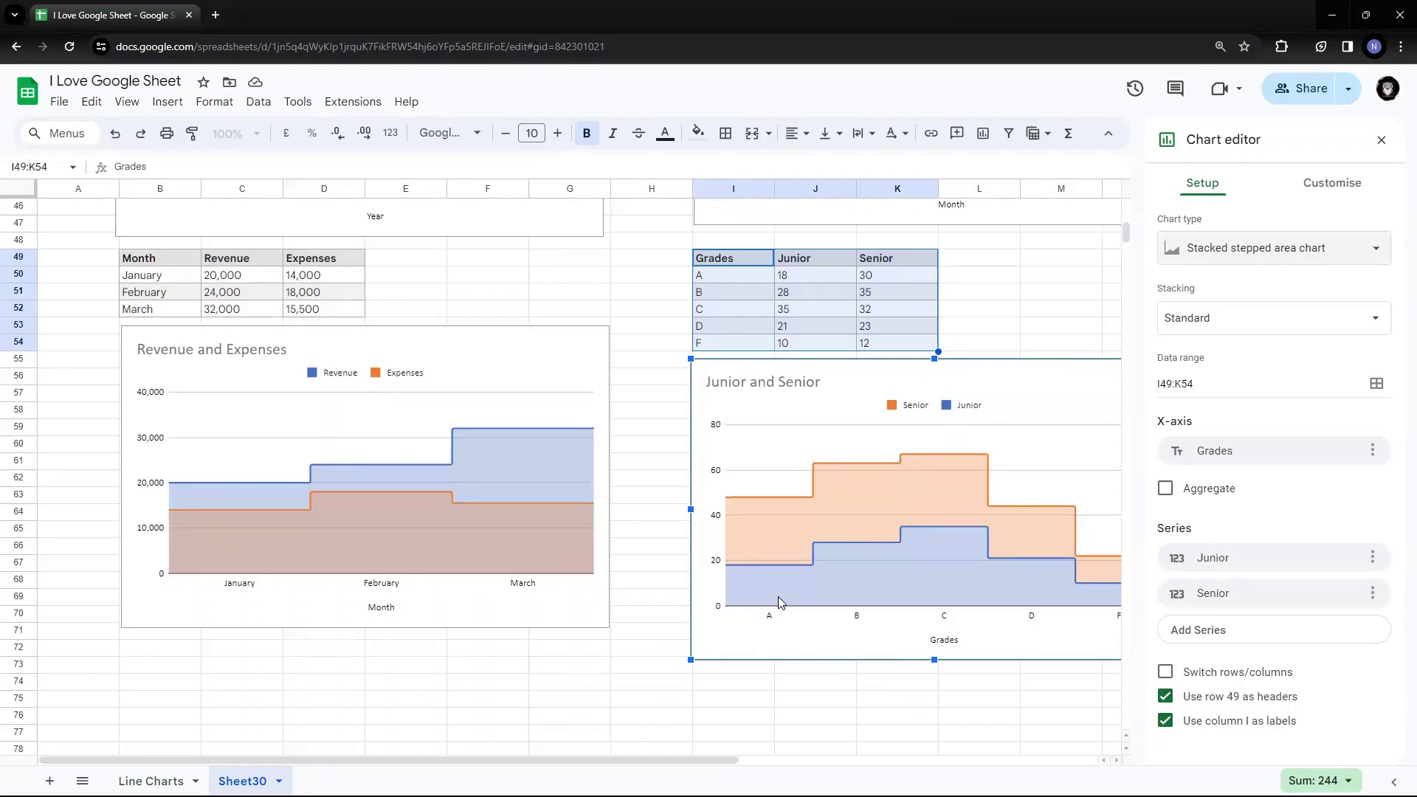
{"action": "mouse_move", "coordinate": [767, 570]}
Review the existing stepped charts and scroll down to select empty cell B75 beneath them
{"action": "left_click", "coordinate": [812, 292]}
{"action": "left_click_drag", "start_coordinate": [738, 296], "coordinate": [892, 295]}
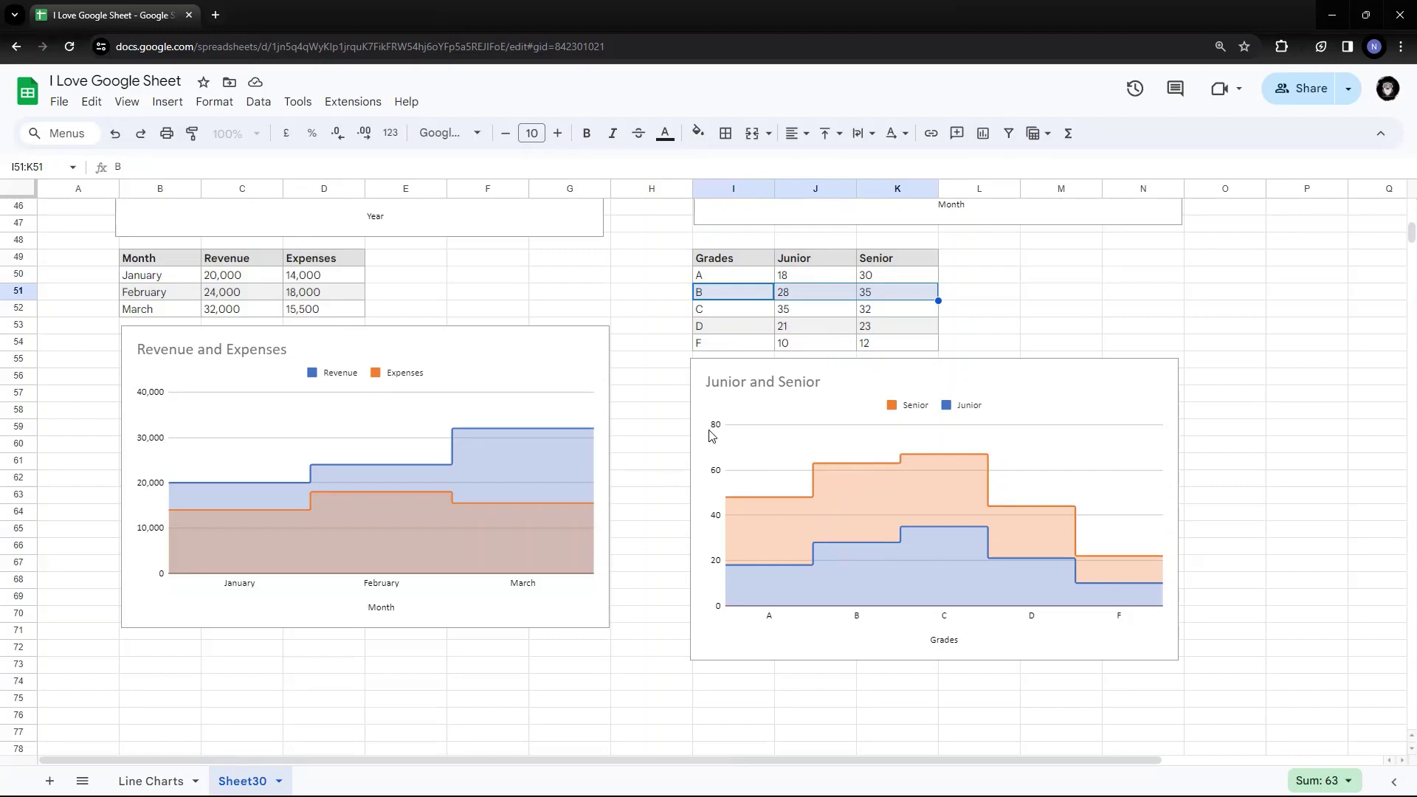
{"action": "scroll", "coordinate": [710, 435], "scroll_direction": "up", "scroll_amount": 5}
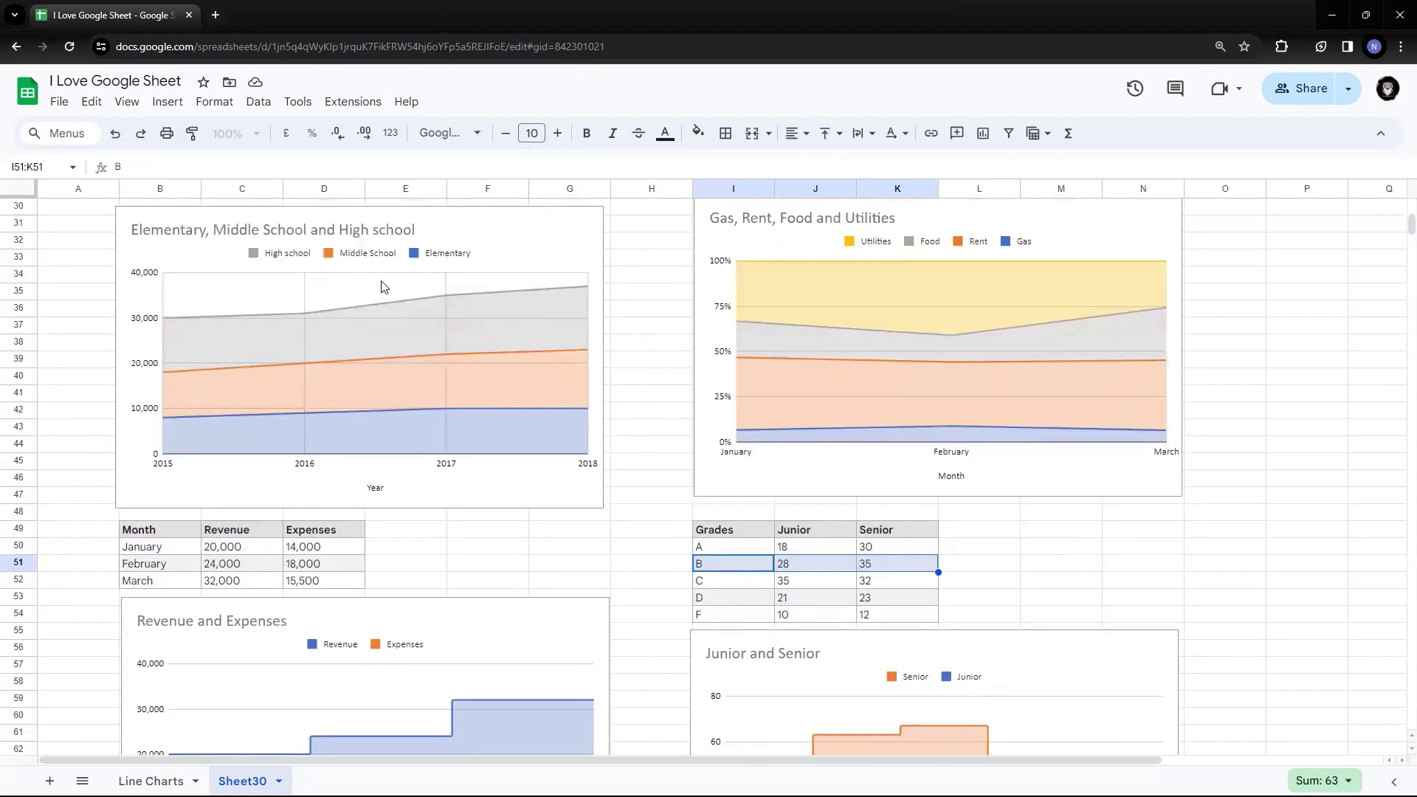
{"action": "left_click", "coordinate": [478, 224]}
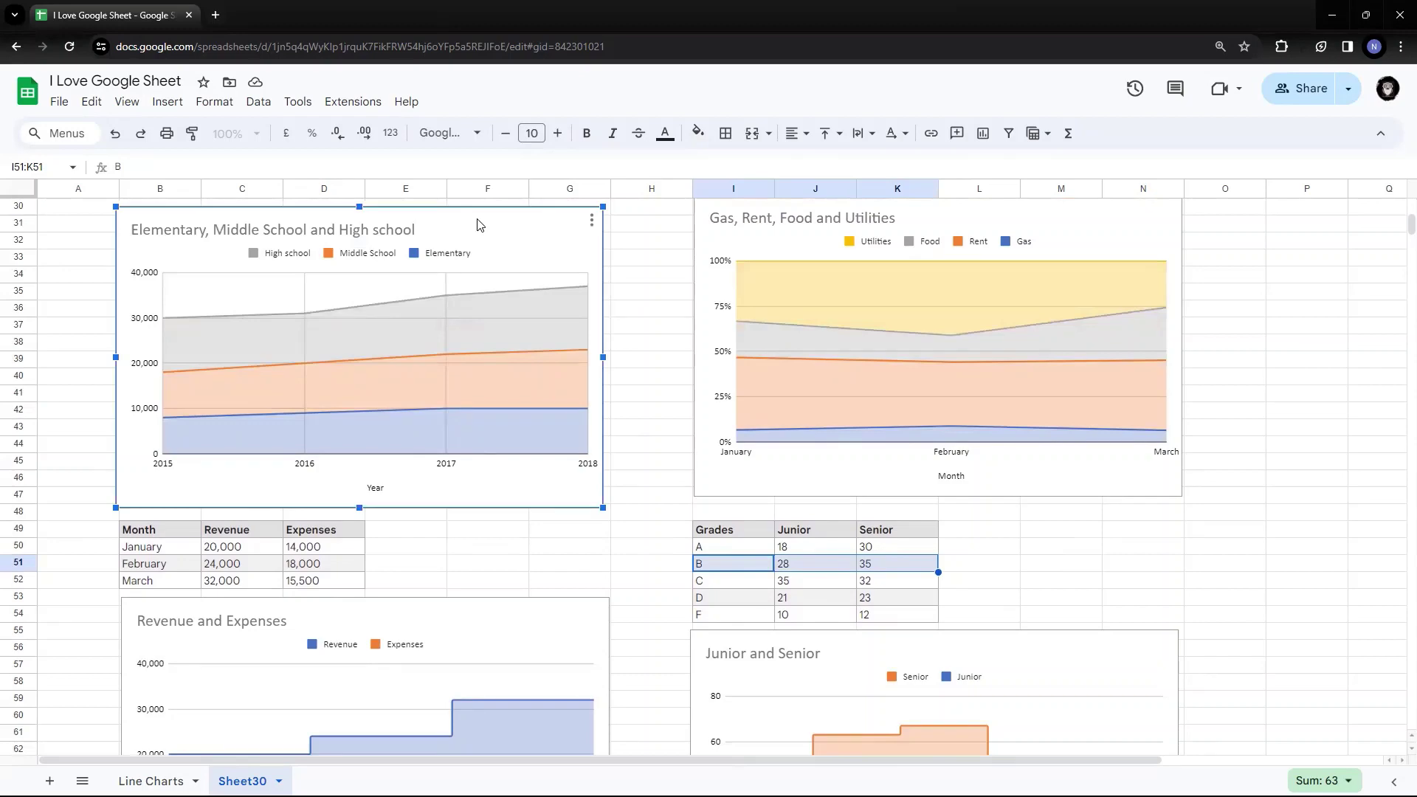
{"action": "scroll", "coordinate": [1284, 652], "scroll_direction": "down", "scroll_amount": 3}
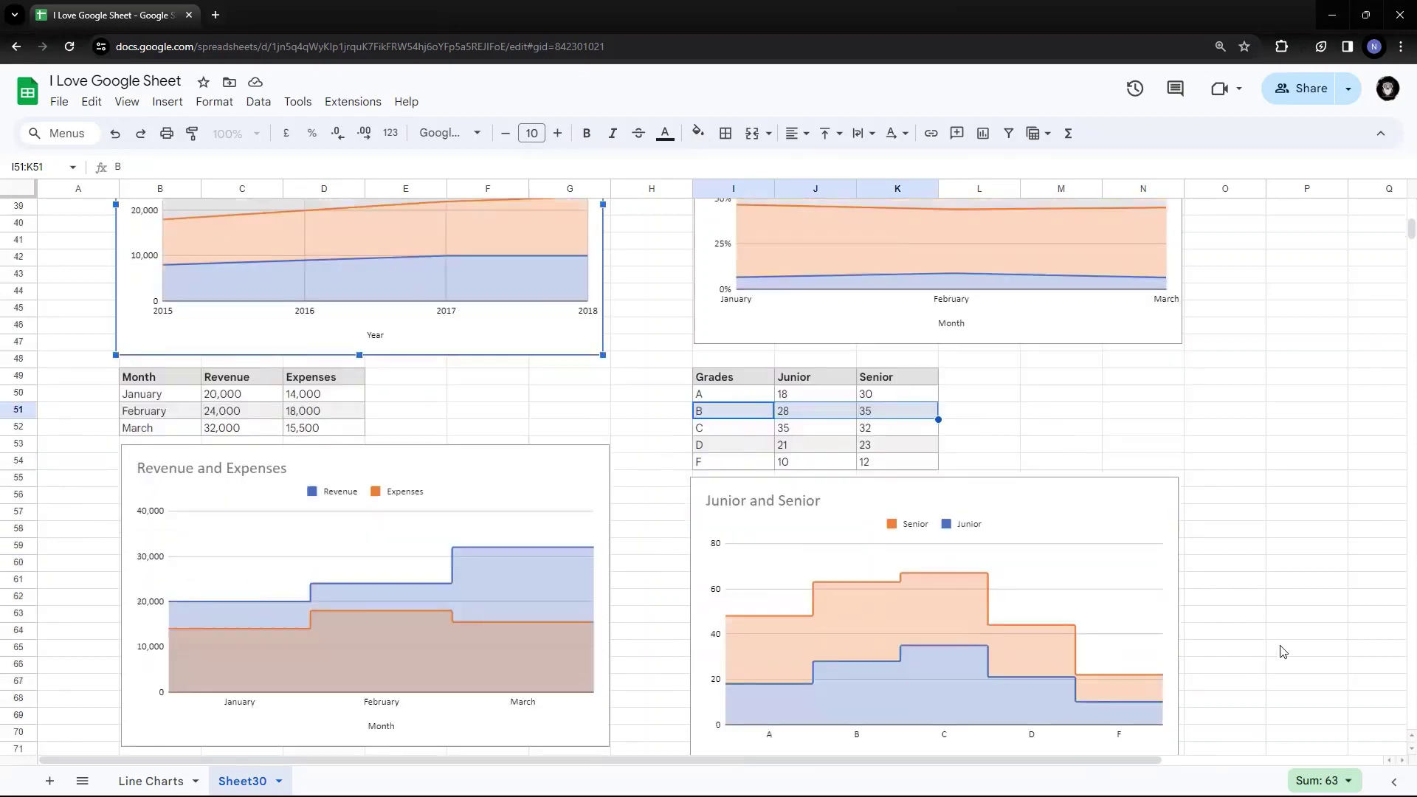
{"action": "left_click", "coordinate": [1049, 489]}
{"action": "scroll", "coordinate": [1188, 538], "scroll_direction": "down", "scroll_amount": 5}
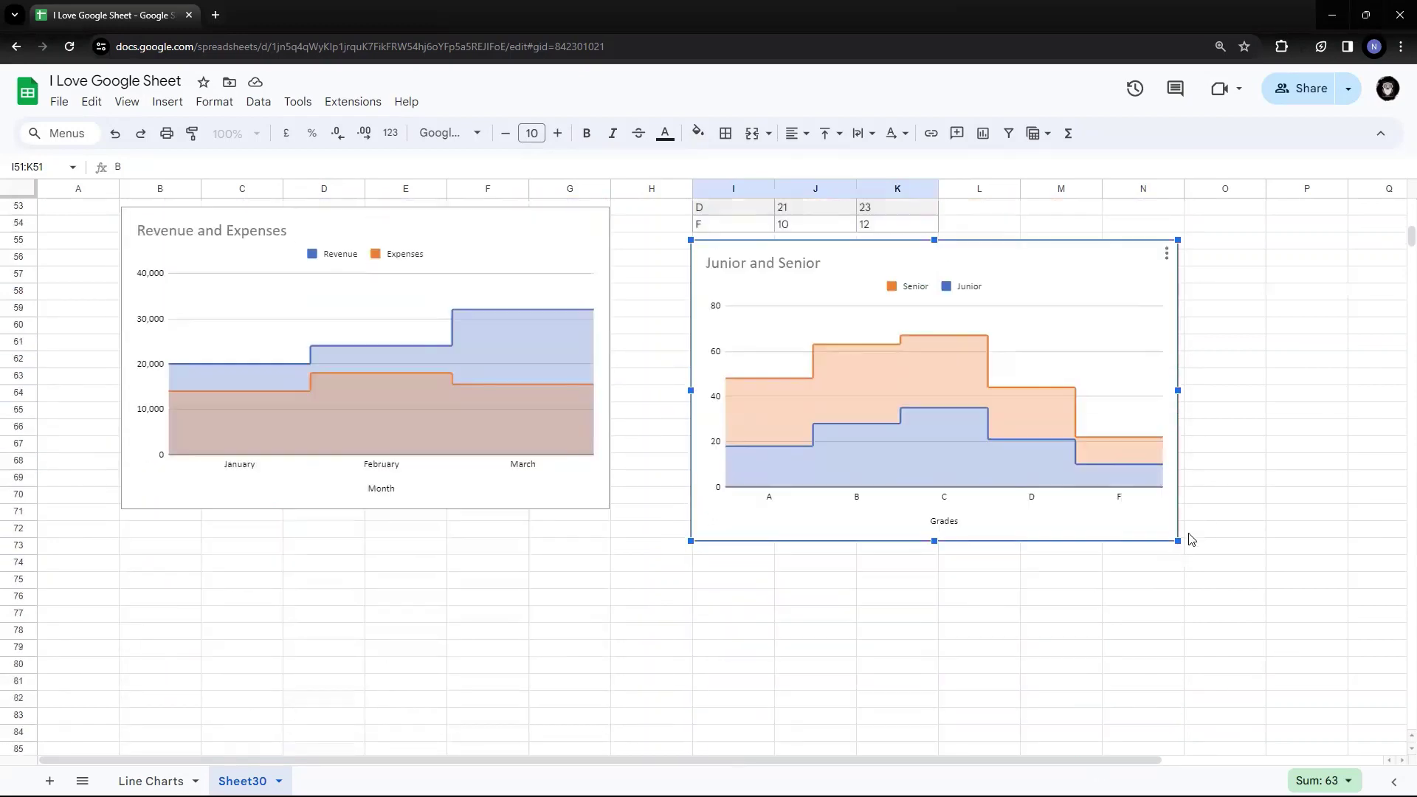
{"action": "left_click", "coordinate": [191, 582]}
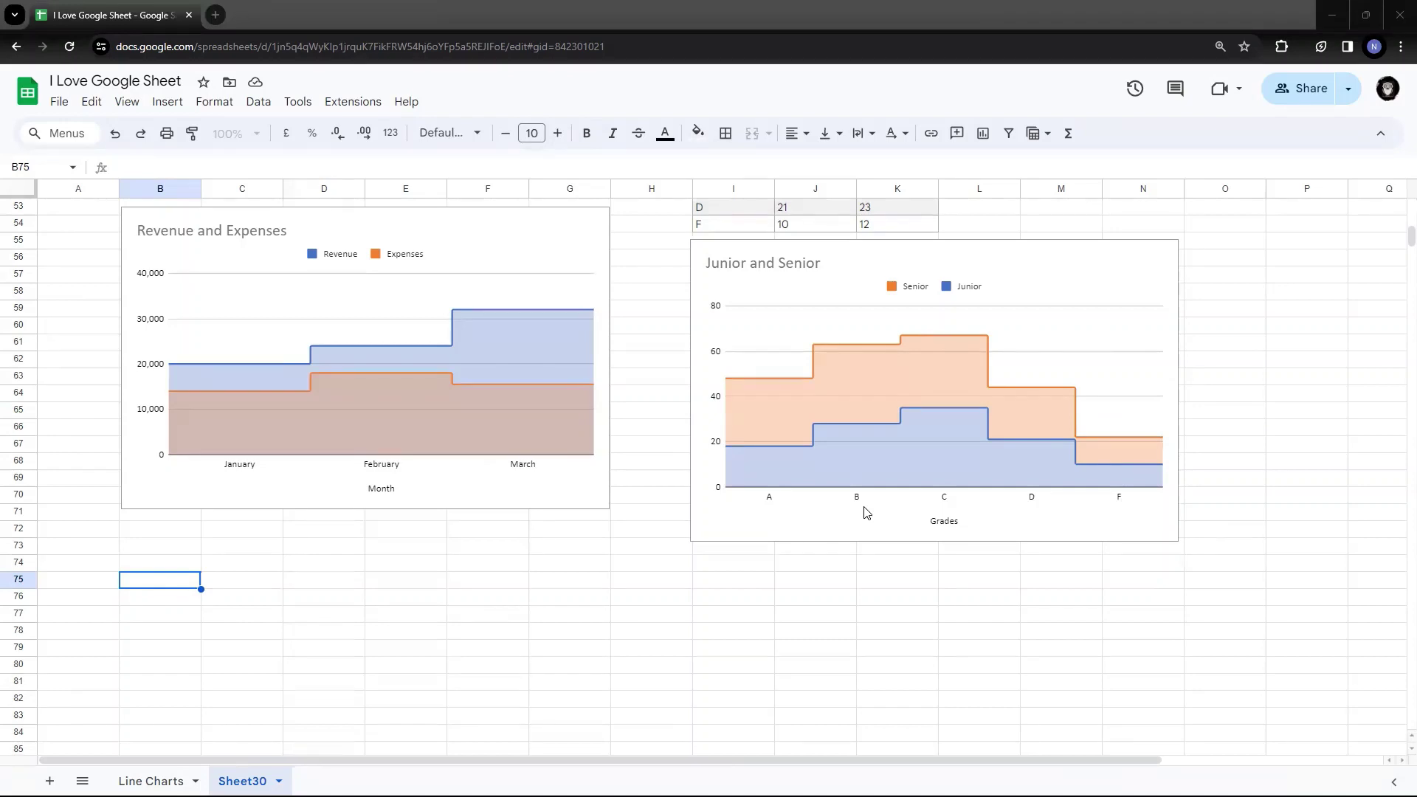
Paste the Quarter, English 101, Math 101 and History 101 table at B74 and check its cells
{"action": "left_click", "coordinate": [172, 566]}
{"action": "type", "text": "Quarter\tEnglish 101\tMath 101\tHistory 101 Winter\t200\t300\t500 Spring\t400\t200\t400 Summer\t100\t300\t100 Fall\t300\t400\t300"}
{"action": "left_click", "coordinate": [595, 583]}
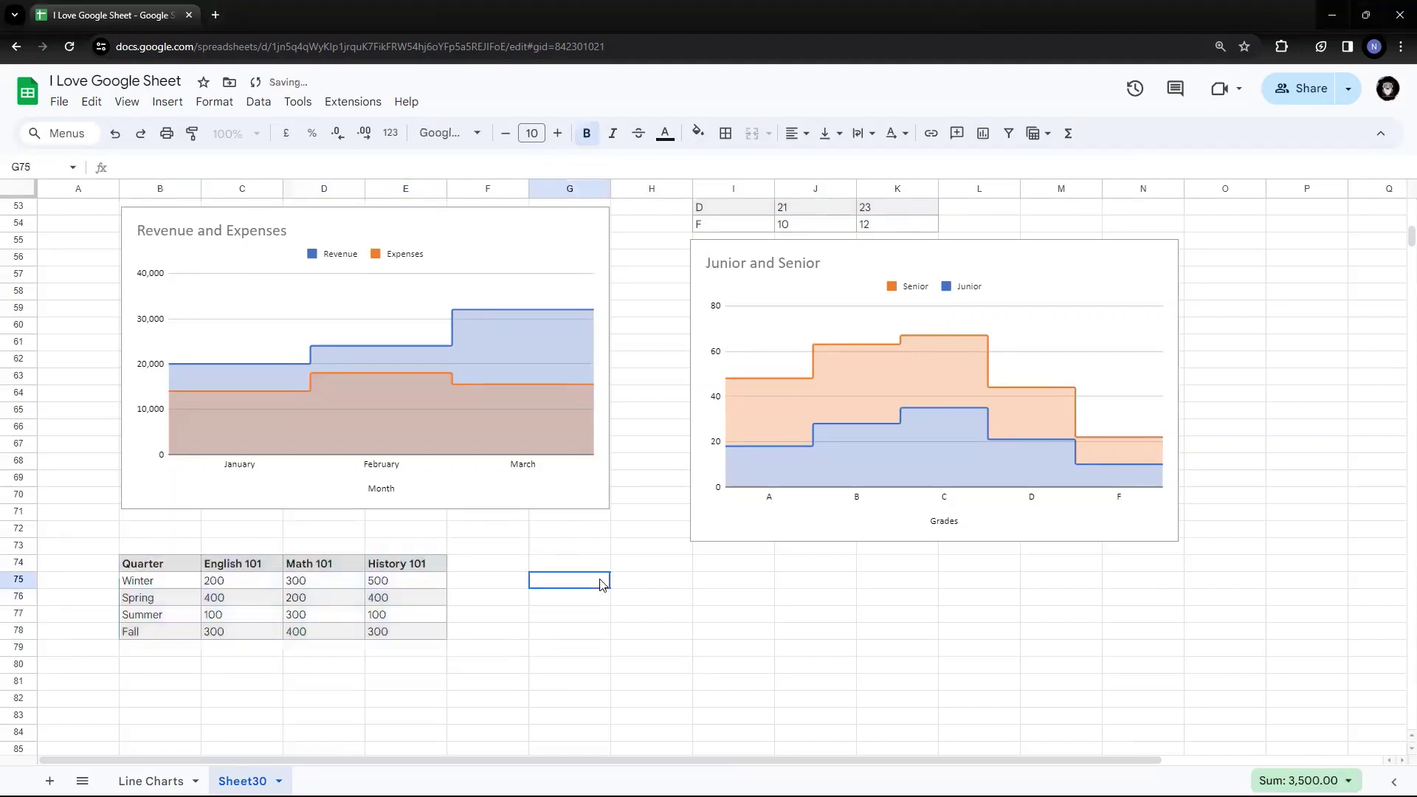
{"action": "left_click", "coordinate": [336, 570]}
{"action": "left_click", "coordinate": [403, 570]}
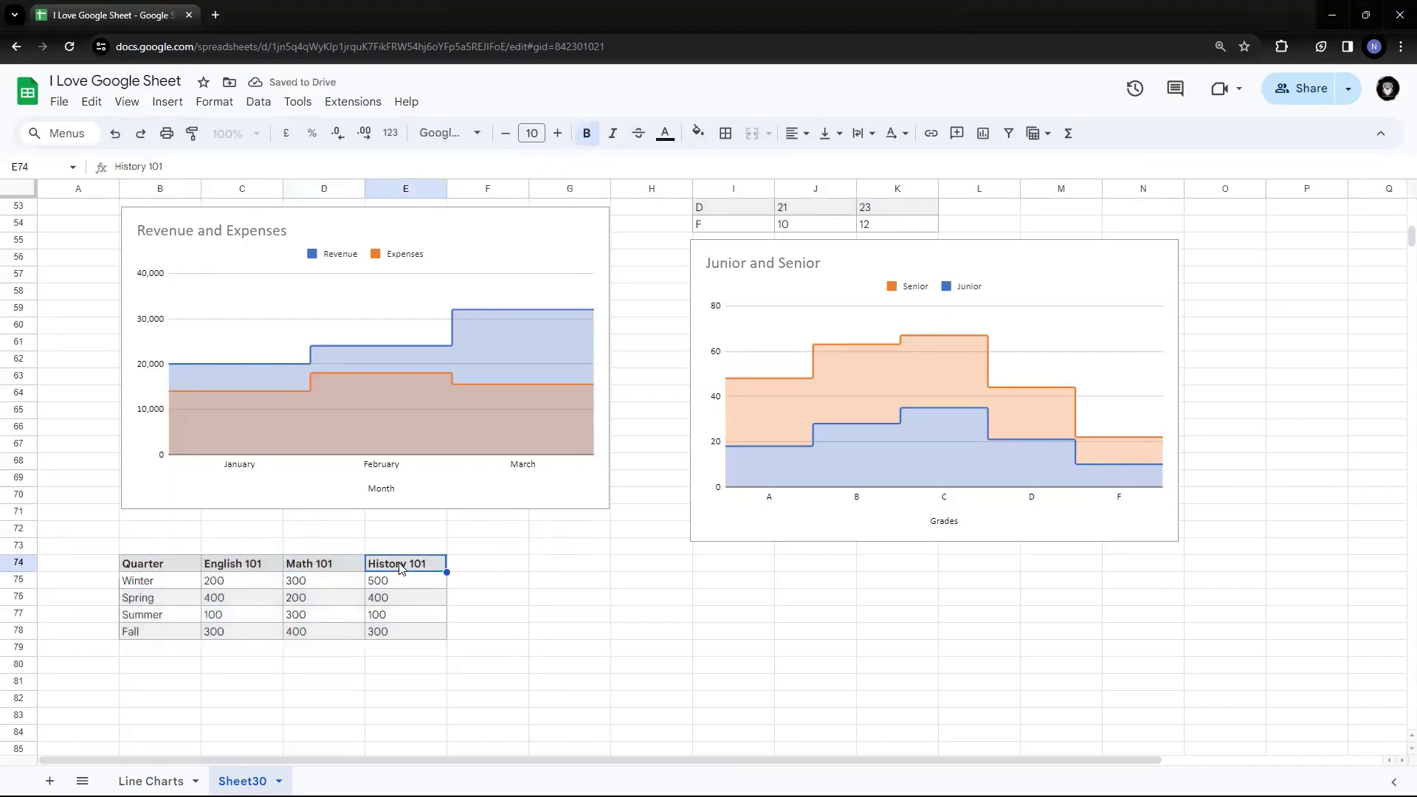
{"action": "left_click", "coordinate": [176, 581]}
{"action": "left_click", "coordinate": [245, 583]}
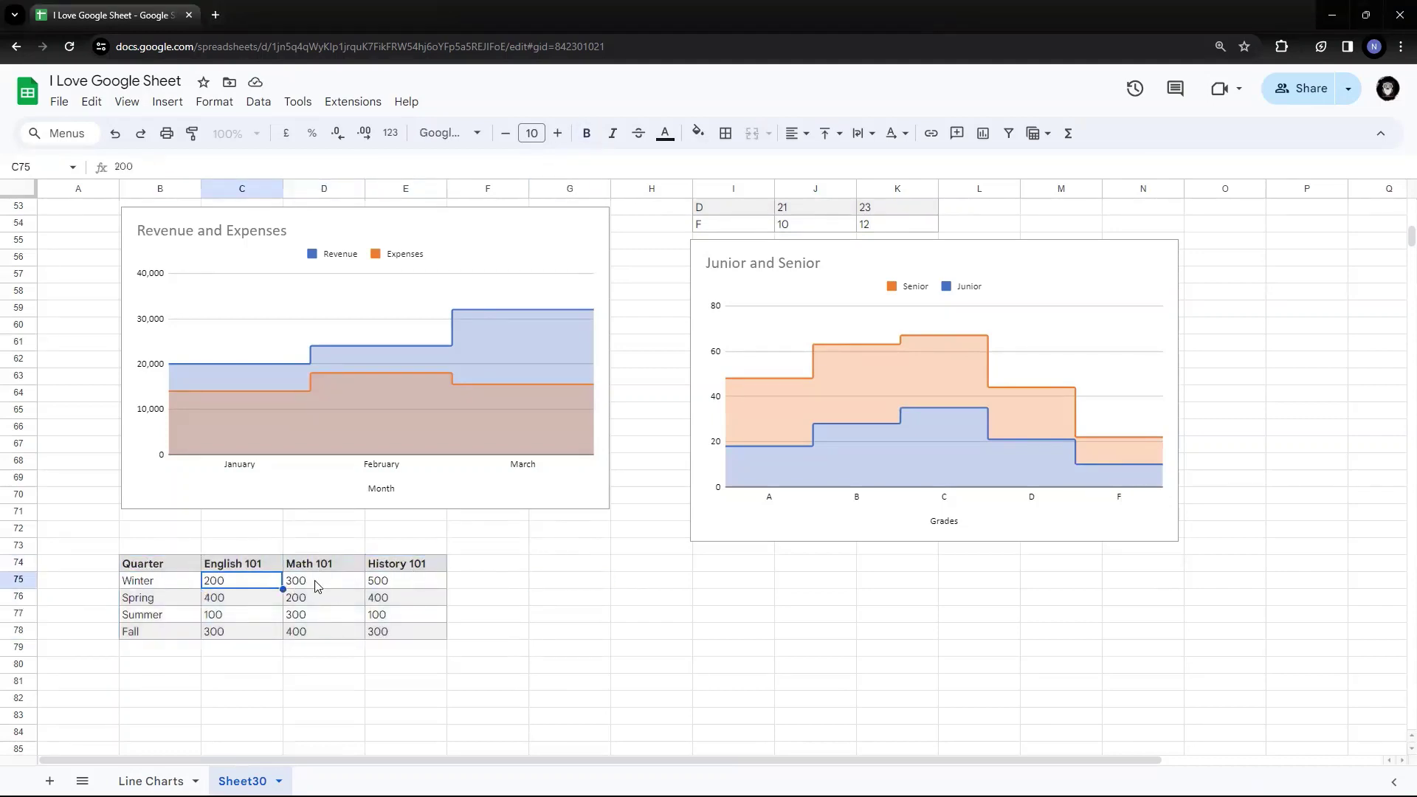
{"action": "left_click", "coordinate": [317, 585]}
{"action": "left_click", "coordinate": [387, 585]}
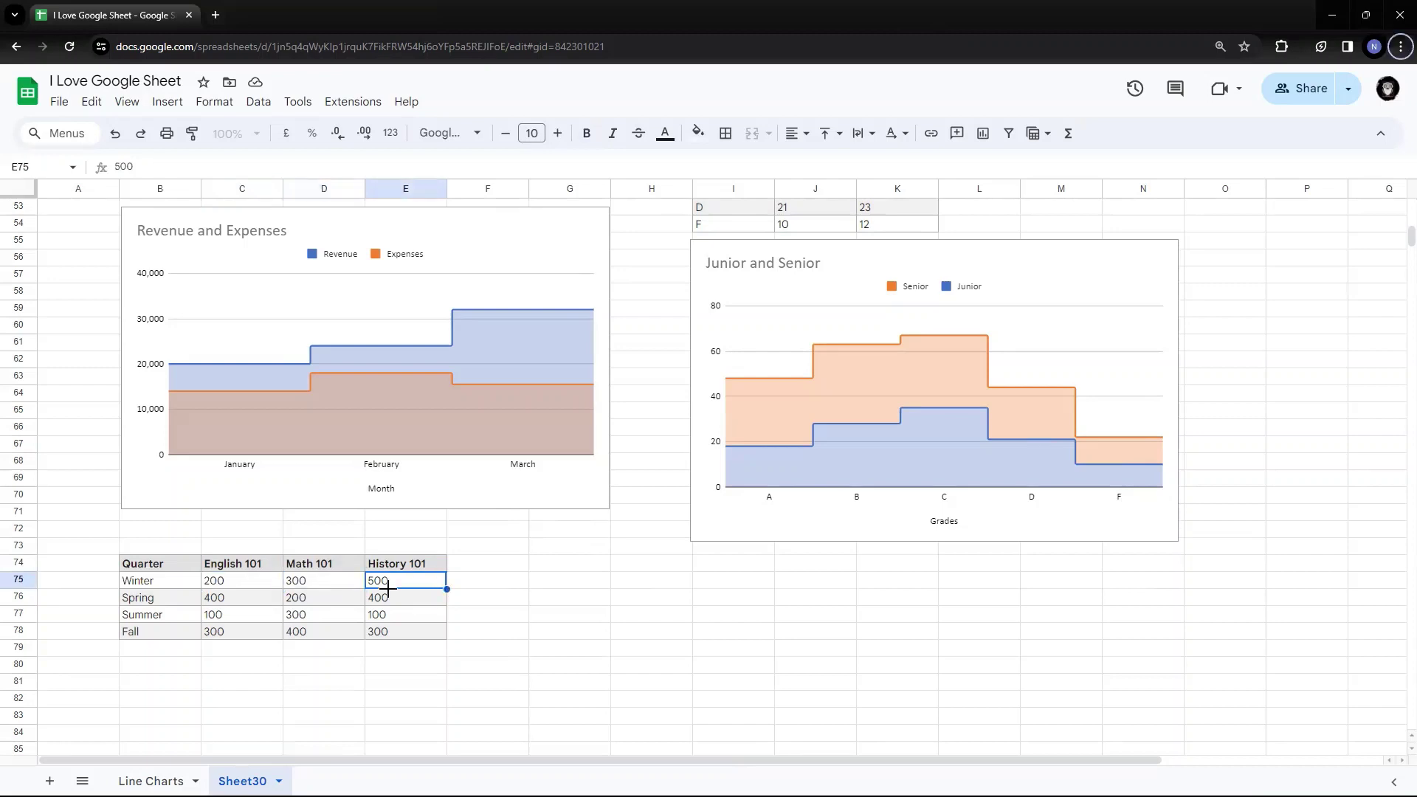
Recheck the Winter values (English 200, History 500) and select the whole table B74:E78
{"action": "left_click", "coordinate": [159, 582]}
{"action": "left_click", "coordinate": [224, 588]}
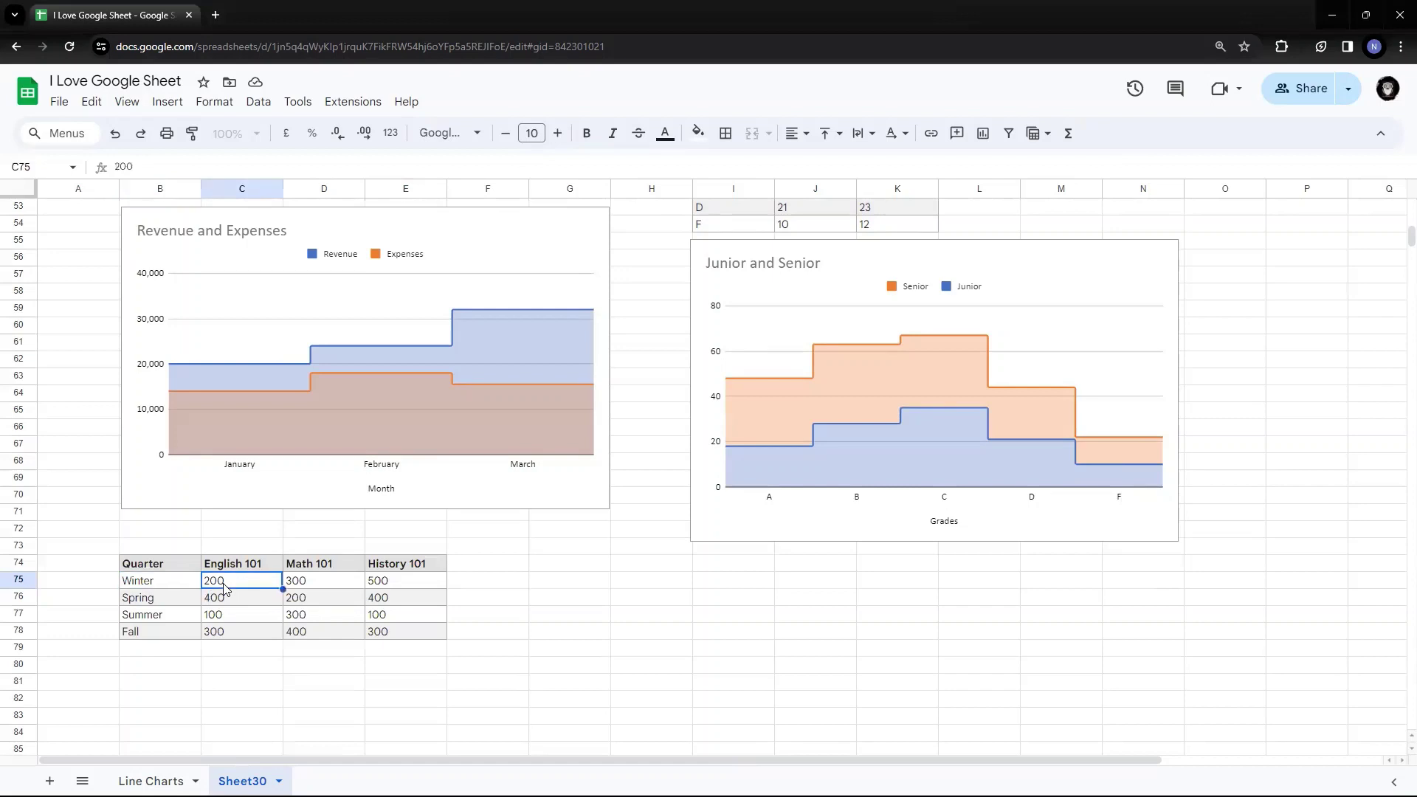
{"action": "left_click", "coordinate": [323, 585]}
{"action": "left_click", "coordinate": [418, 582]}
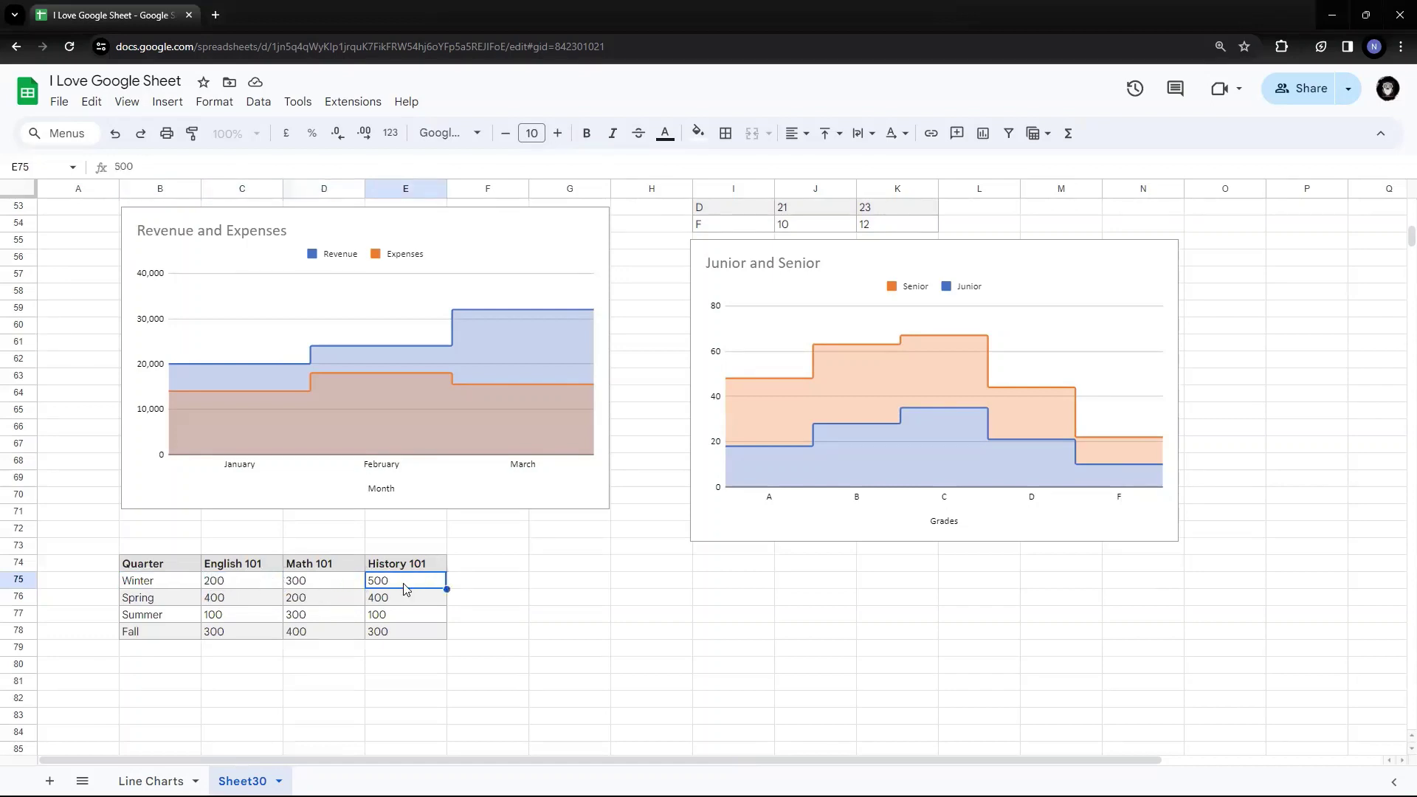
{"action": "left_click_drag", "start_coordinate": [160, 565], "coordinate": [237, 566]}
{"action": "left_click_drag", "start_coordinate": [367, 607], "coordinate": [372, 631]}
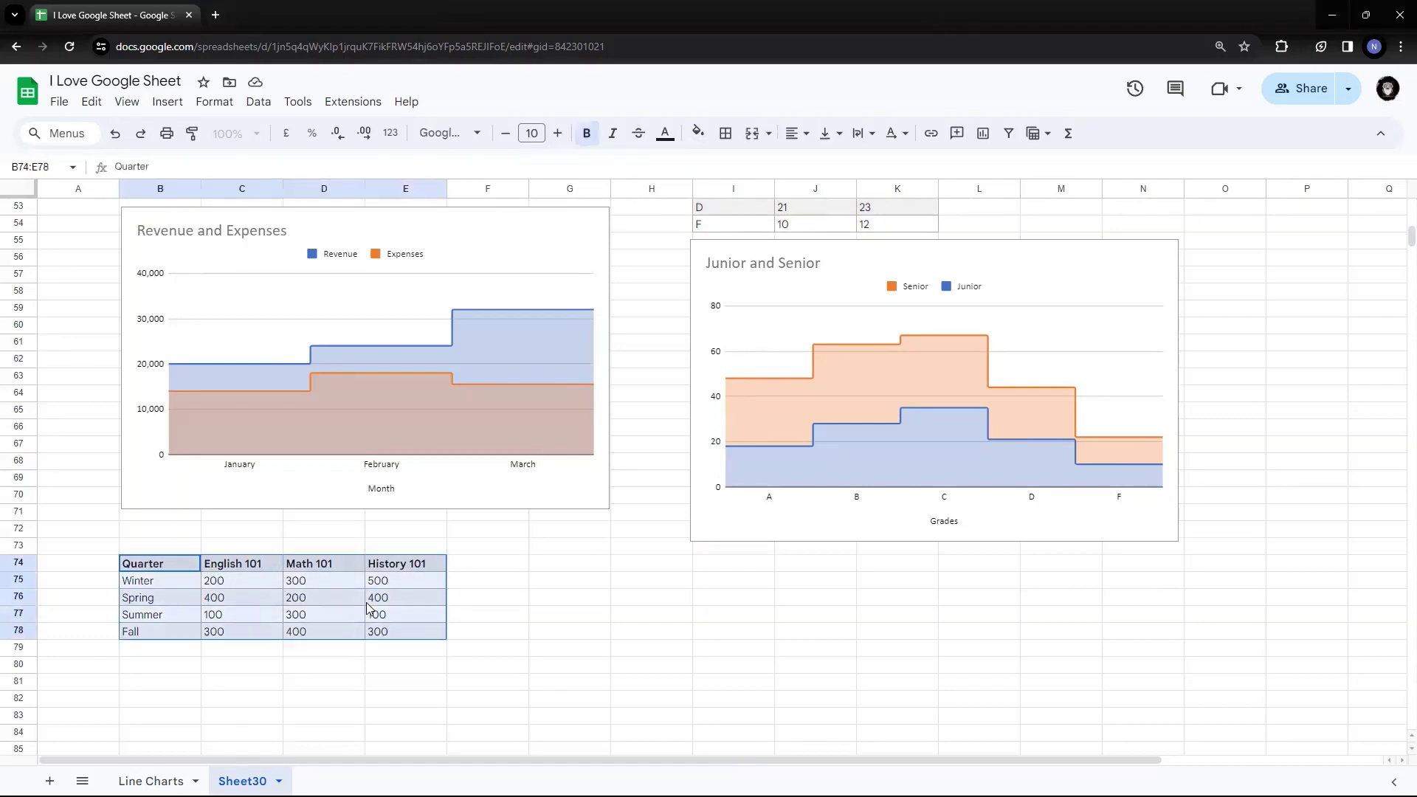
Chart B74:E78 as a 100% stacked stepped area chart positioned beneath the table
{"action": "left_click", "coordinate": [190, 104]}
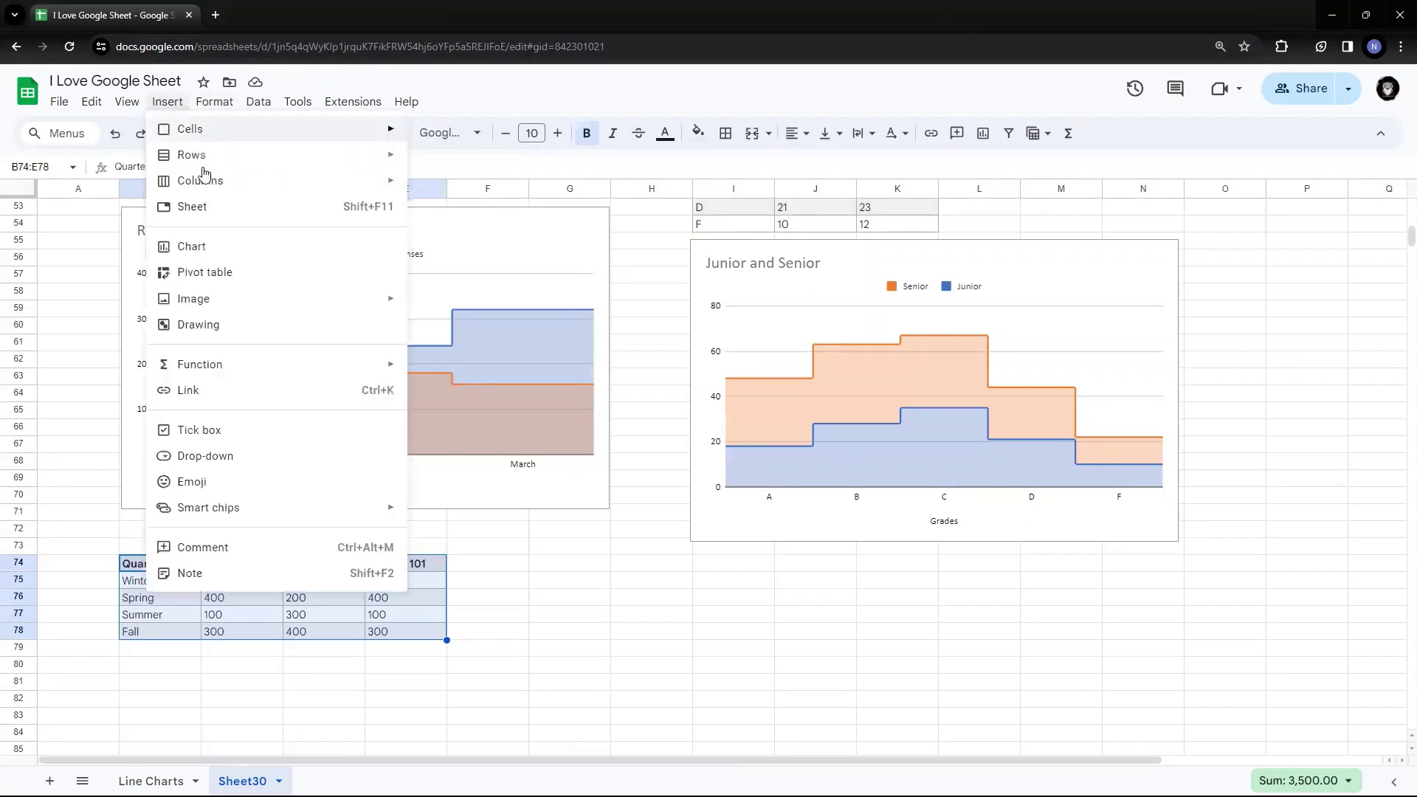
{"action": "left_click", "coordinate": [200, 244]}
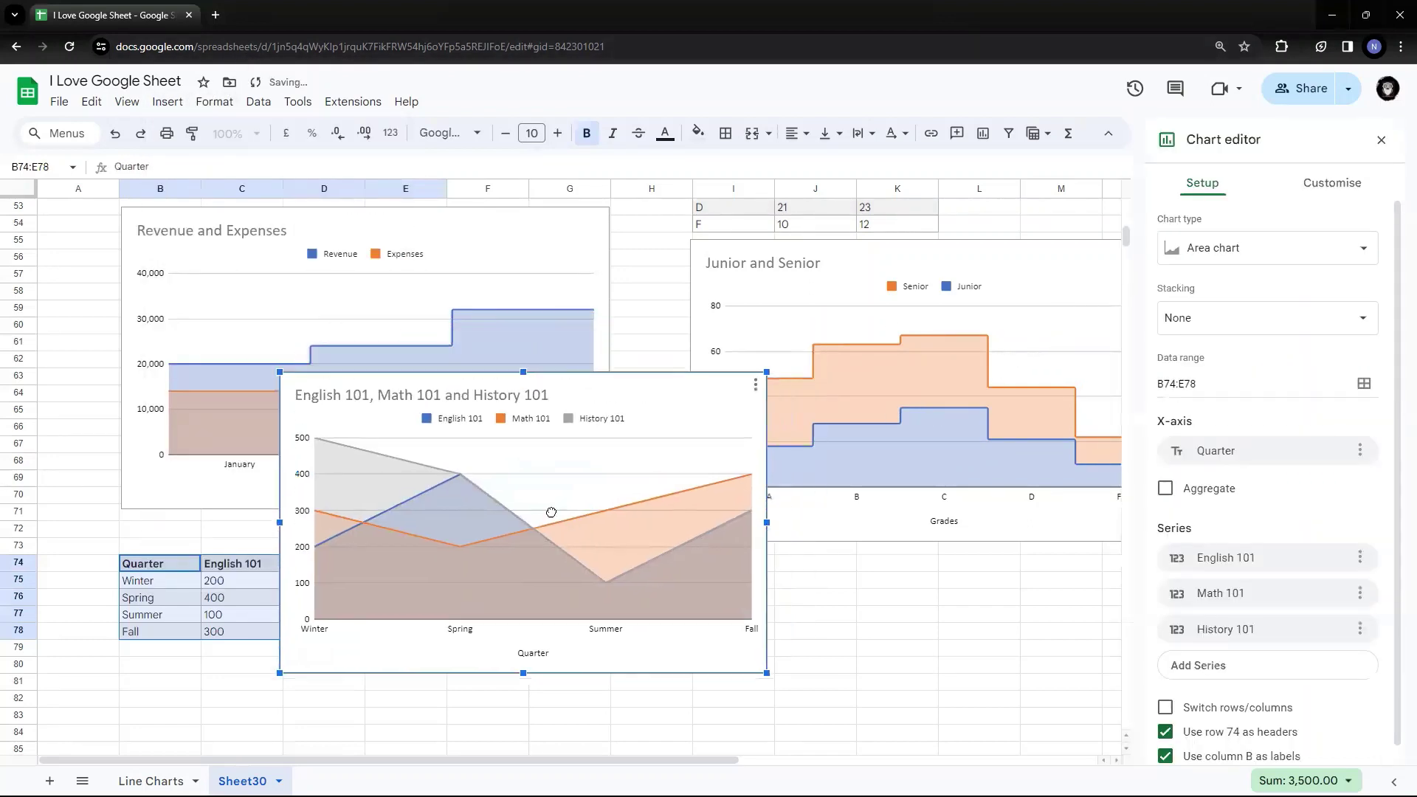
{"action": "left_click_drag", "start_coordinate": [510, 557], "coordinate": [494, 665]}
{"action": "scroll", "coordinate": [644, 392], "scroll_direction": "down", "scroll_amount": 8}
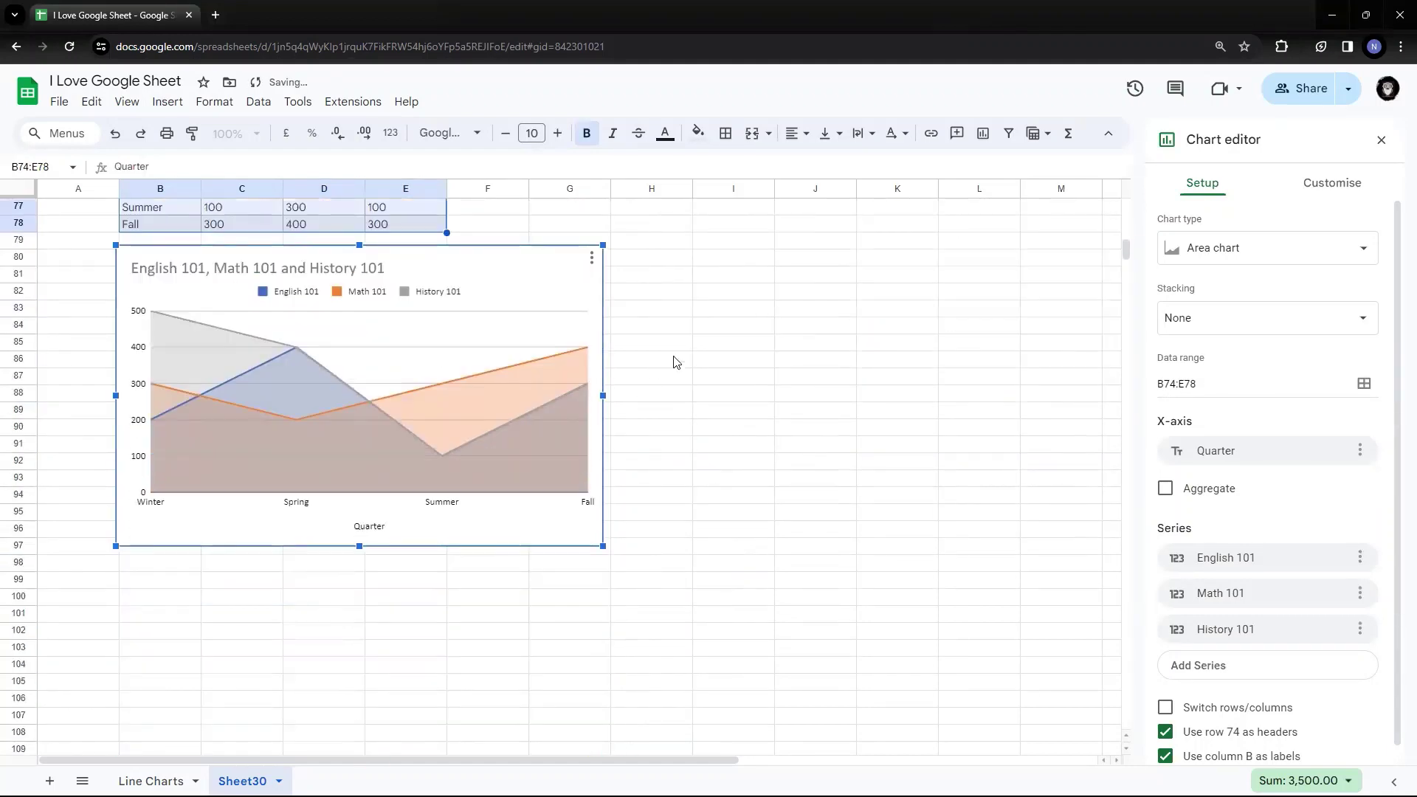
{"action": "left_click", "coordinate": [1337, 247]}
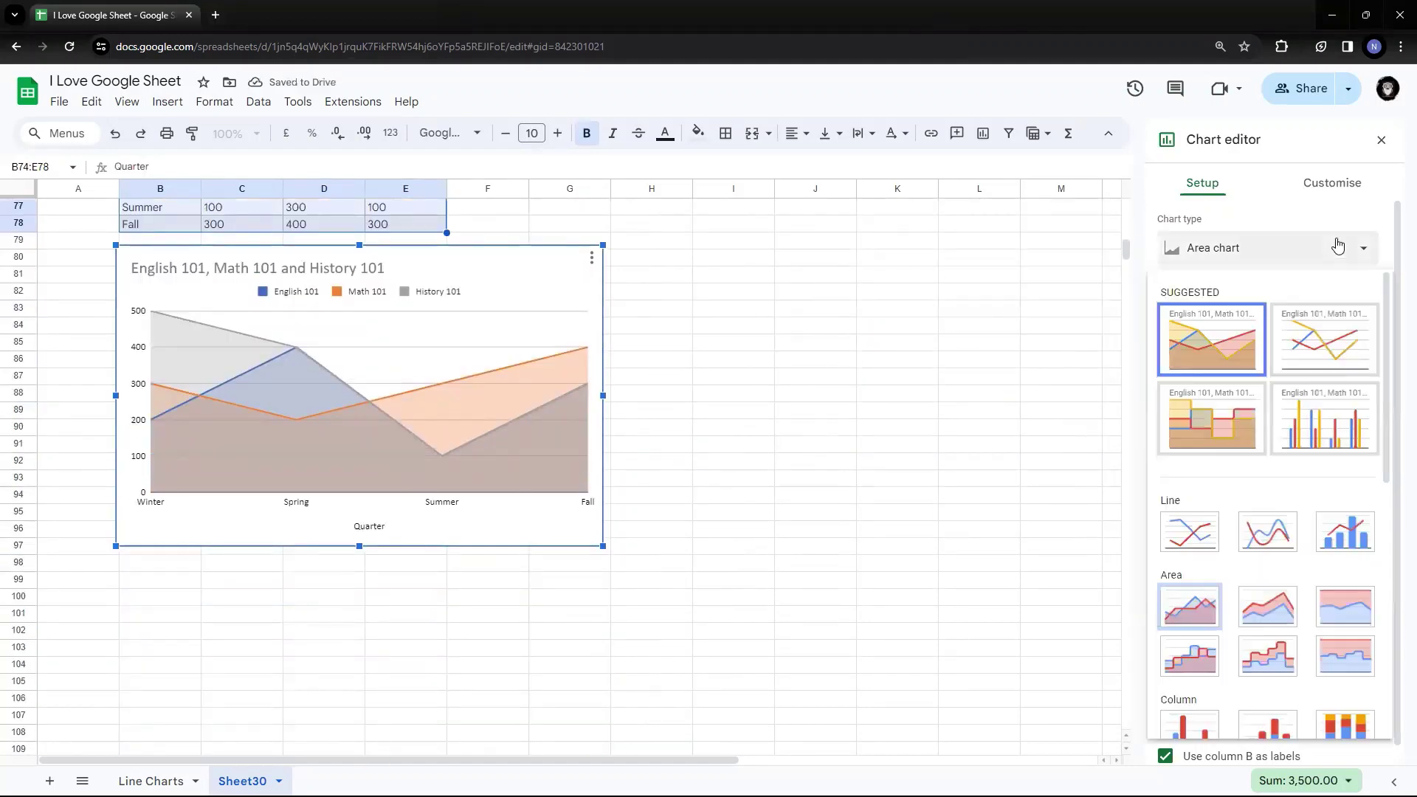
{"action": "left_click", "coordinate": [1351, 661]}
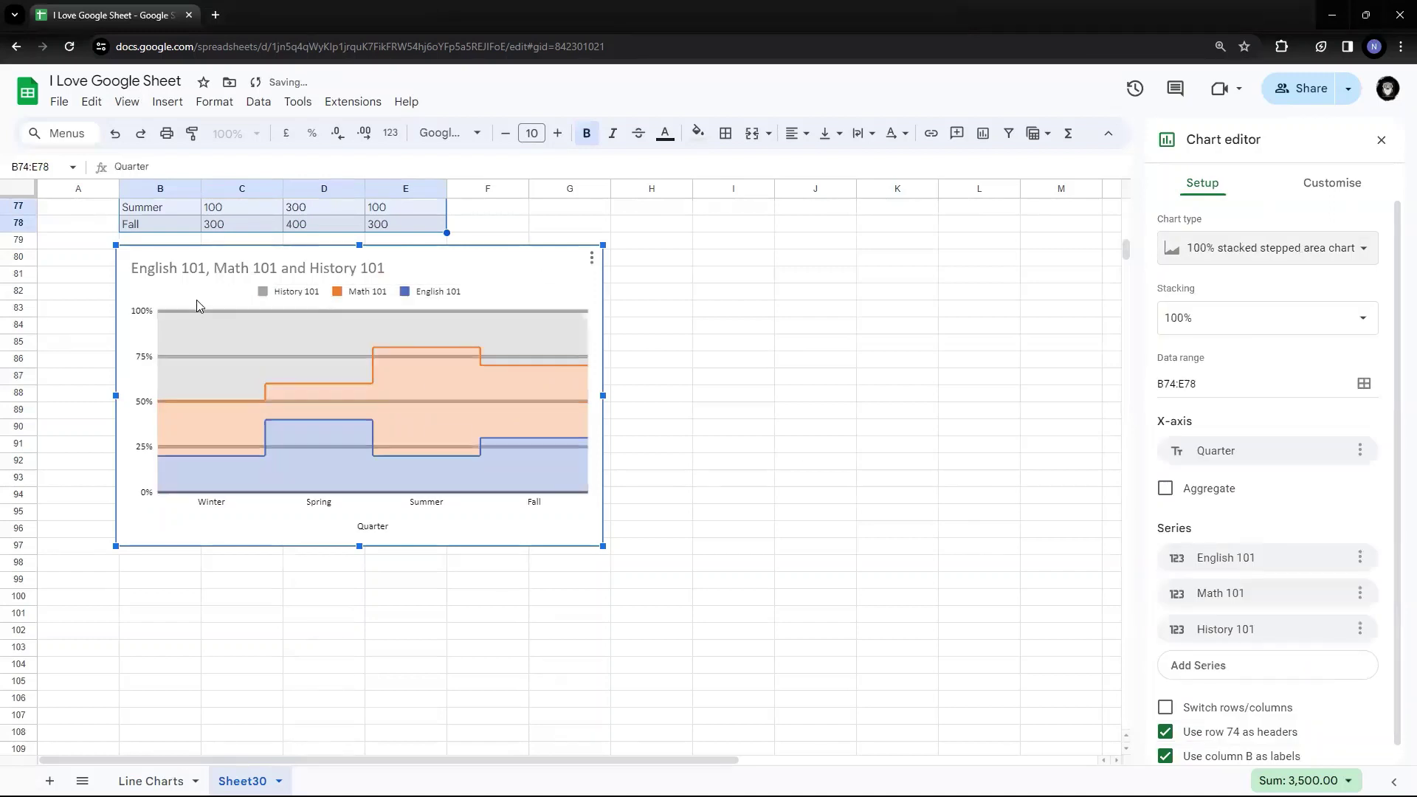
{"action": "scroll", "coordinate": [786, 281], "scroll_direction": "up", "scroll_amount": 3}
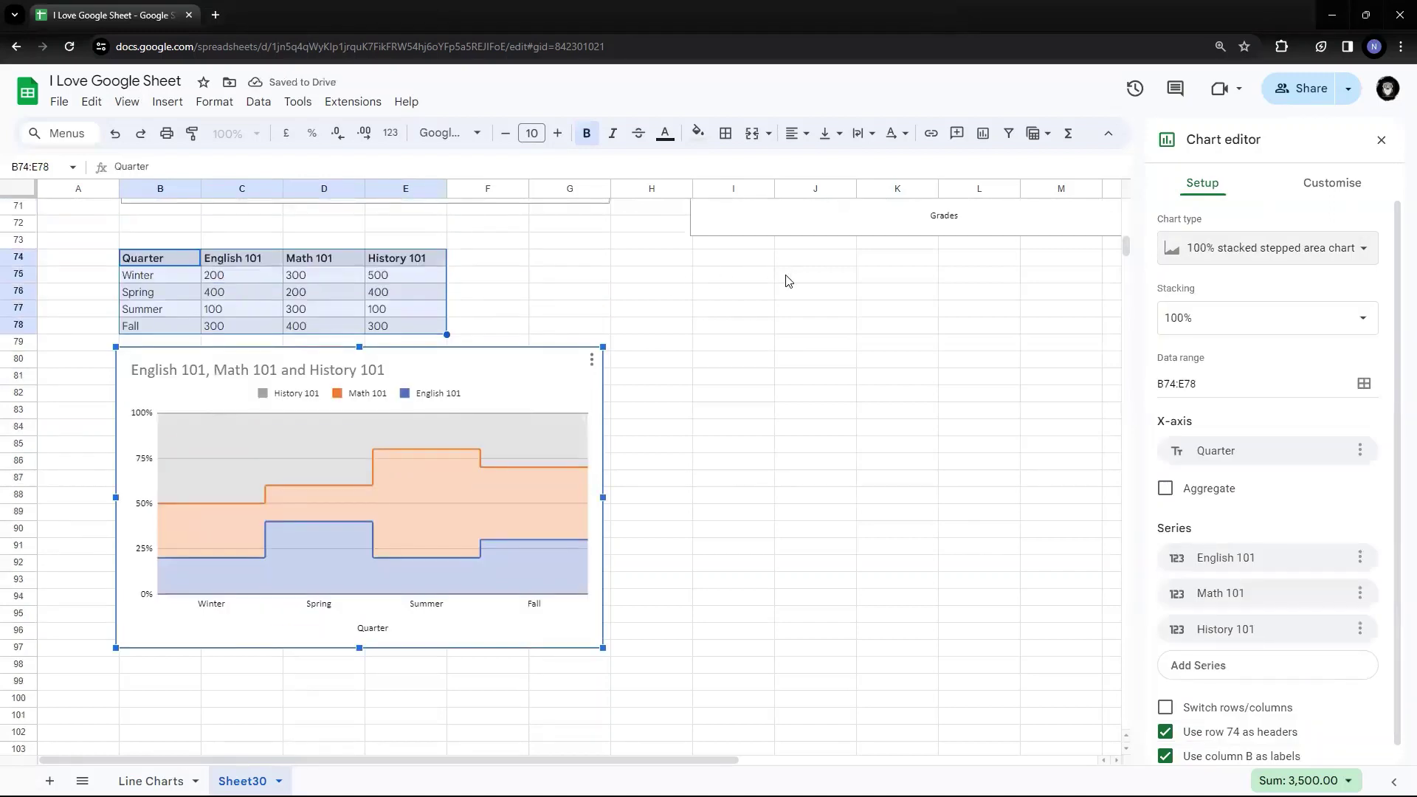
{"action": "left_click", "coordinate": [151, 277]}
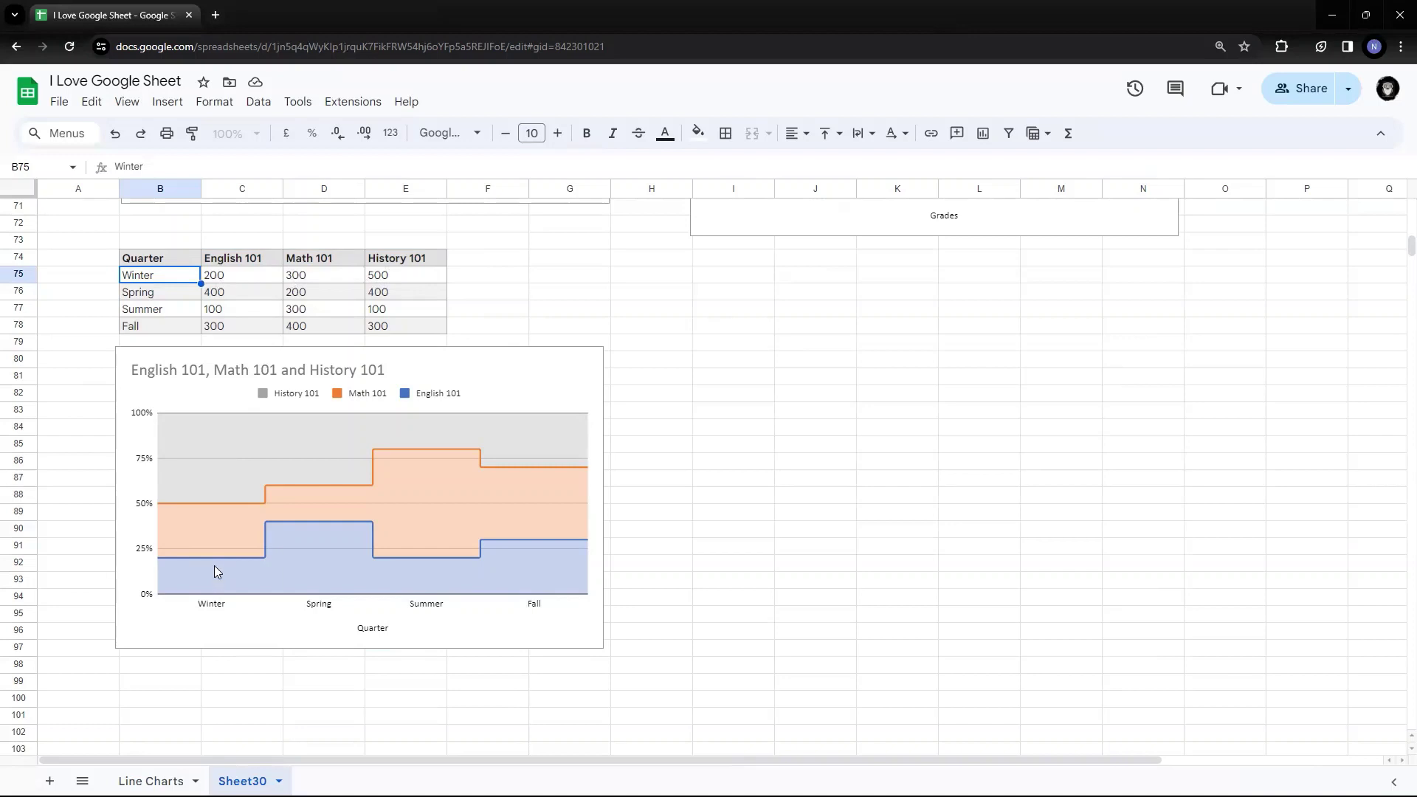
Select the course chart and cells C75:D75, then scroll back to the top of Sheet30
{"action": "left_click", "coordinate": [203, 506]}
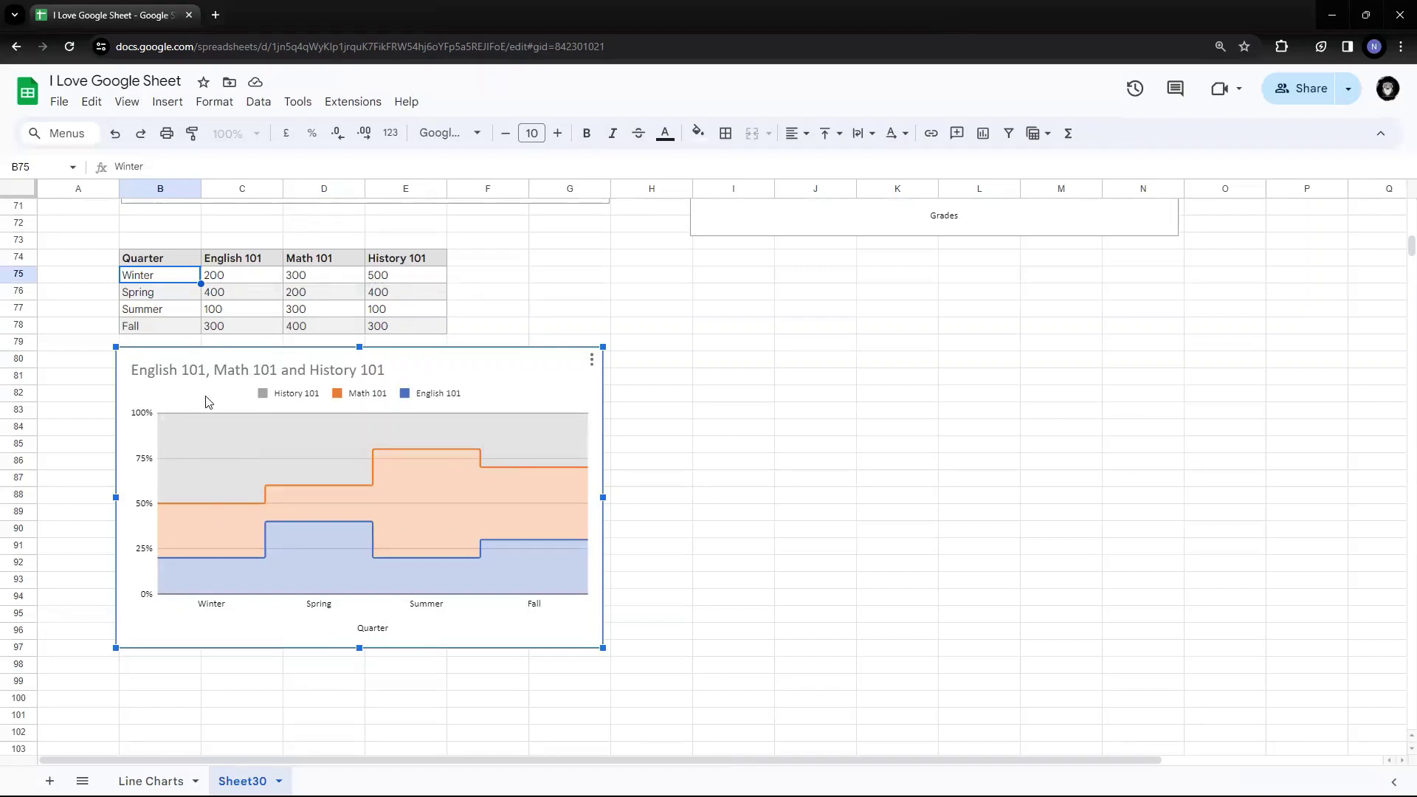
{"action": "left_click_drag", "start_coordinate": [230, 282], "coordinate": [393, 280]}
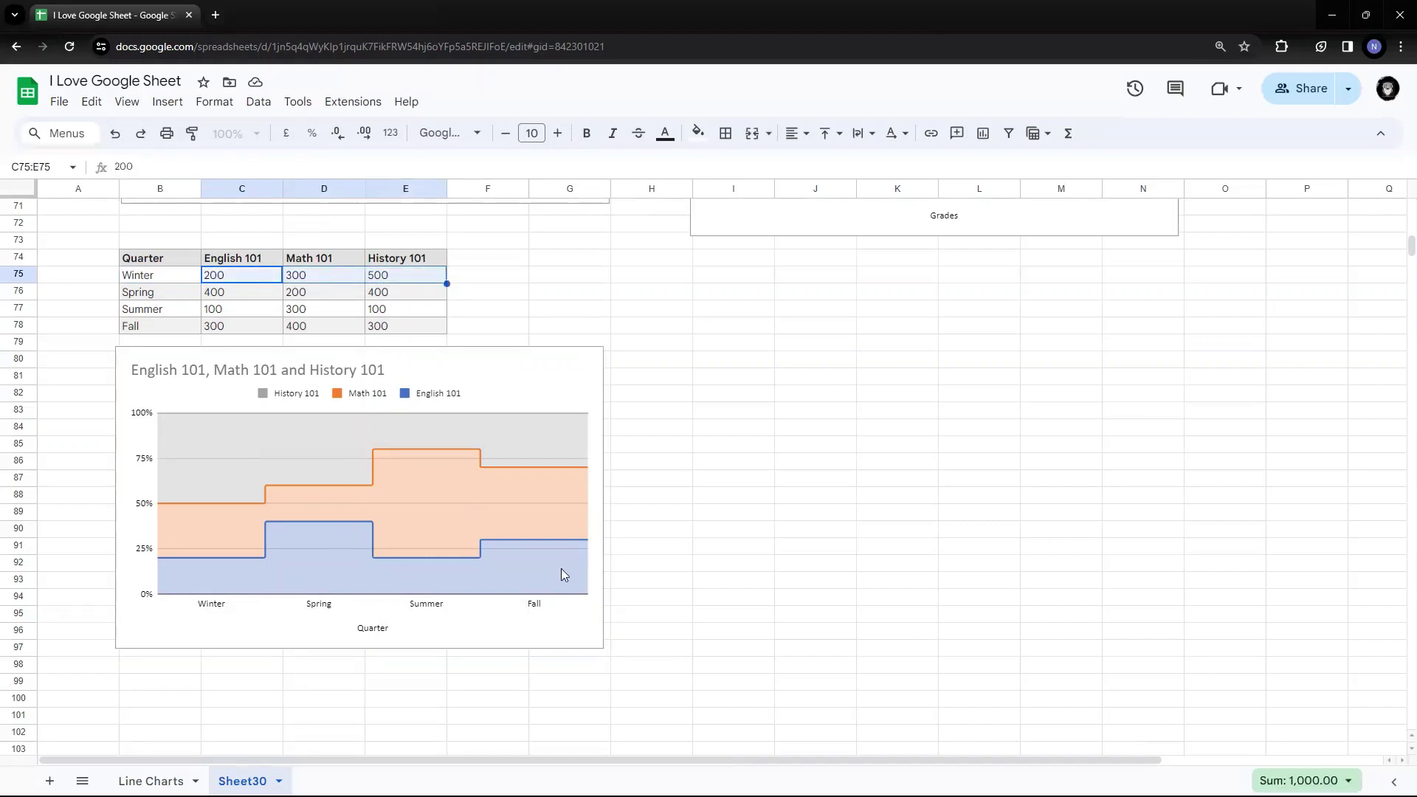
{"action": "scroll", "coordinate": [912, 382], "scroll_direction": "up", "scroll_amount": 15}
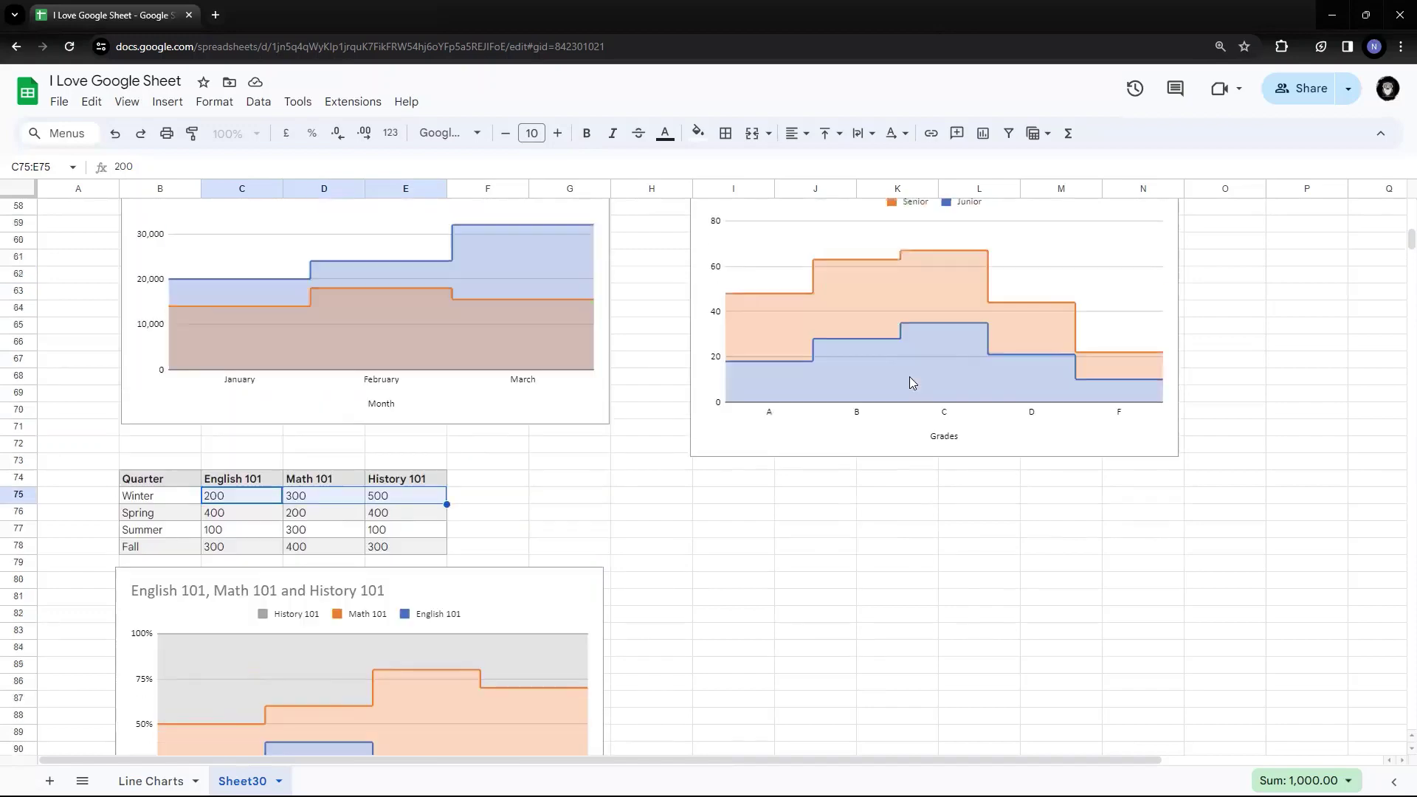
{"action": "scroll", "coordinate": [910, 381], "scroll_direction": "up", "scroll_amount": 3}
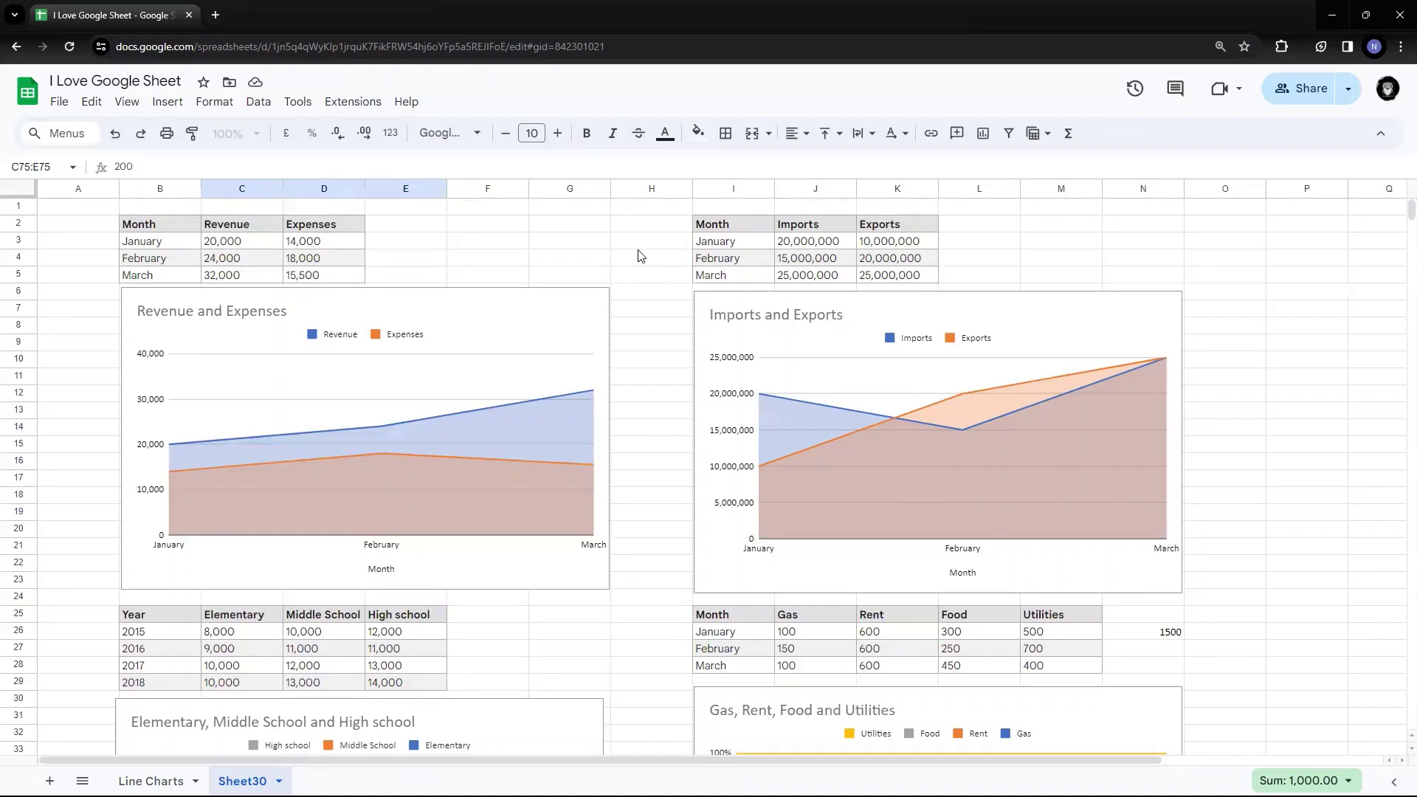
Edit the Revenue and Expenses chart from its menu and show the Customise tab
{"action": "left_click", "coordinate": [534, 313]}
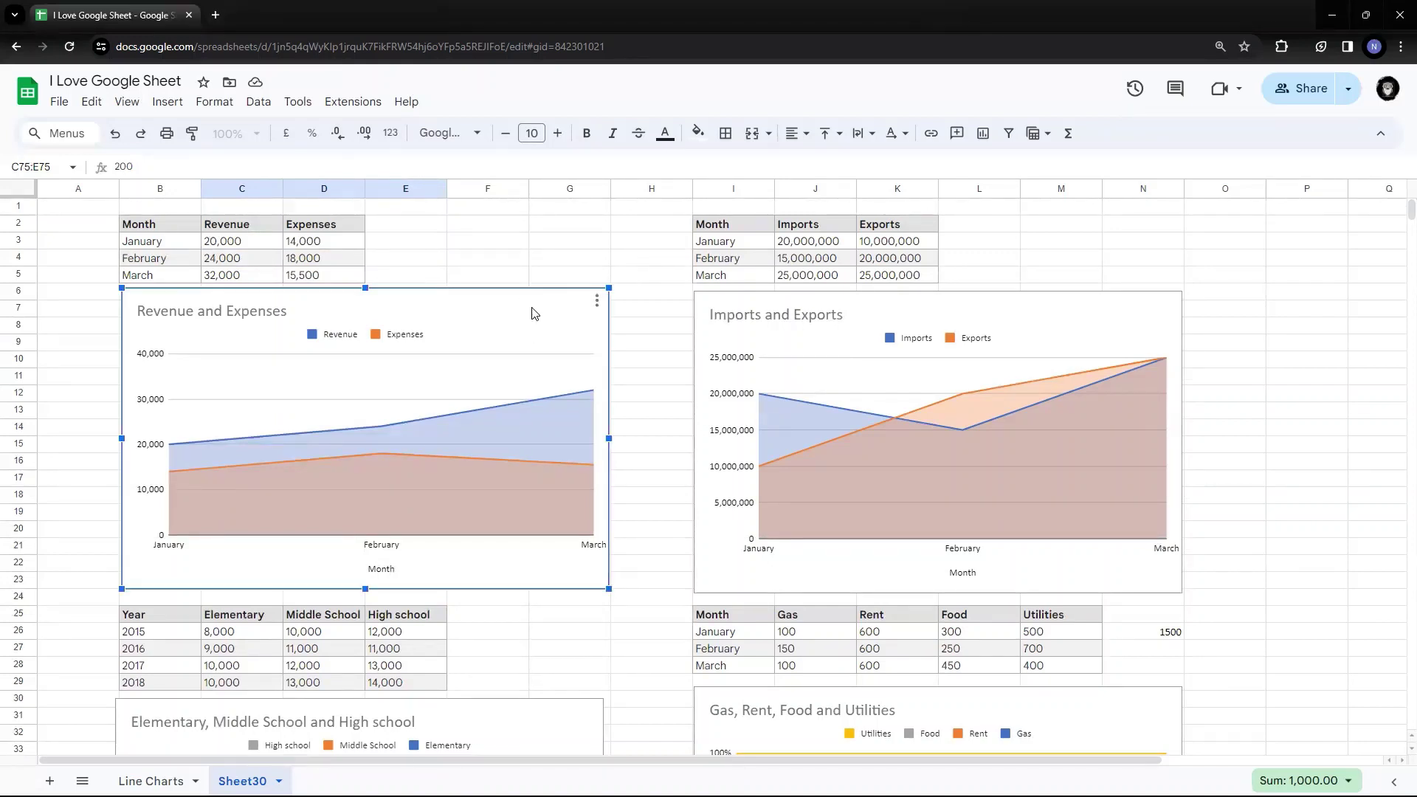
{"action": "left_click", "coordinate": [597, 300]}
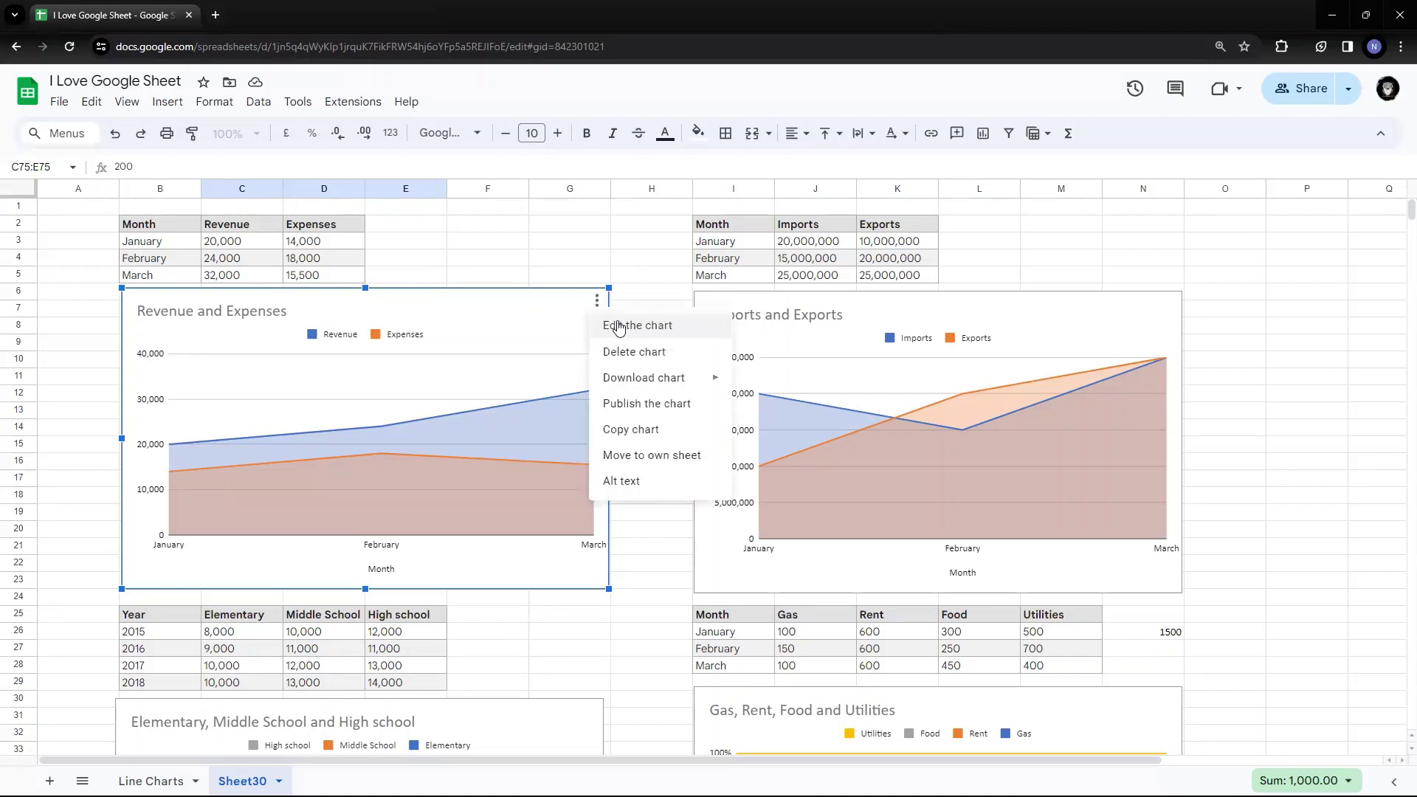
{"action": "left_click", "coordinate": [618, 326]}
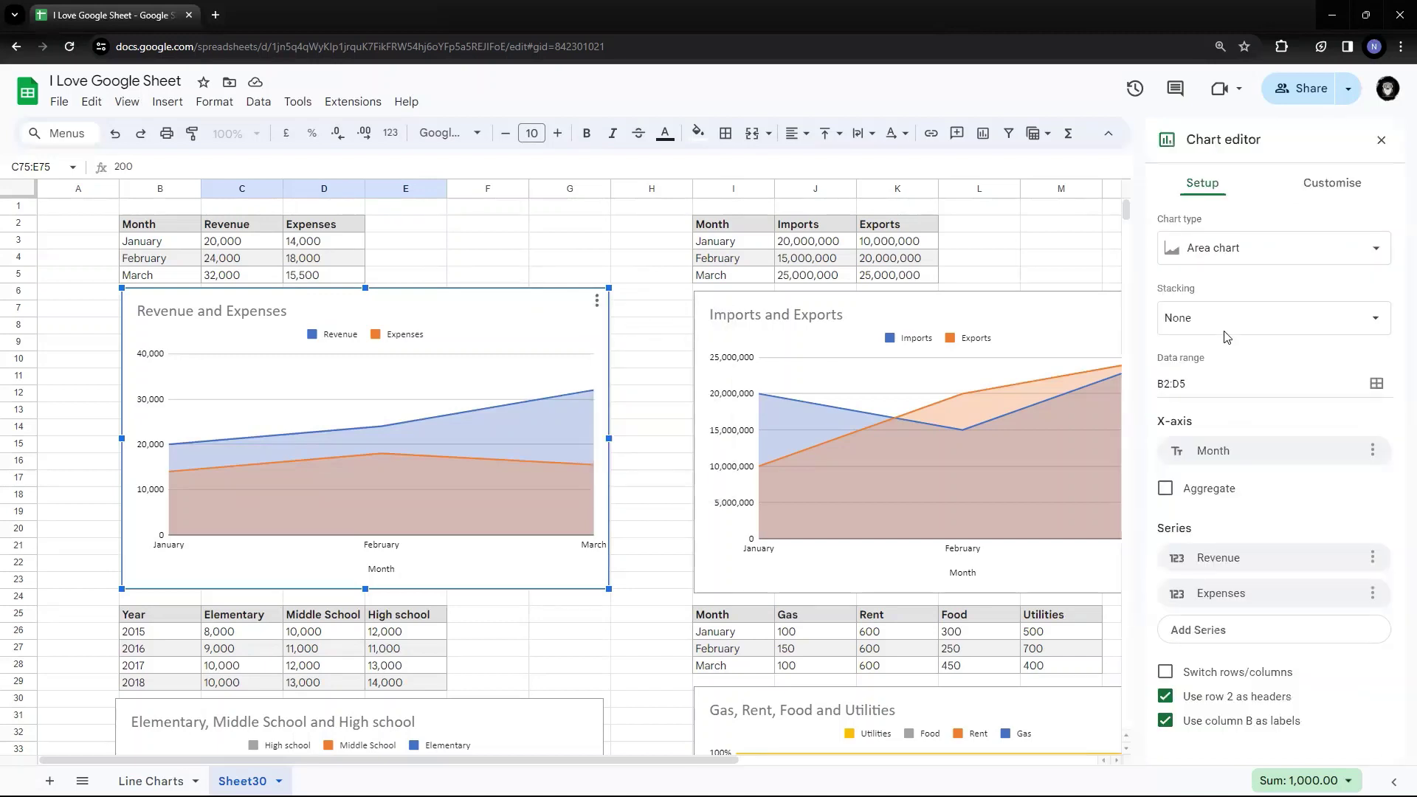
{"action": "left_click", "coordinate": [1332, 183]}
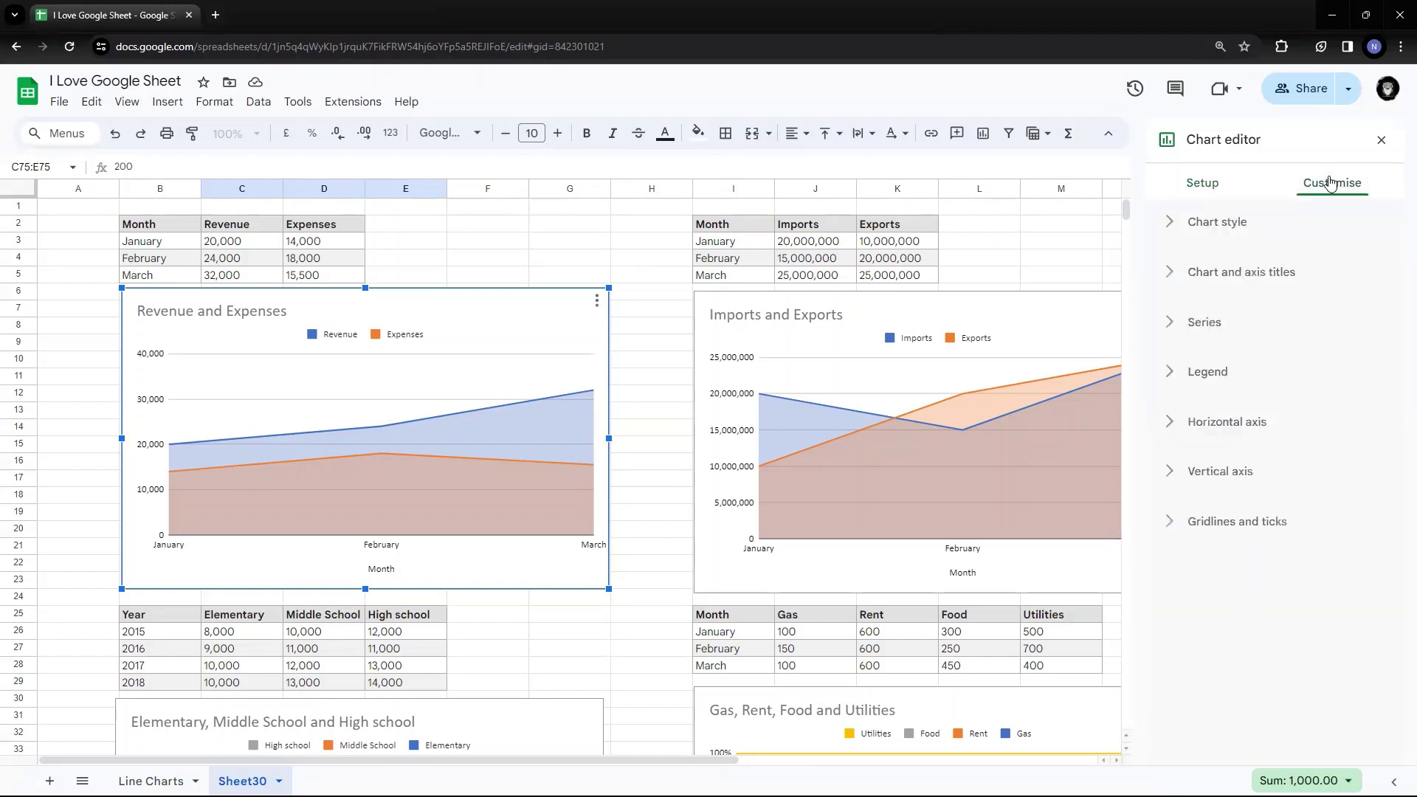
{"action": "left_click", "coordinate": [1201, 186]}
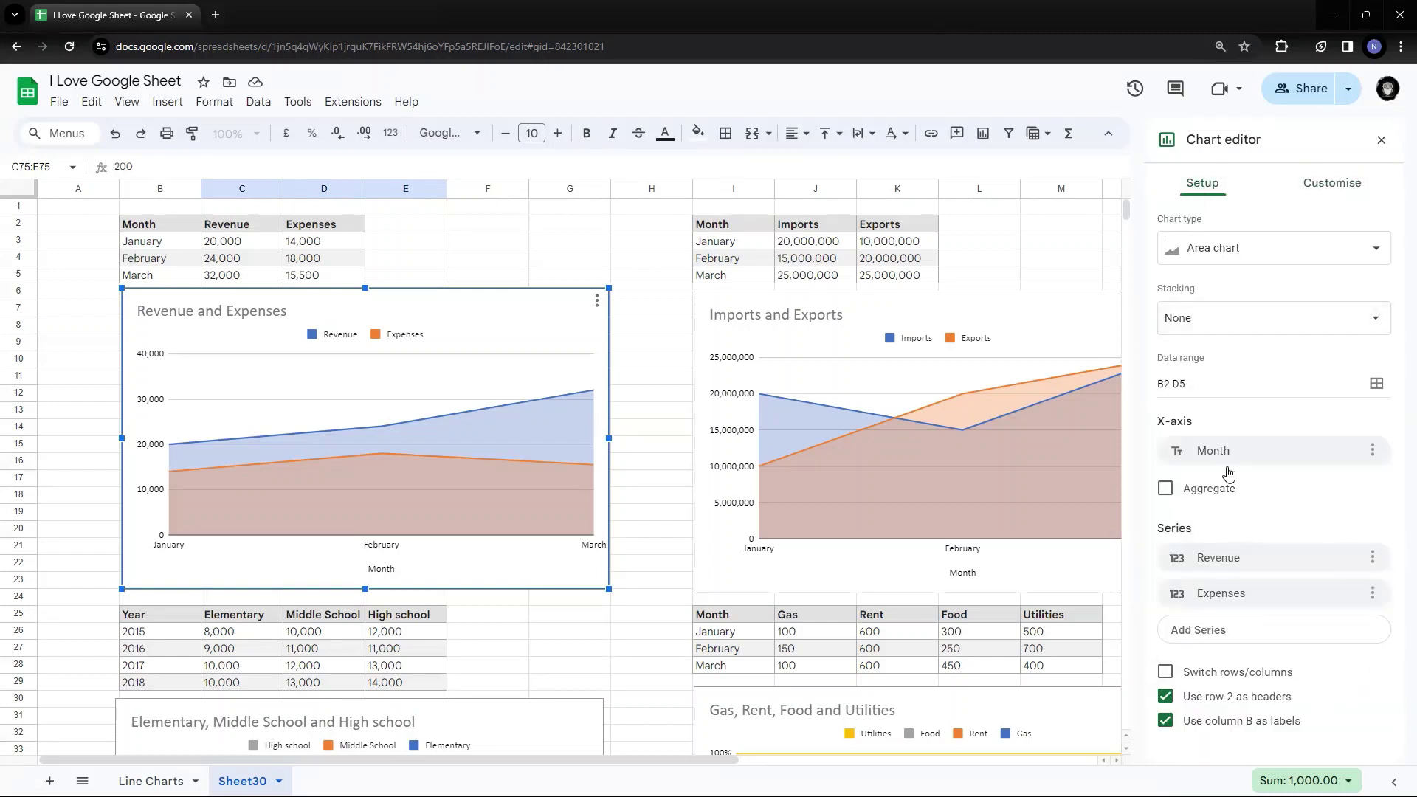
{"action": "left_click", "coordinate": [1321, 186]}
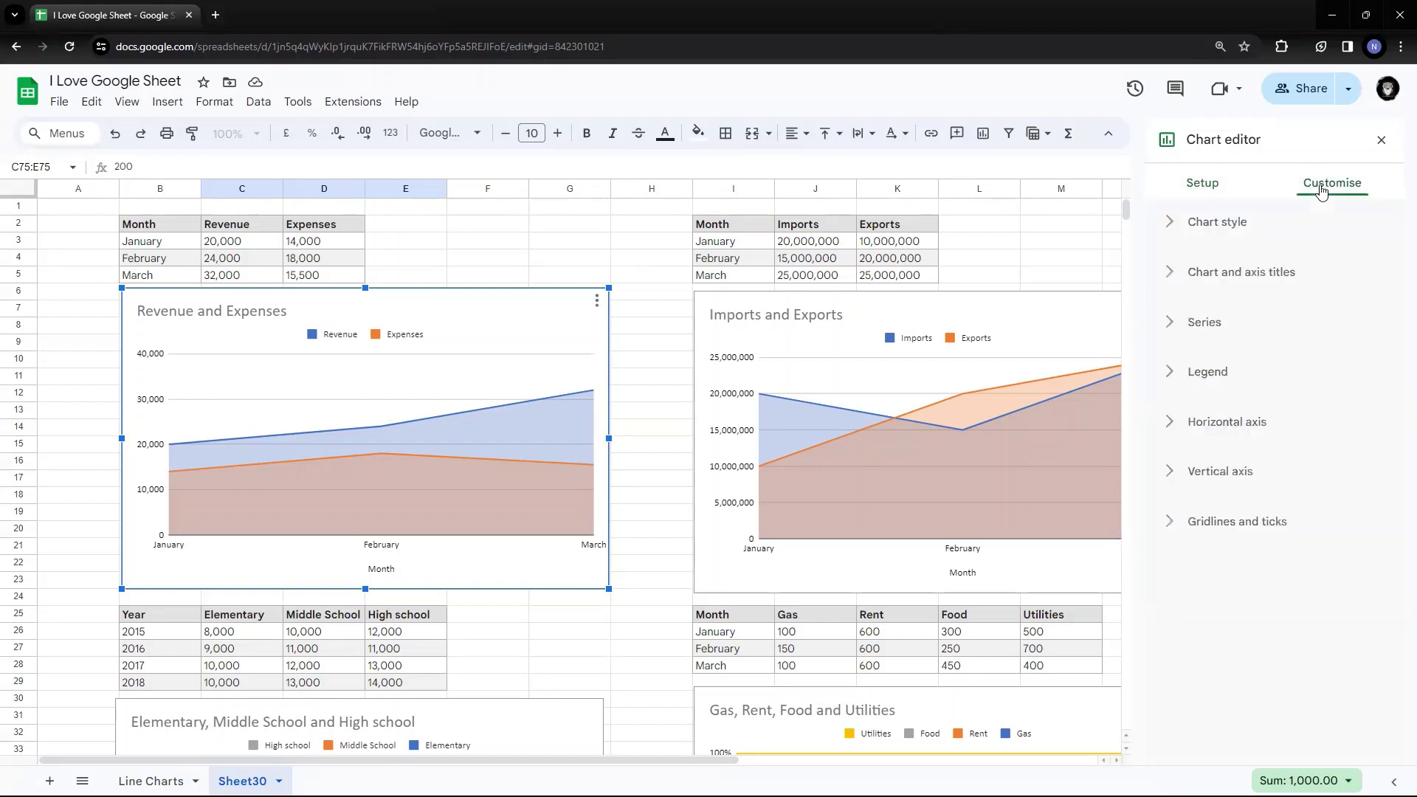